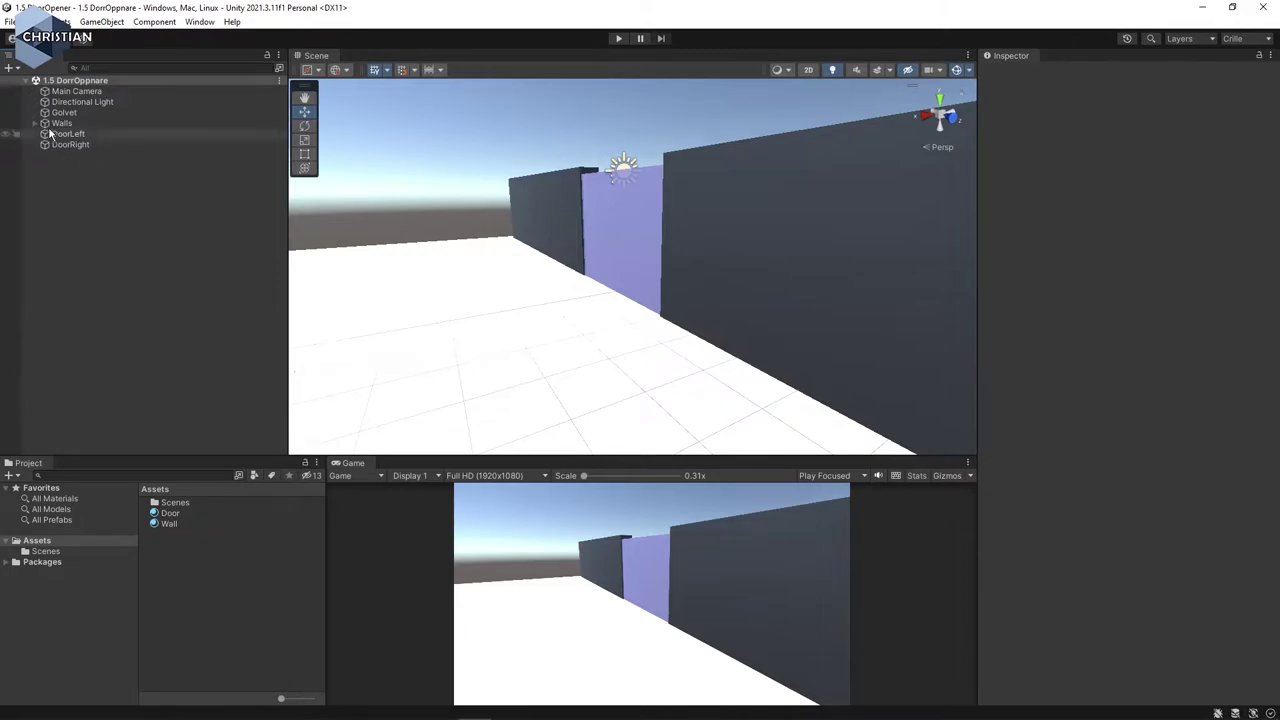
- Inspect the Wall Left object inside the Walls group and its placement beside the doors in the scene
{"action": "left_click", "coordinate": [33, 124]}
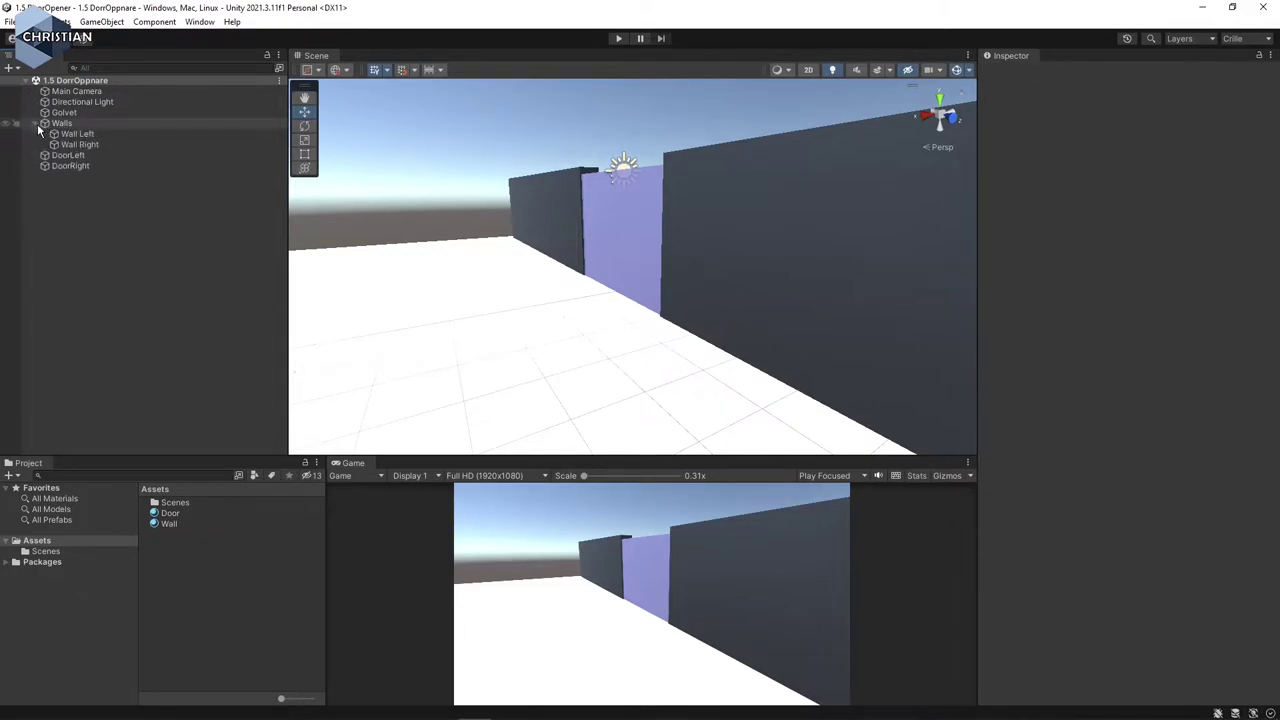
{"action": "left_click", "coordinate": [80, 134]}
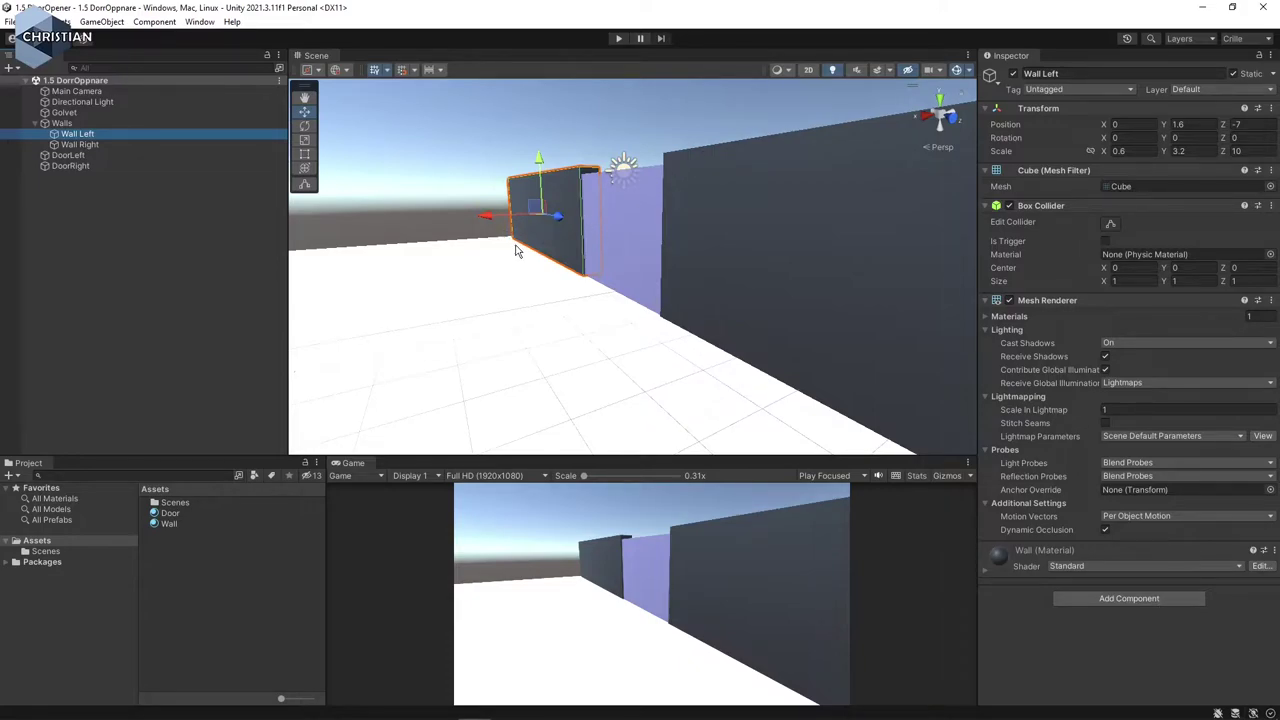
{"action": "left_click", "coordinate": [35, 123]}
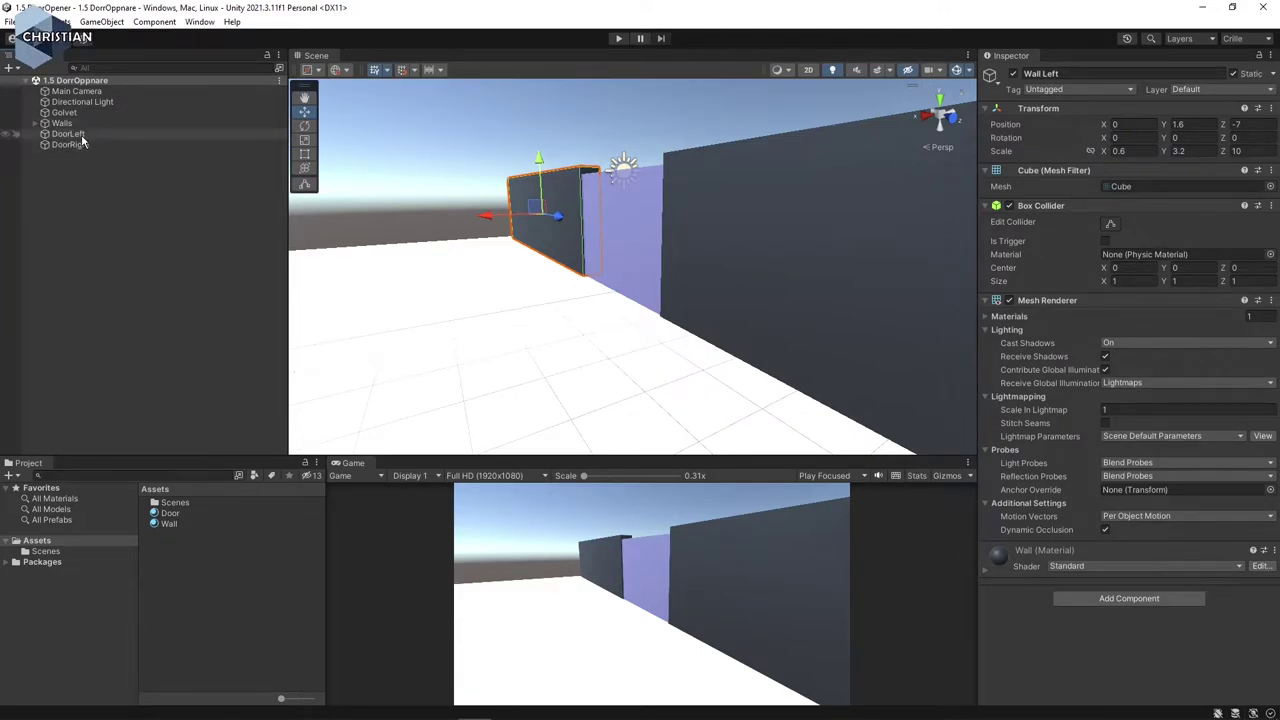
{"action": "right_click_drag", "start_coordinate": [429, 243], "coordinate": [595, 330]}
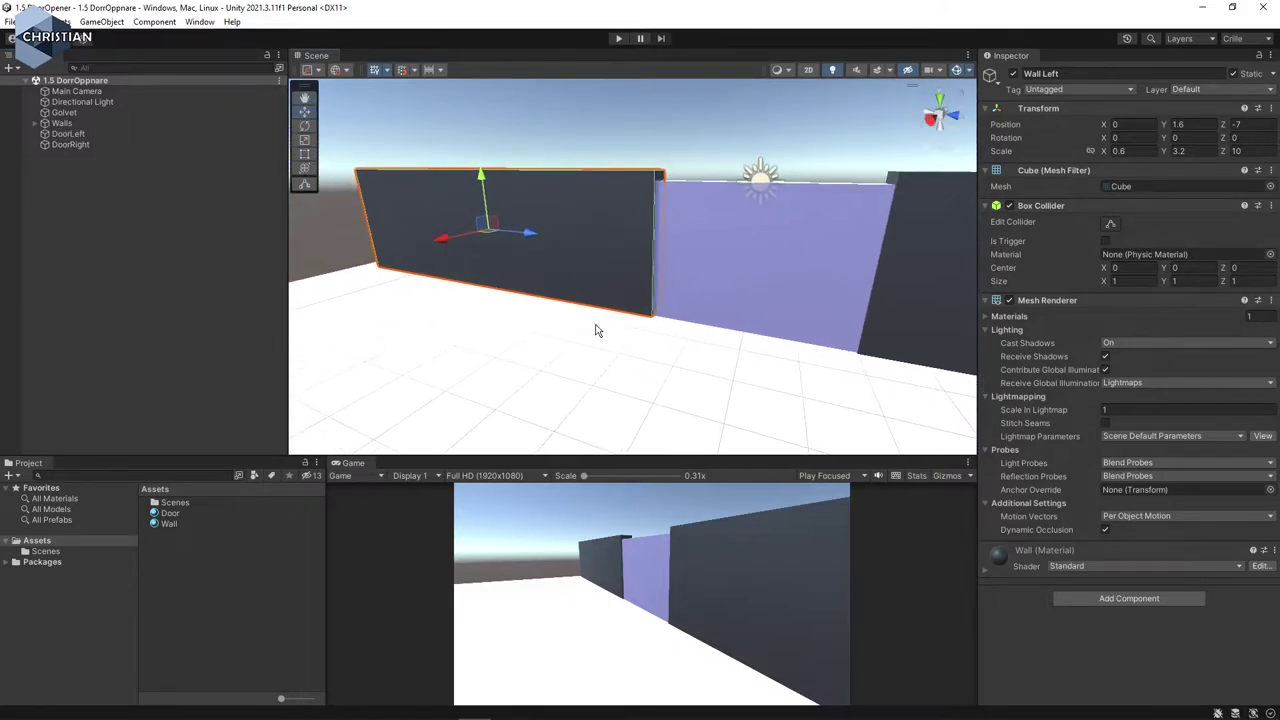
- Test sliding DoorLeft along the Z axis, and set its Z position back to -1
{"action": "left_click", "coordinate": [730, 255]}
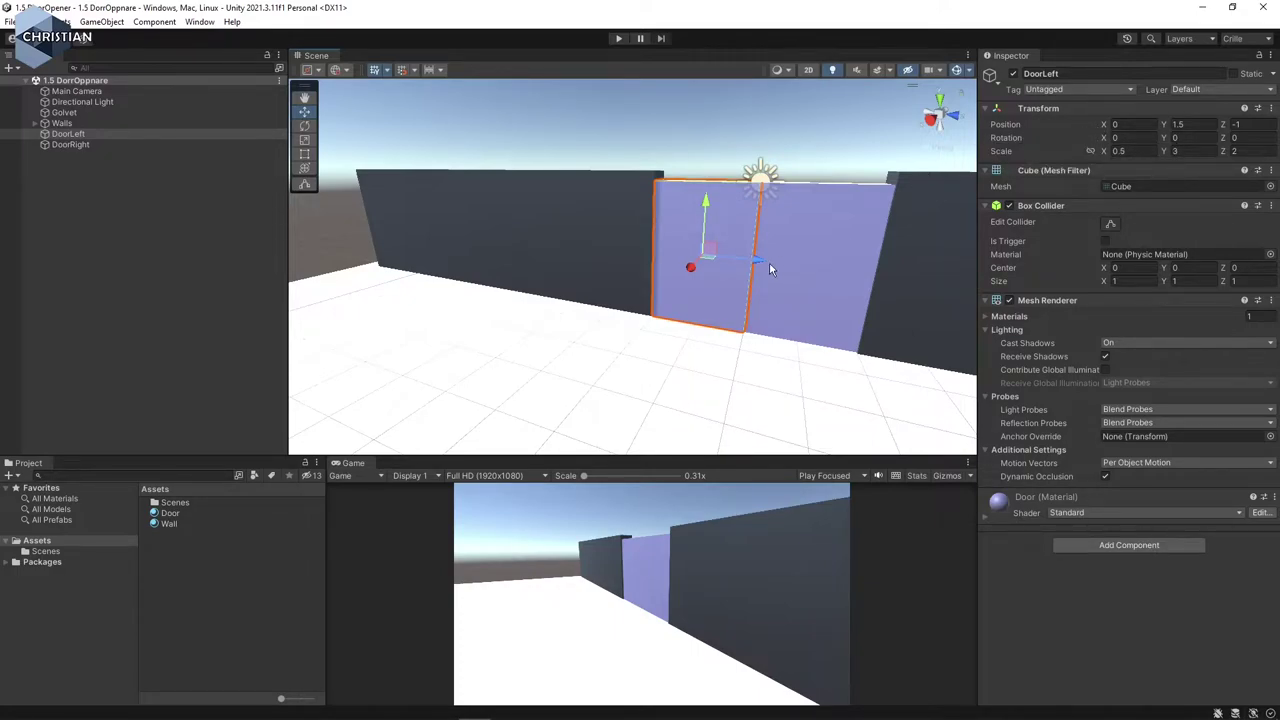
{"action": "mouse_move", "coordinate": [758, 264]}
{"action": "left_mouse_down"}
{"action": "mouse_move", "coordinate": [671, 263]}
{"action": "mouse_move", "coordinate": [757, 262]}
{"action": "left_mouse_up"}
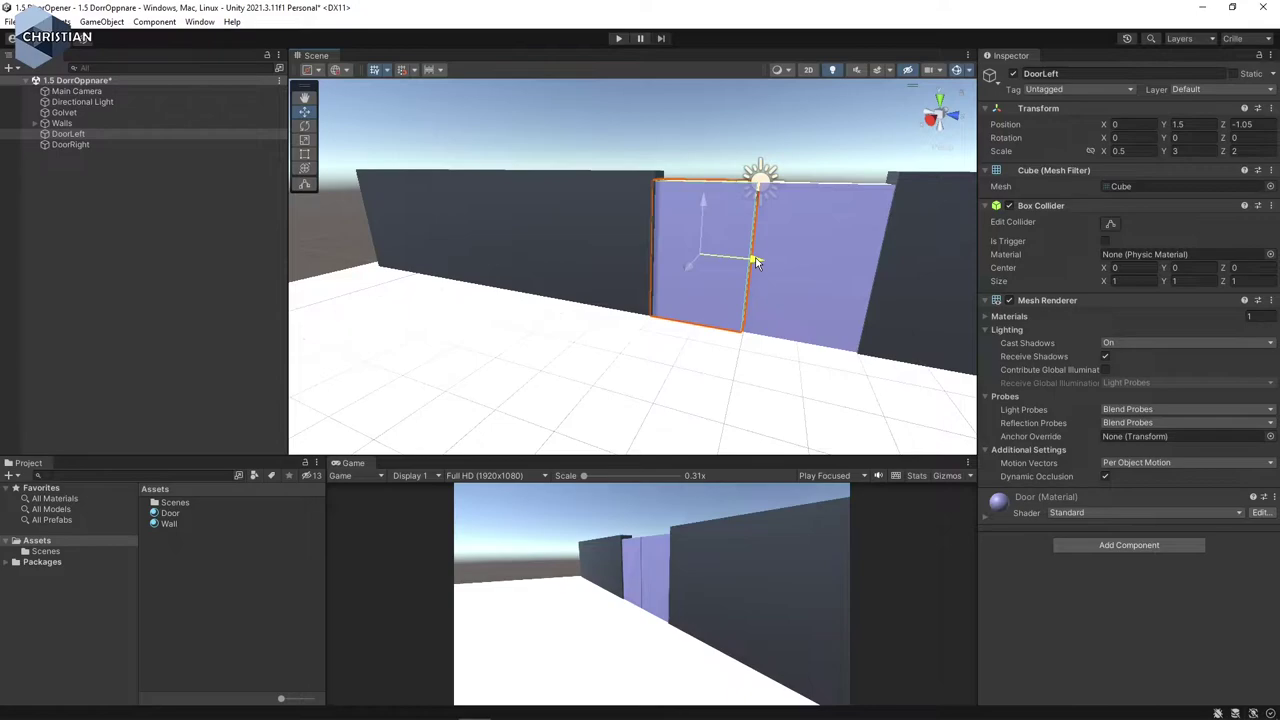
{"action": "mouse_move", "coordinate": [757, 262]}
{"action": "left_mouse_down"}
{"action": "mouse_move", "coordinate": [665, 252]}
{"action": "mouse_move", "coordinate": [751, 259]}
{"action": "left_mouse_up"}
{"action": "left_click", "coordinate": [1240, 124]}
{"action": "double_click", "coordinate": [1240, 124]}
{"action": "type", "text": "-1"}
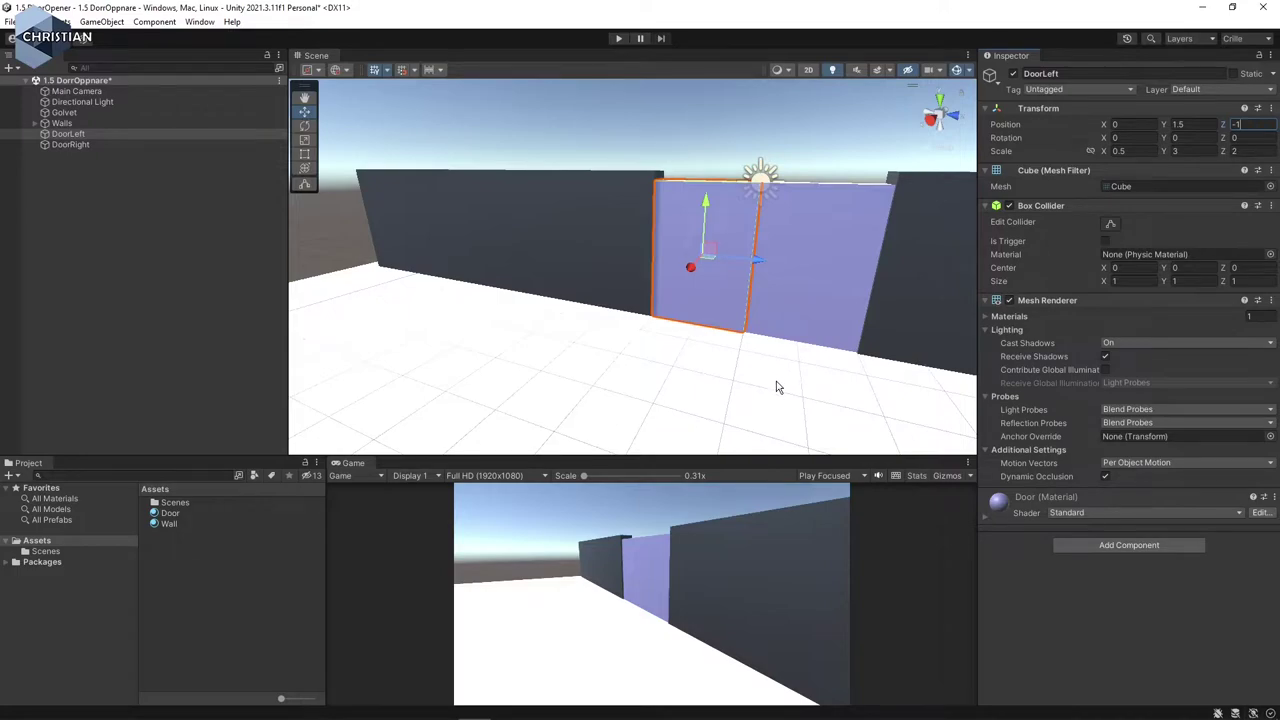
- Create an empty game object at the root of the scene and name it DoorParent
{"action": "left_click", "coordinate": [136, 202]}
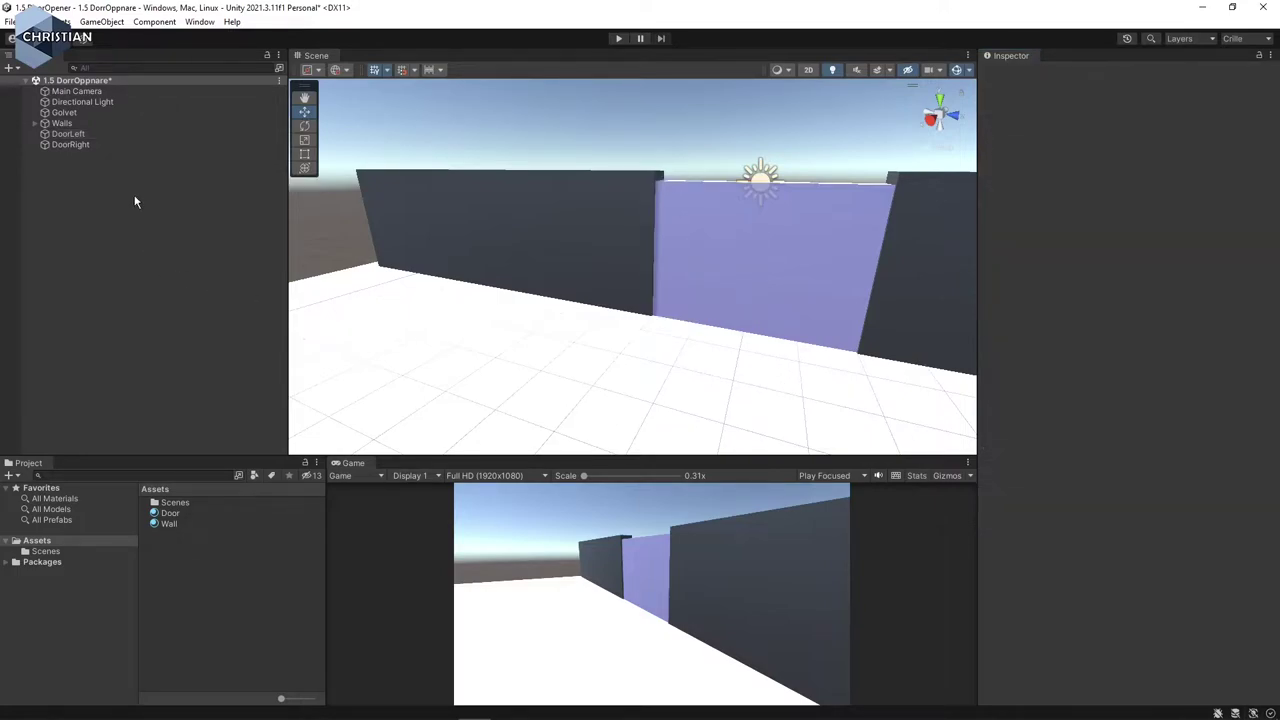
{"action": "right_click", "coordinate": [136, 202]}
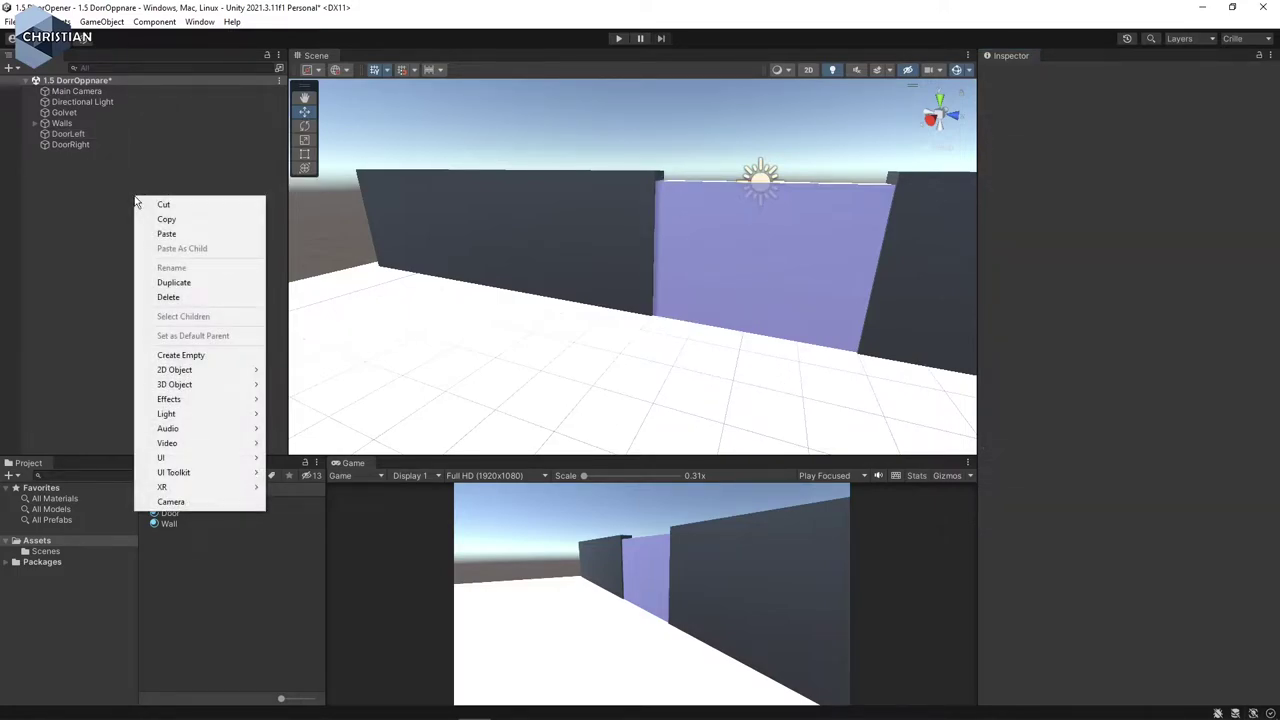
{"action": "left_click", "coordinate": [208, 355]}
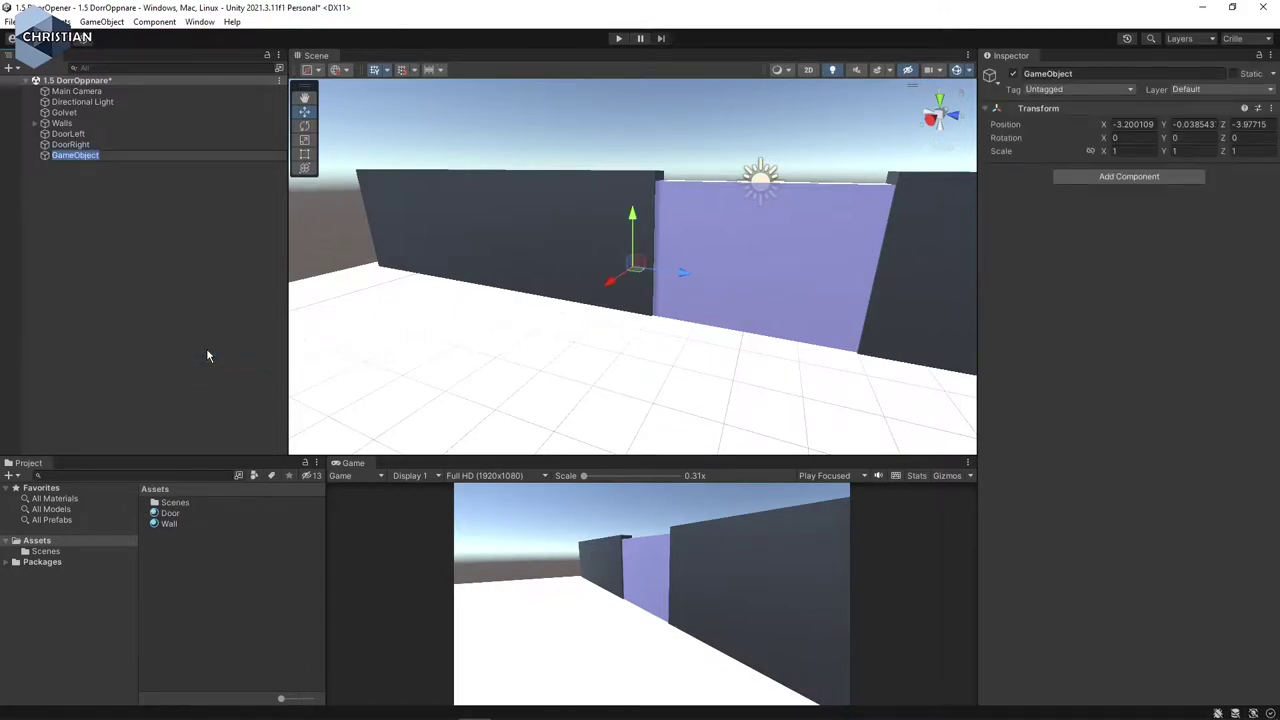
{"action": "type", "text": "DoorParent"}
{"action": "key", "text": "Return"}
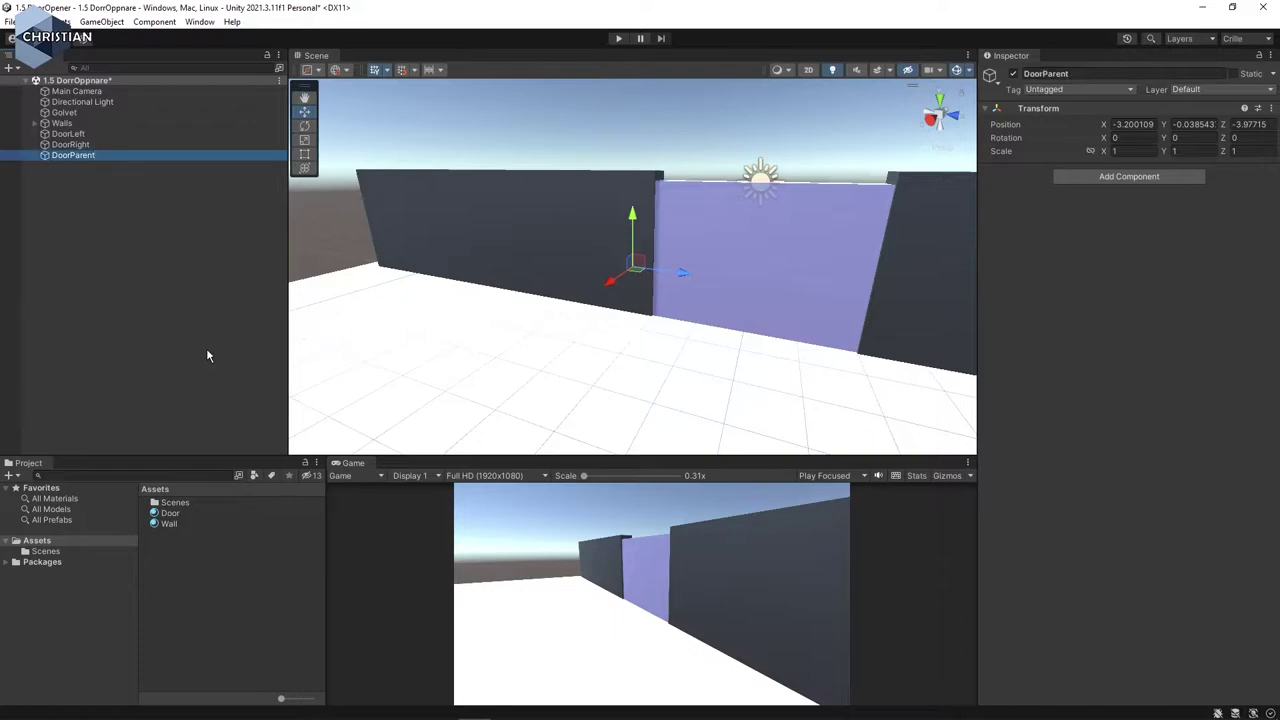
{"action": "left_click", "coordinate": [68, 133]}
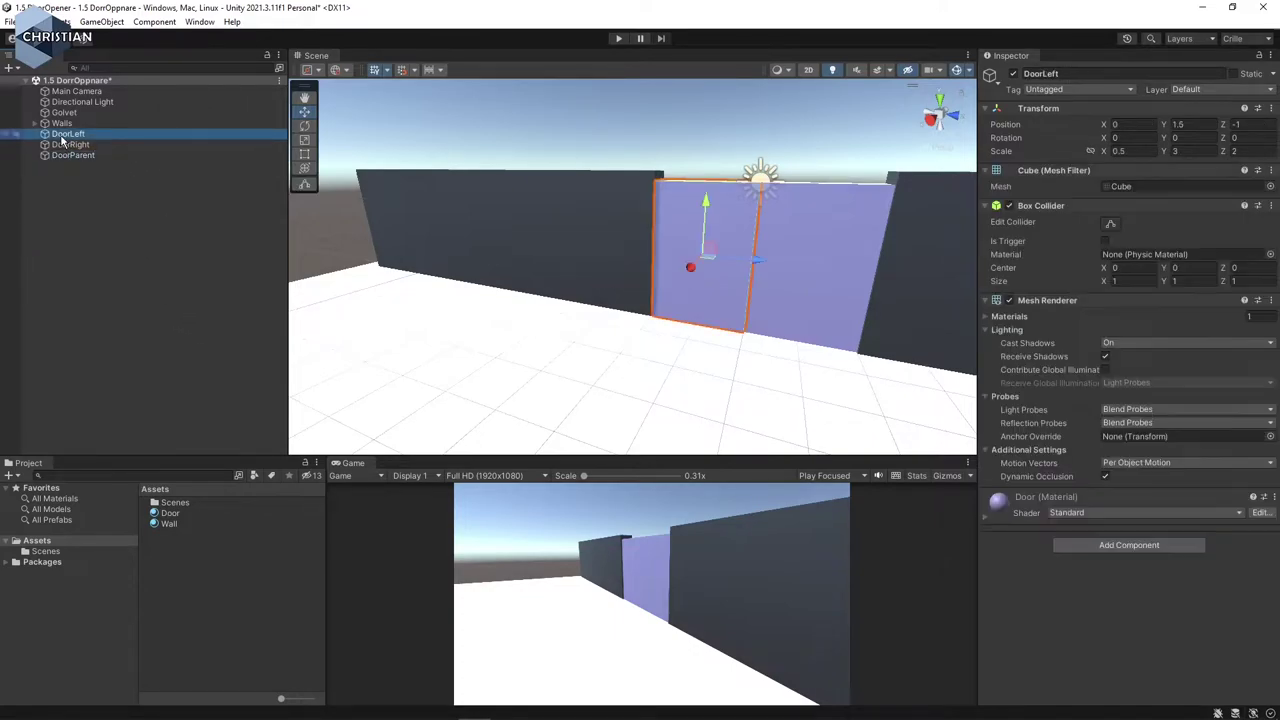
{"action": "left_click", "coordinate": [74, 144], "text": "shift"}
{"action": "left_click_drag", "start_coordinate": [75, 140], "coordinate": [80, 157]}
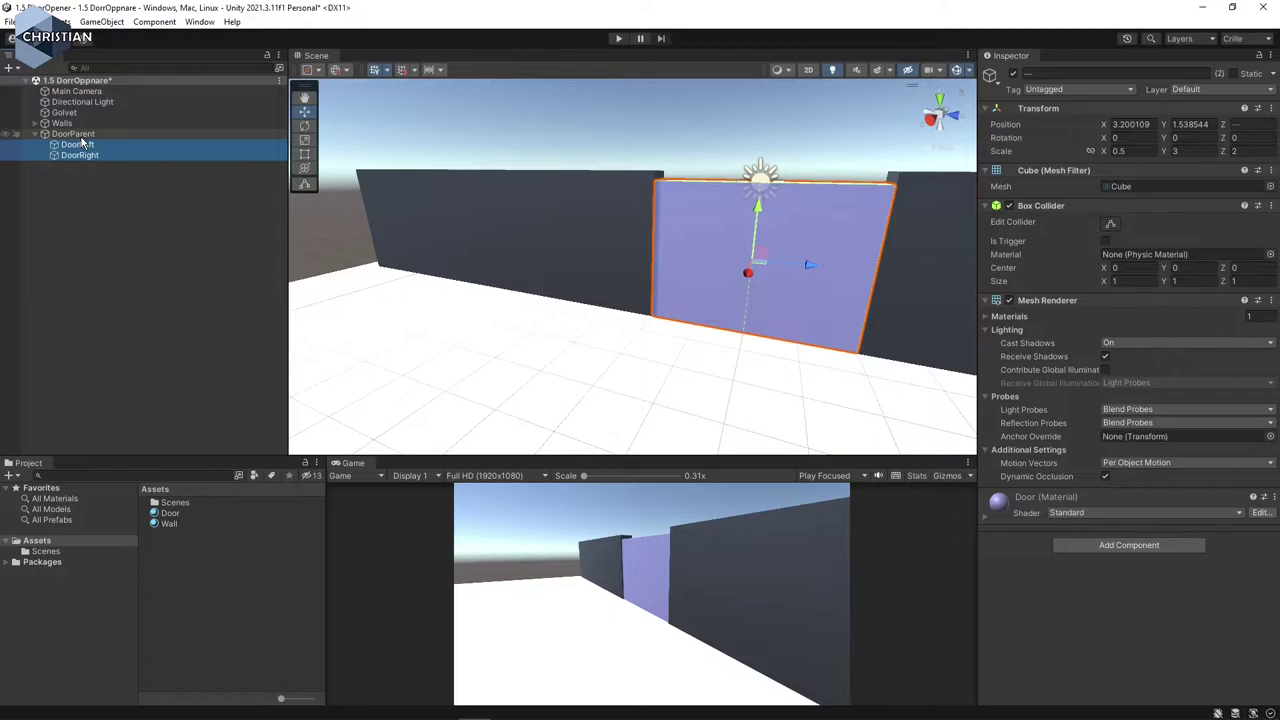
{"action": "key", "text": "ctrl+z"}
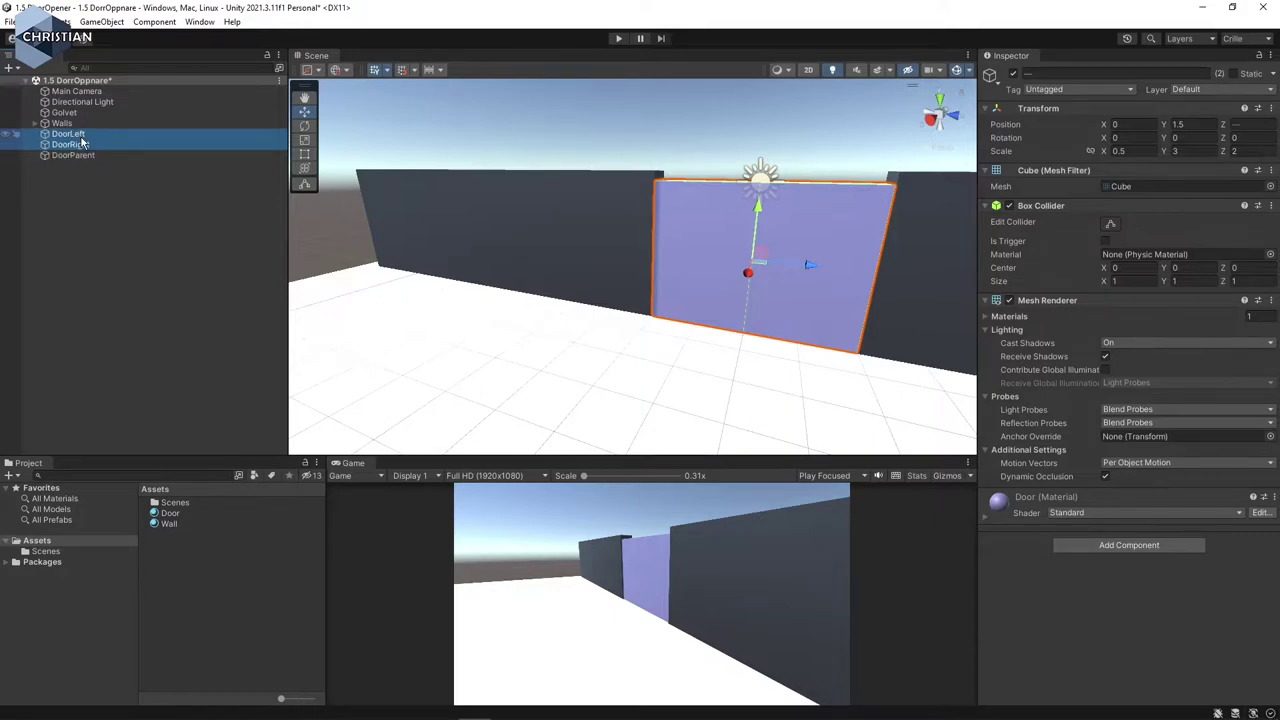
- Reset the Transform of DoorParent to its default values
{"action": "left_click", "coordinate": [95, 156]}
{"action": "left_click", "coordinate": [1271, 108]}
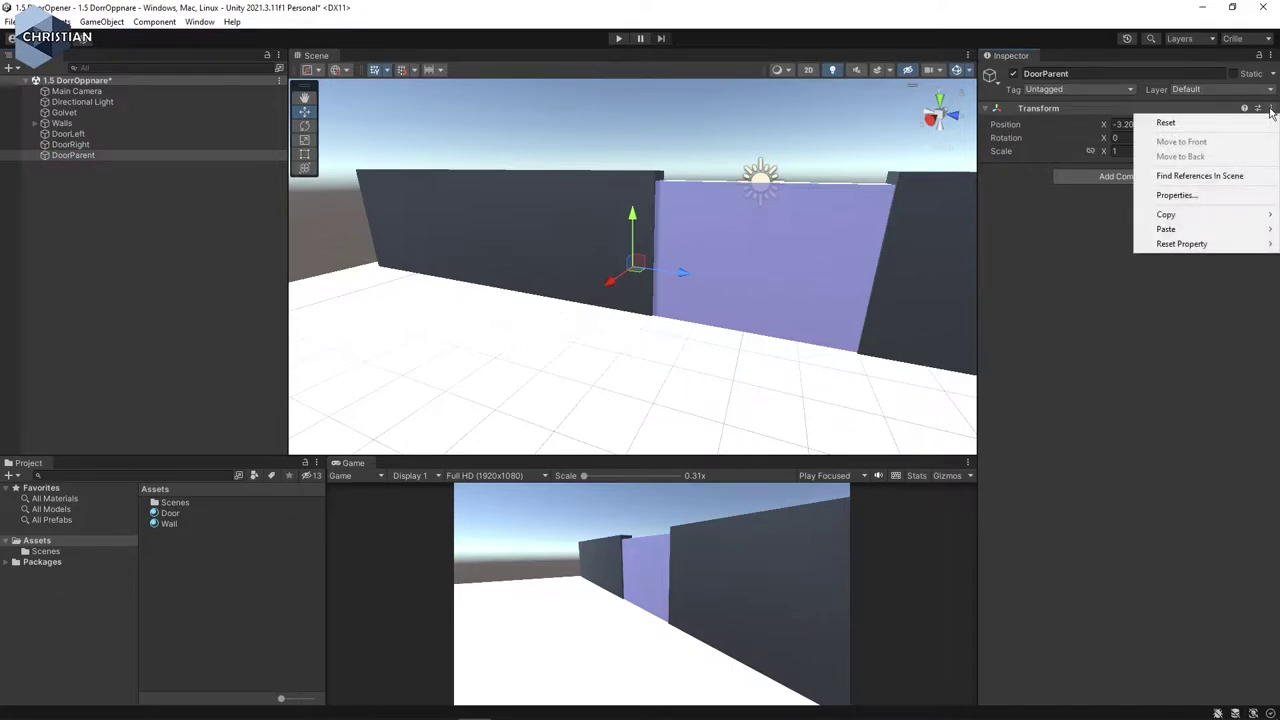
{"action": "left_click", "coordinate": [1195, 123]}
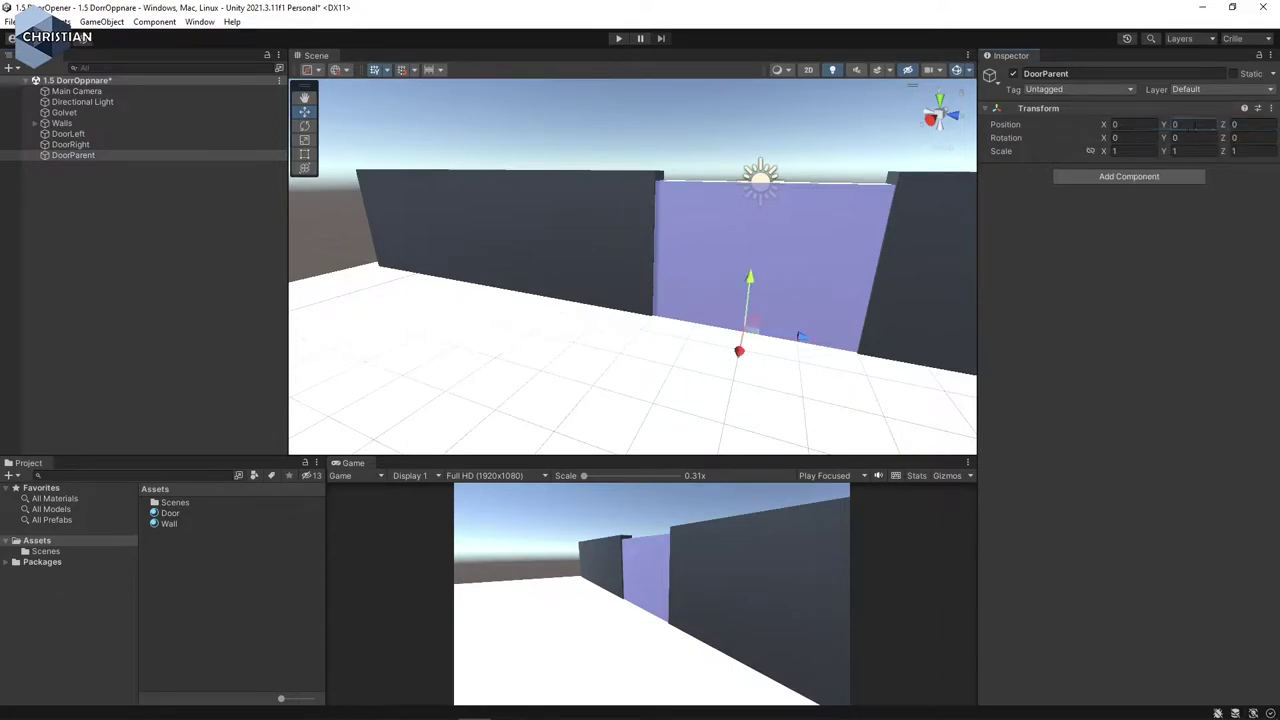
- Make DoorLeft and DoorRight children of the DoorParent object
{"action": "left_click", "coordinate": [80, 134]}
{"action": "left_click", "coordinate": [83, 144], "text": "shift"}
{"action": "left_click_drag", "start_coordinate": [83, 144], "coordinate": [88, 156]}
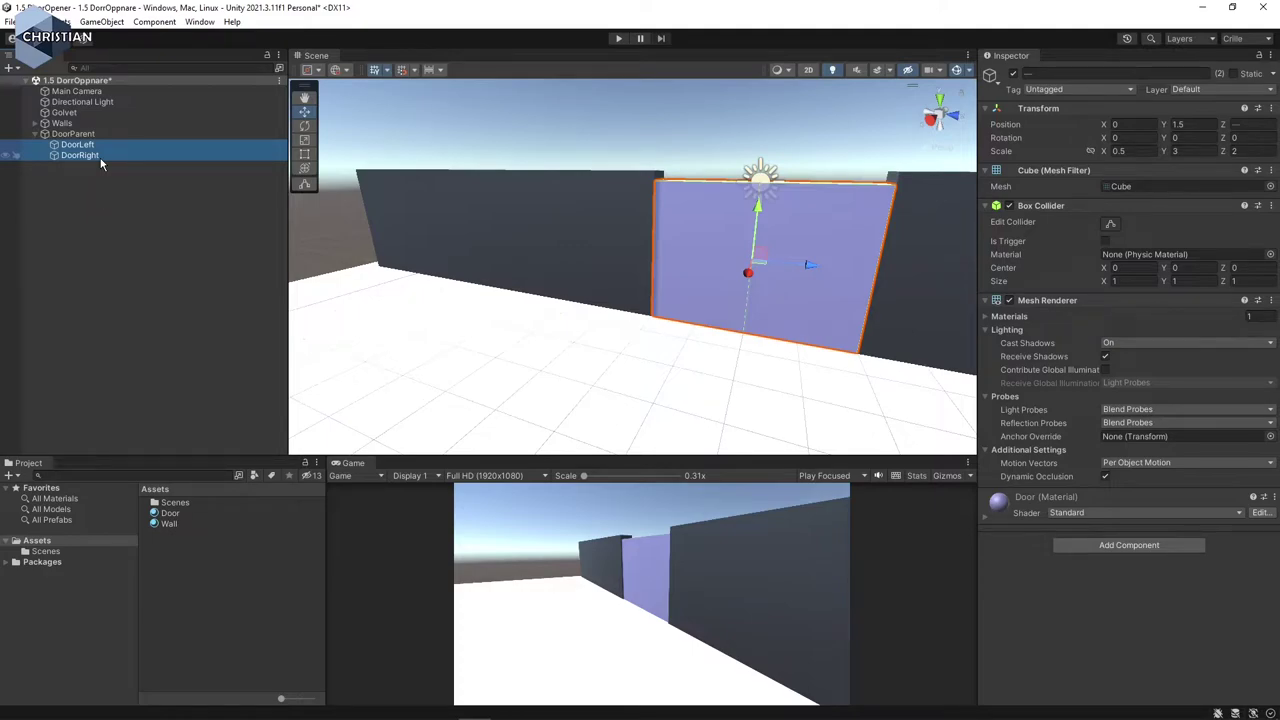
- Test moving DoorParent along the Z axis to about -0.36, and set its Z position back to 0
{"action": "left_click", "coordinate": [96, 135]}
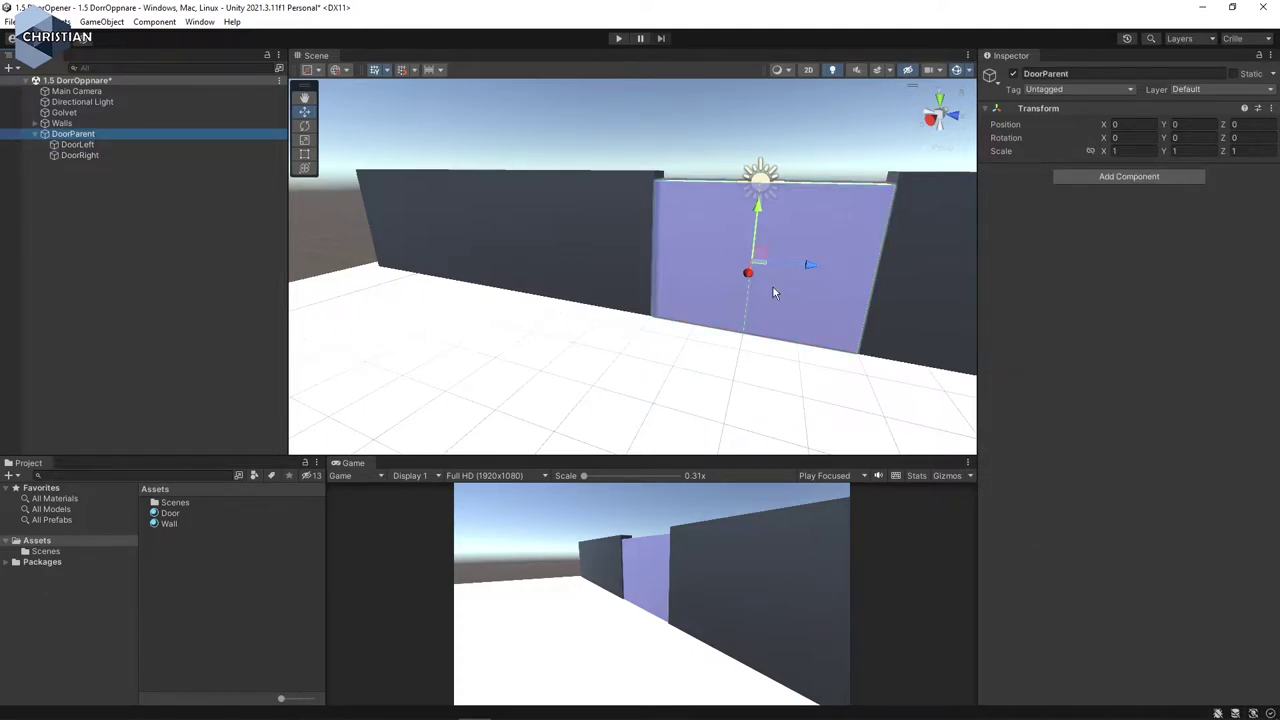
{"action": "mouse_move", "coordinate": [811, 266]}
{"action": "left_mouse_down"}
{"action": "mouse_move", "coordinate": [640, 255]}
{"action": "mouse_move", "coordinate": [940, 278]}
{"action": "mouse_move", "coordinate": [653, 256]}
{"action": "mouse_move", "coordinate": [795, 265]}
{"action": "left_mouse_up"}
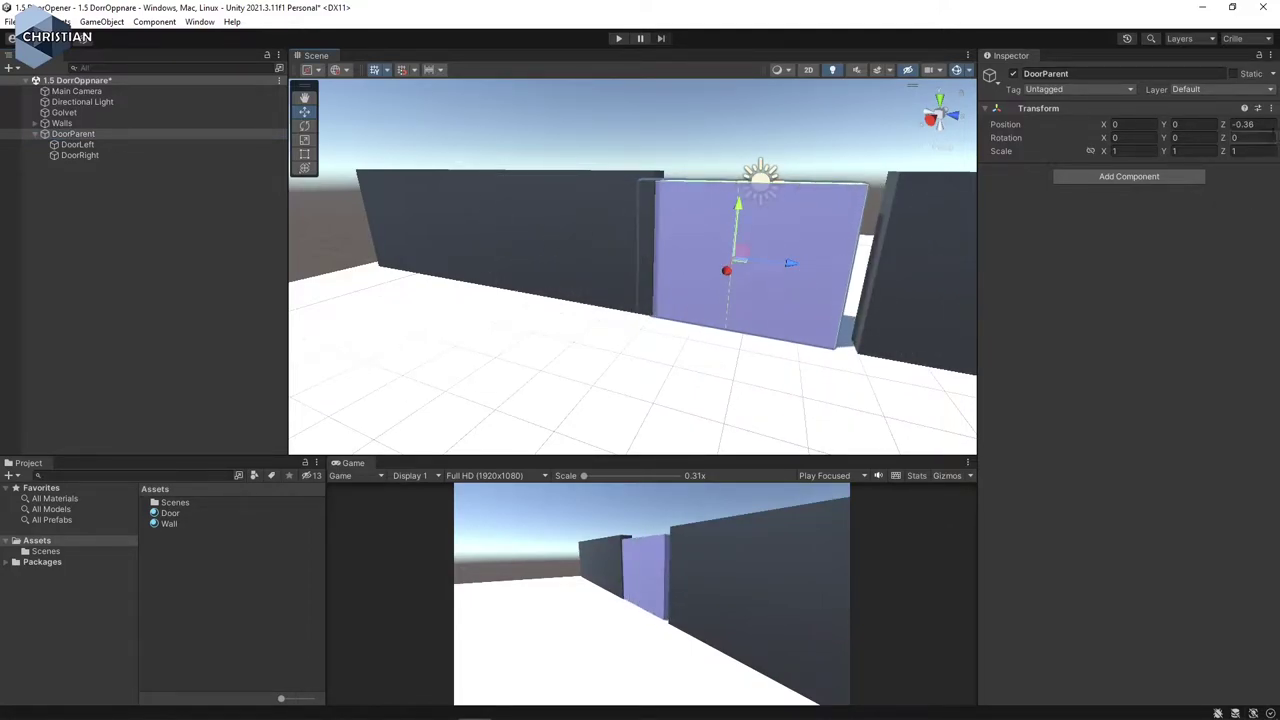
{"action": "left_click", "coordinate": [1245, 124]}
{"action": "type", "text": "0"}
{"action": "key", "text": "Return"}
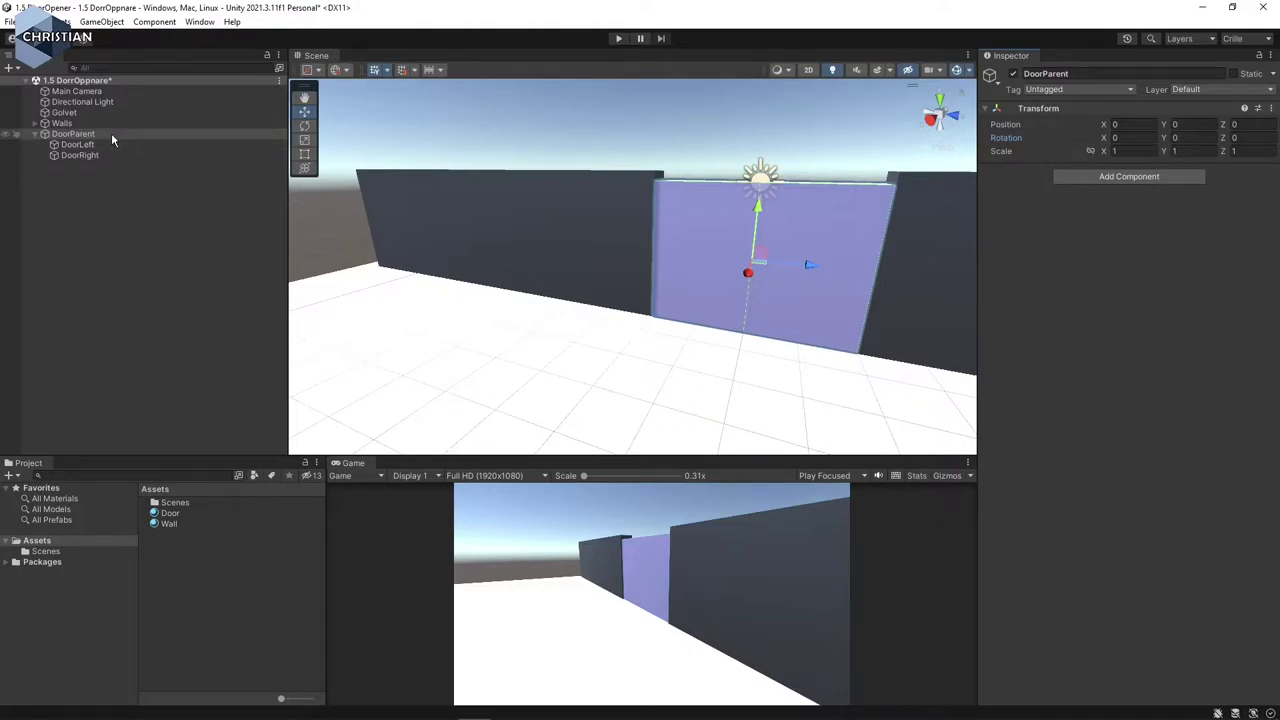
- Add a Rigidbody component to DoorLeft with Use Gravity disabled and Is Kinematic enabled
{"action": "left_click", "coordinate": [713, 245]}
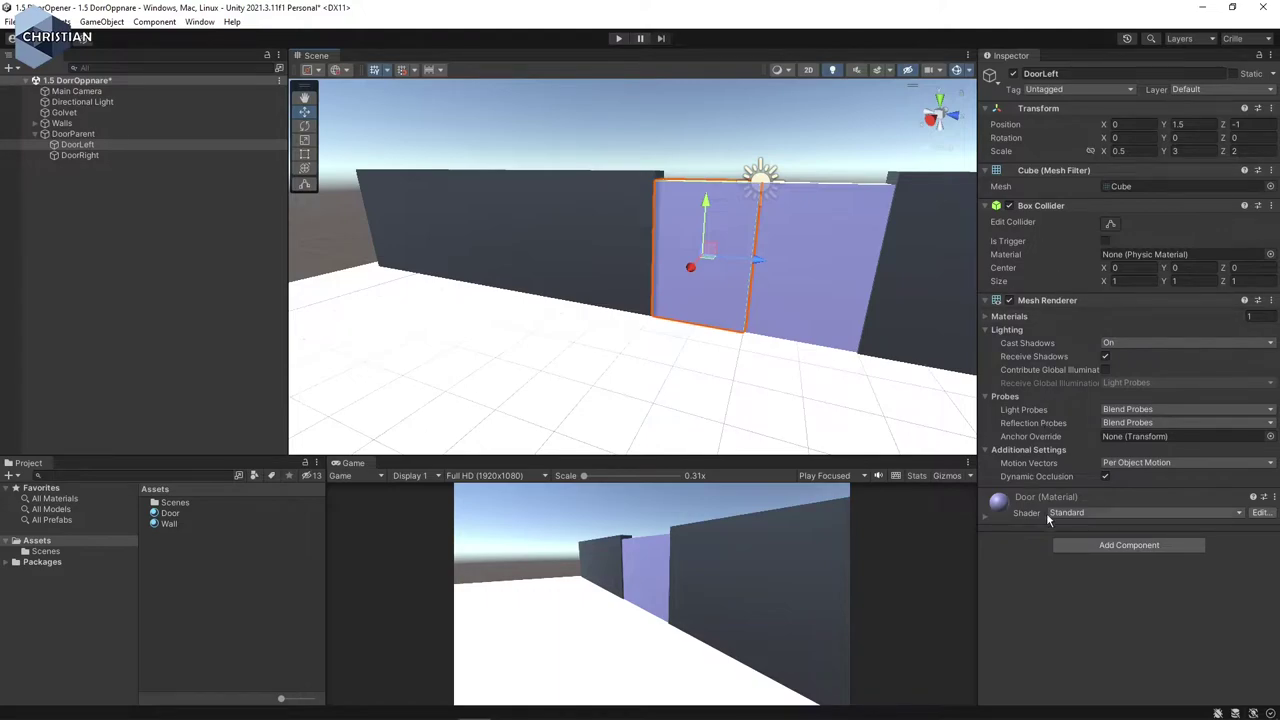
{"action": "left_click", "coordinate": [1117, 552]}
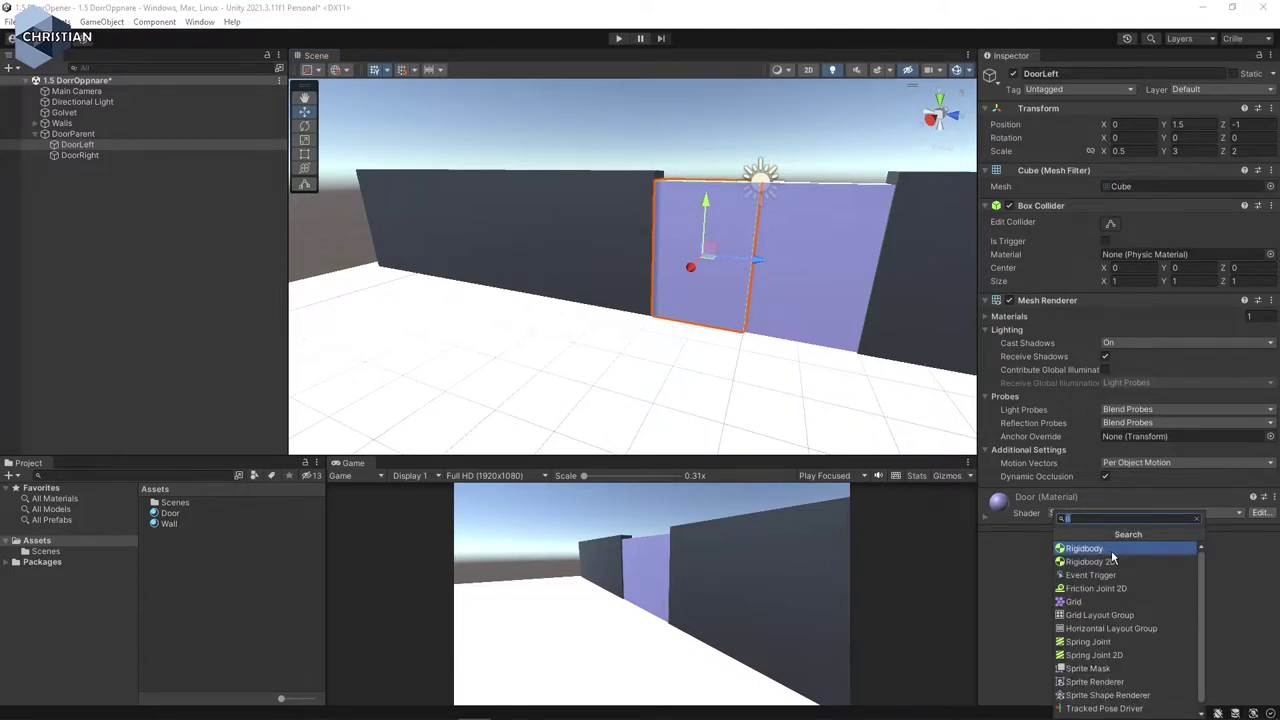
{"action": "left_click", "coordinate": [1097, 553]}
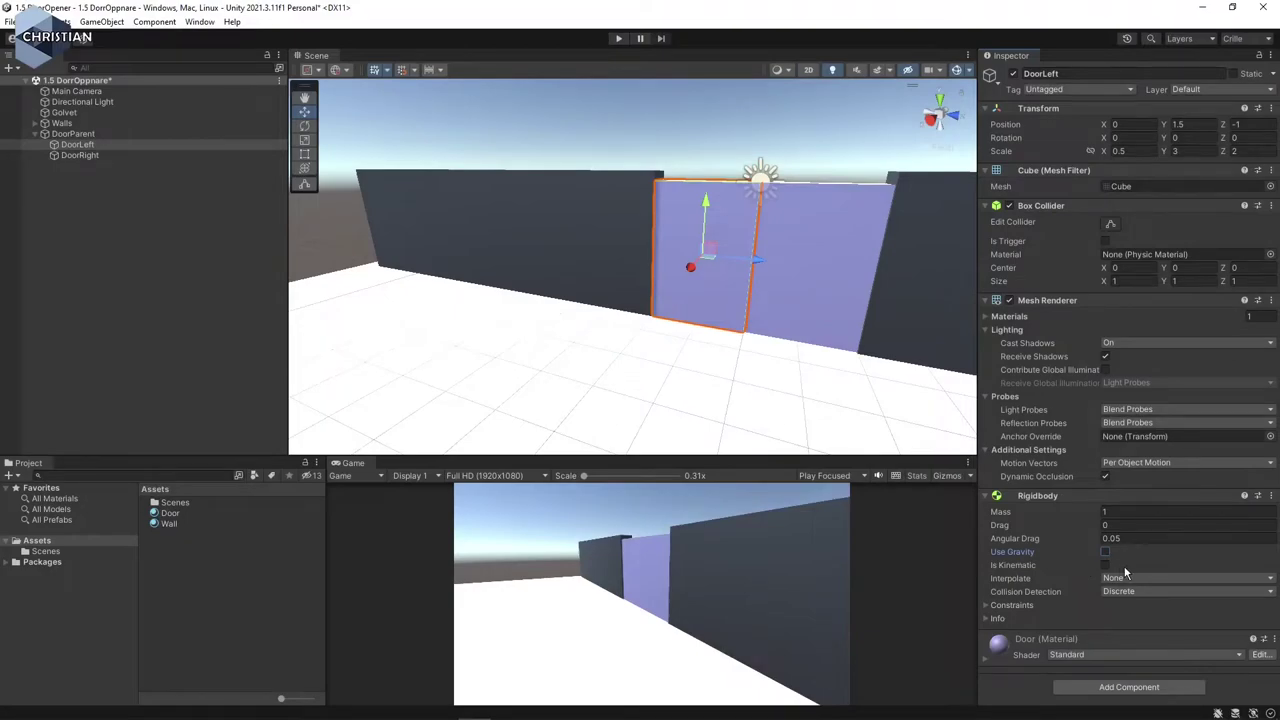
{"action": "left_click", "coordinate": [1105, 565]}
- Add a Rigidbody component to DoorRight with Use Gravity disabled and Is Kinematic enabled
{"action": "left_click", "coordinate": [811, 260]}
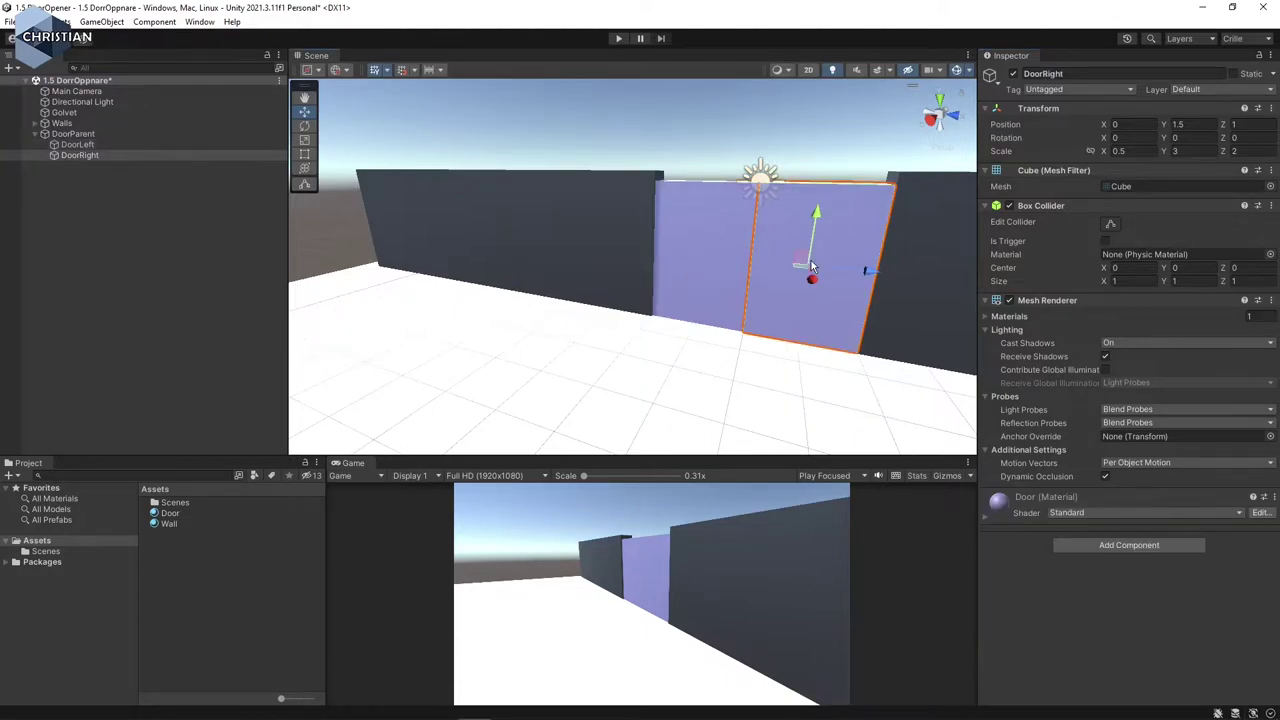
{"action": "left_click", "coordinate": [1150, 545]}
{"action": "type", "text": "ri"}
{"action": "left_click", "coordinate": [1094, 549]}
{"action": "left_click", "coordinate": [1105, 552]}
{"action": "left_click", "coordinate": [1106, 565]}
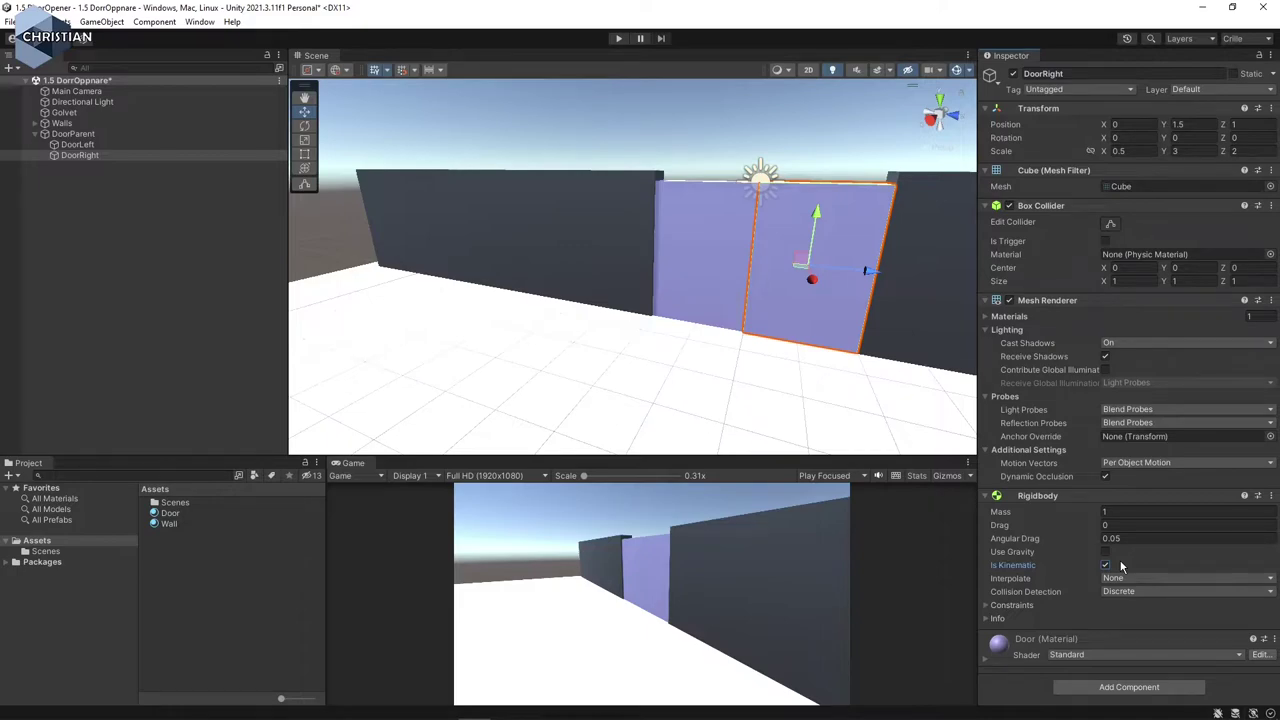
- Create an Animator Controller asset in the Assets folder and name it DörrAnimerare
{"action": "left_click", "coordinate": [103, 143]}
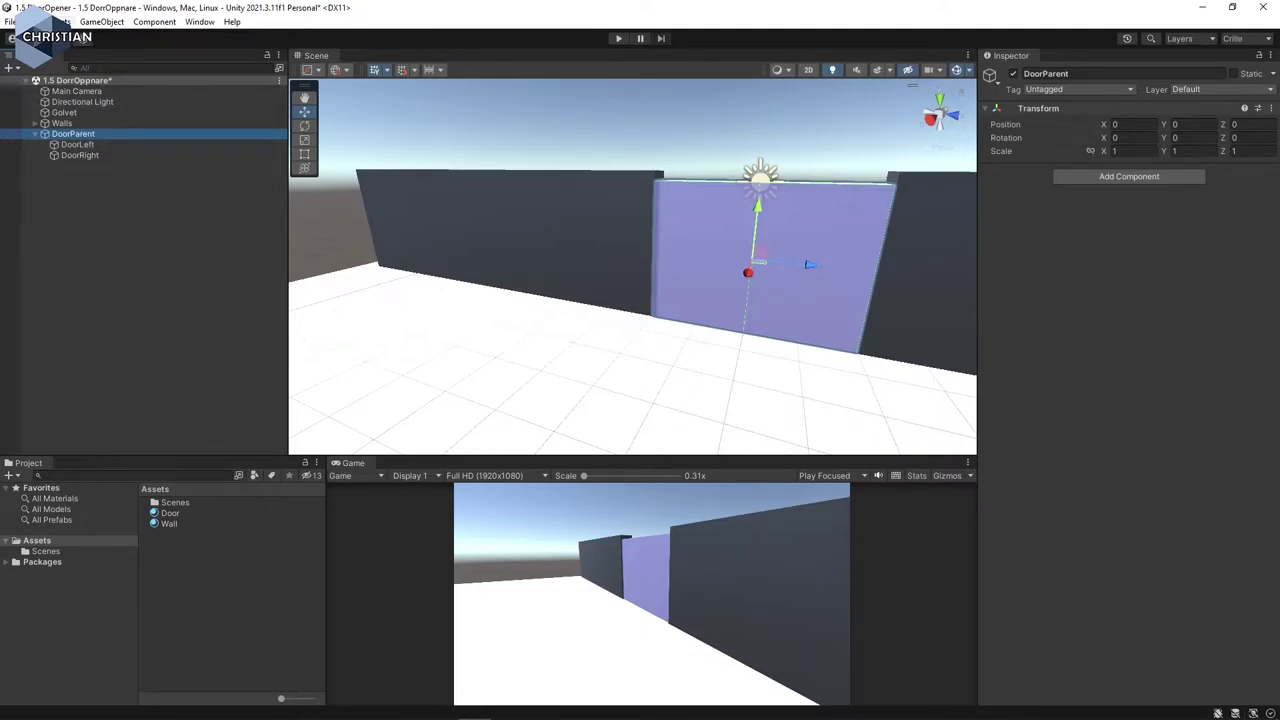
{"action": "left_click", "coordinate": [58, 21]}
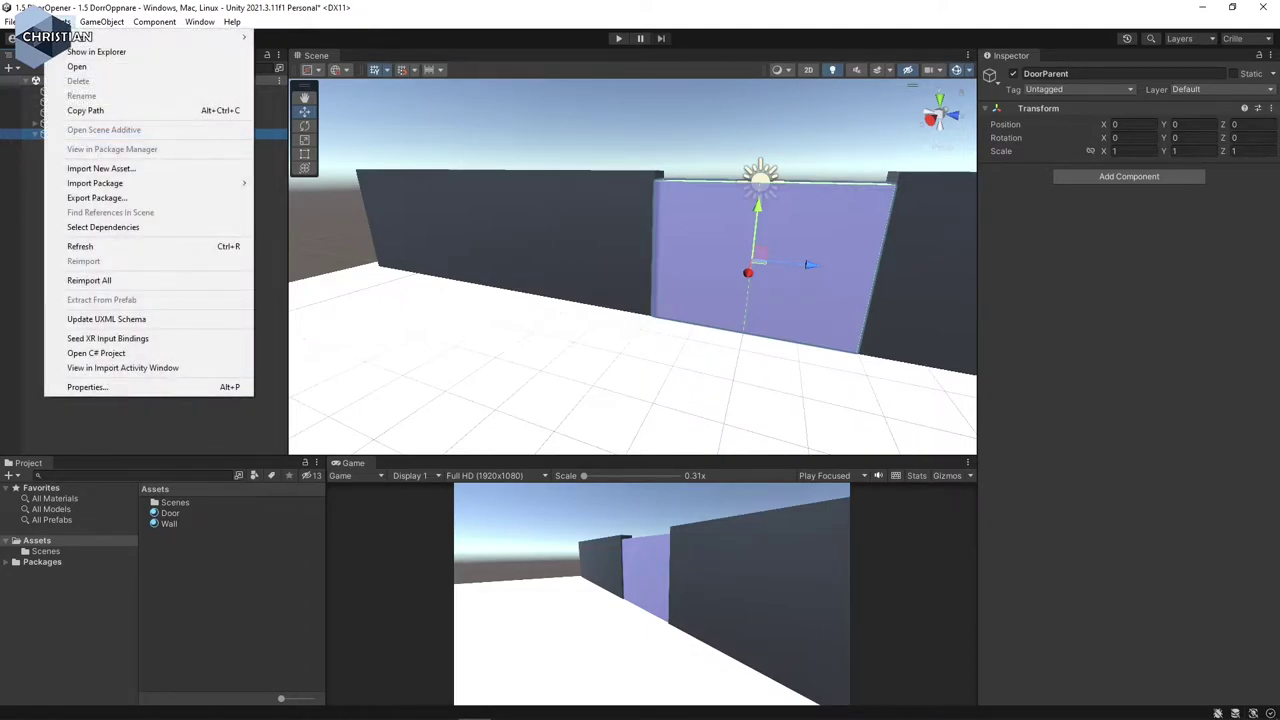
{"action": "mouse_move", "coordinate": [112, 40]}
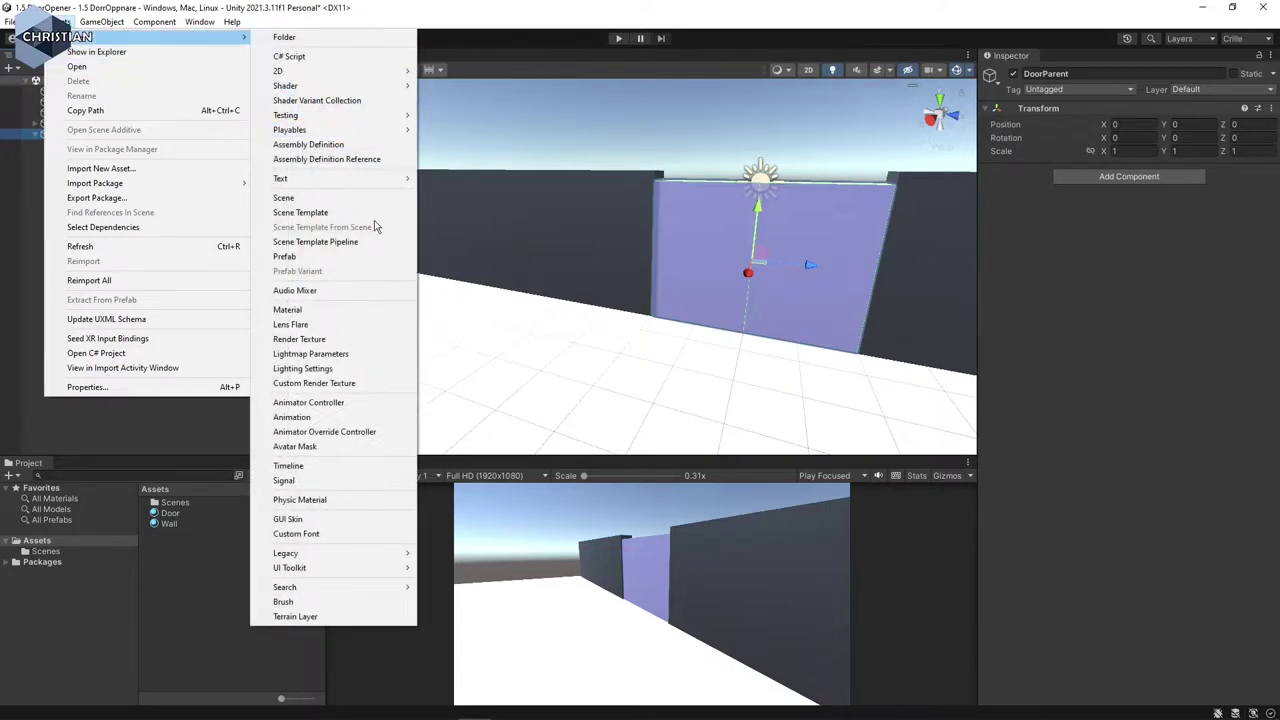
{"action": "left_click", "coordinate": [341, 404]}
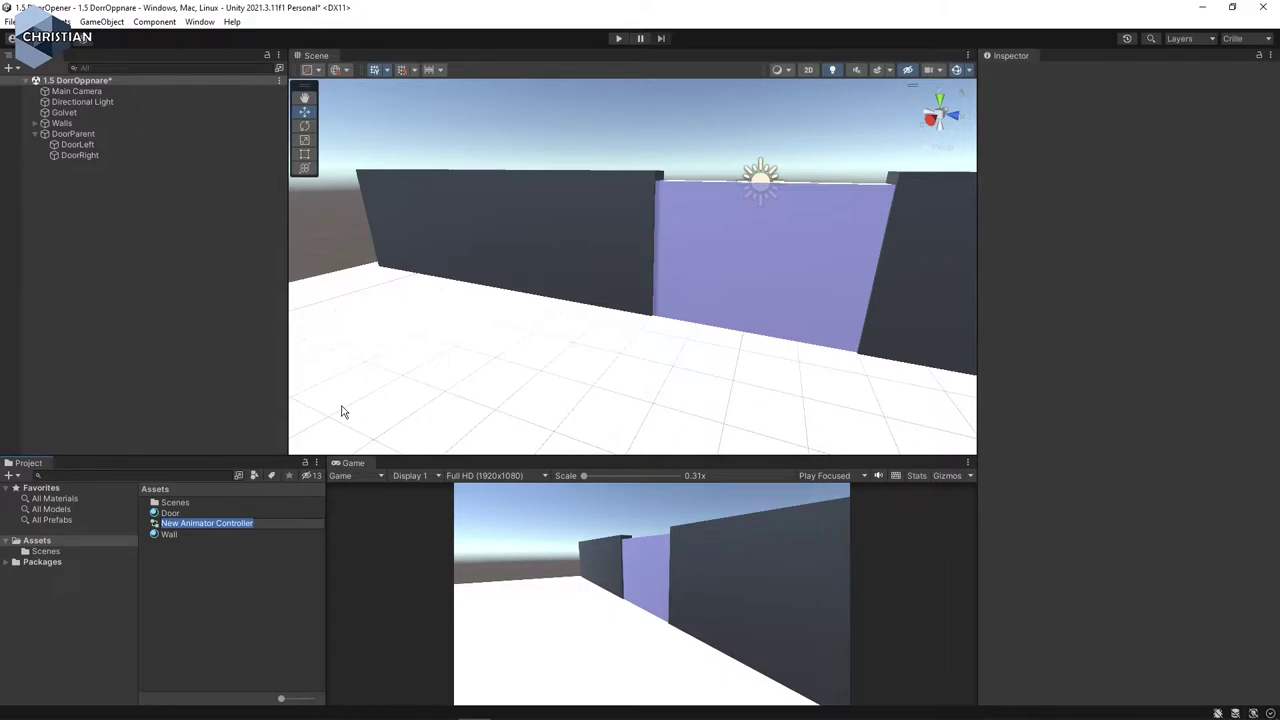
{"action": "type", "text": "Dor"}
{"action": "type", "text": "rAnimer"}
{"action": "type", "text": "are"}
{"action": "key", "text": "BackSpace"}
{"action": "key", "text": "Return"}
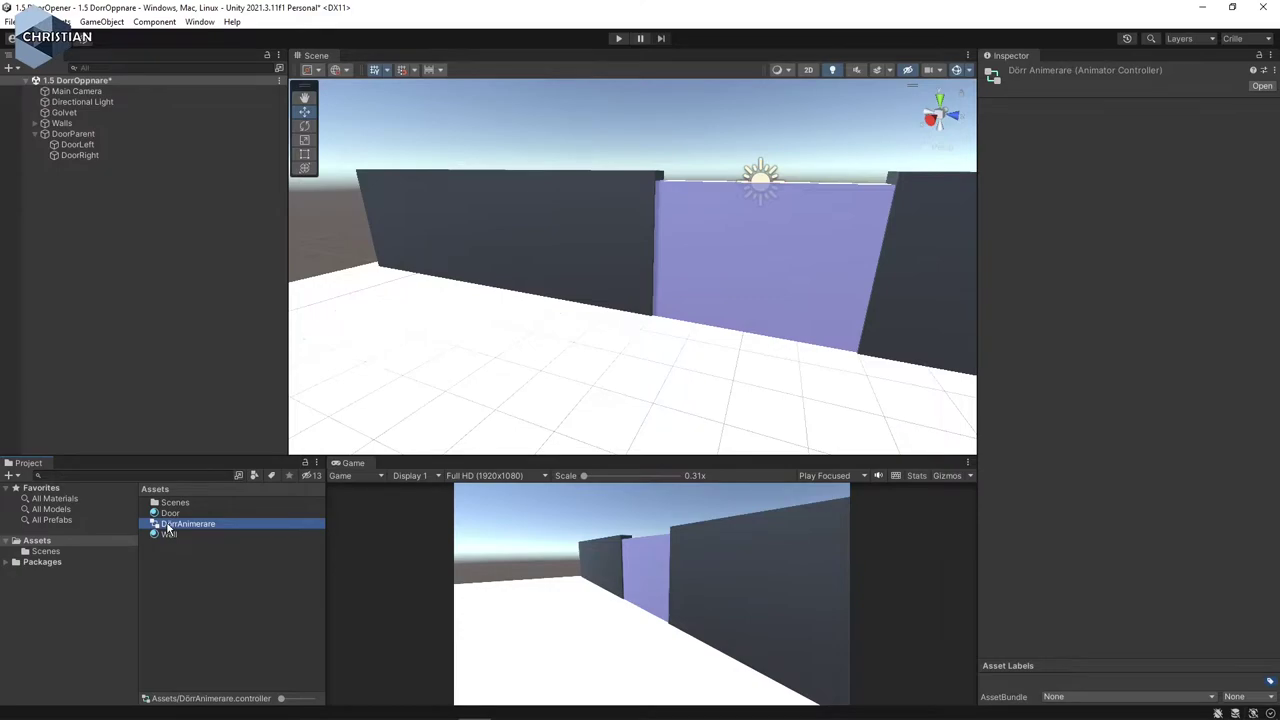
- Assign the DörrAnimerare controller to DoorParent and open its state graph in the Animator window
{"action": "left_click_drag", "start_coordinate": [167, 527], "coordinate": [89, 140]}
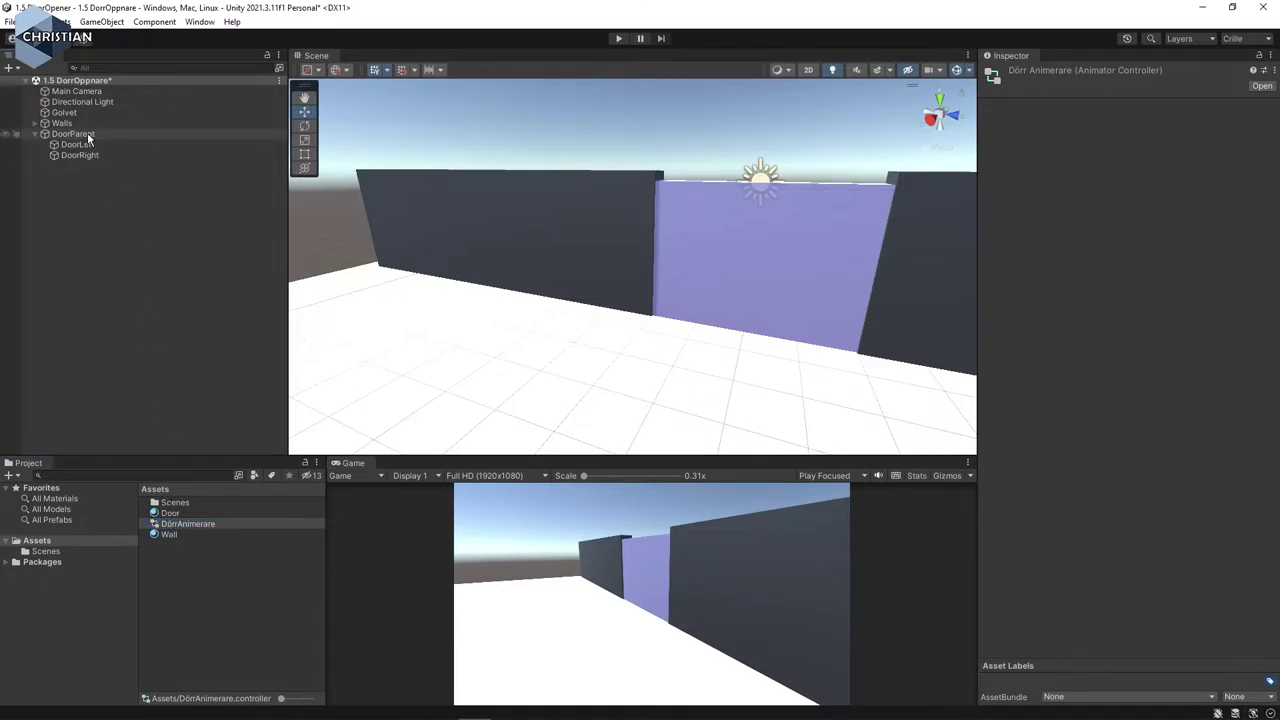
{"action": "left_click", "coordinate": [87, 133]}
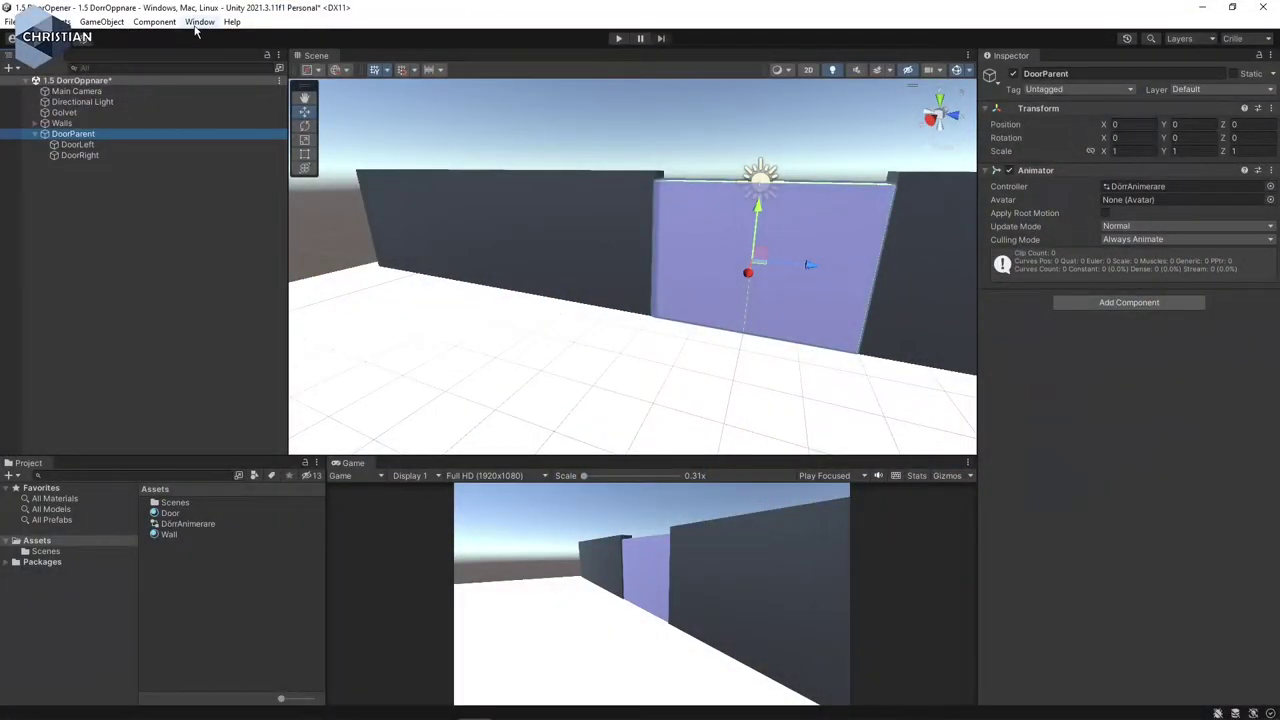
{"action": "left_click", "coordinate": [197, 23]}
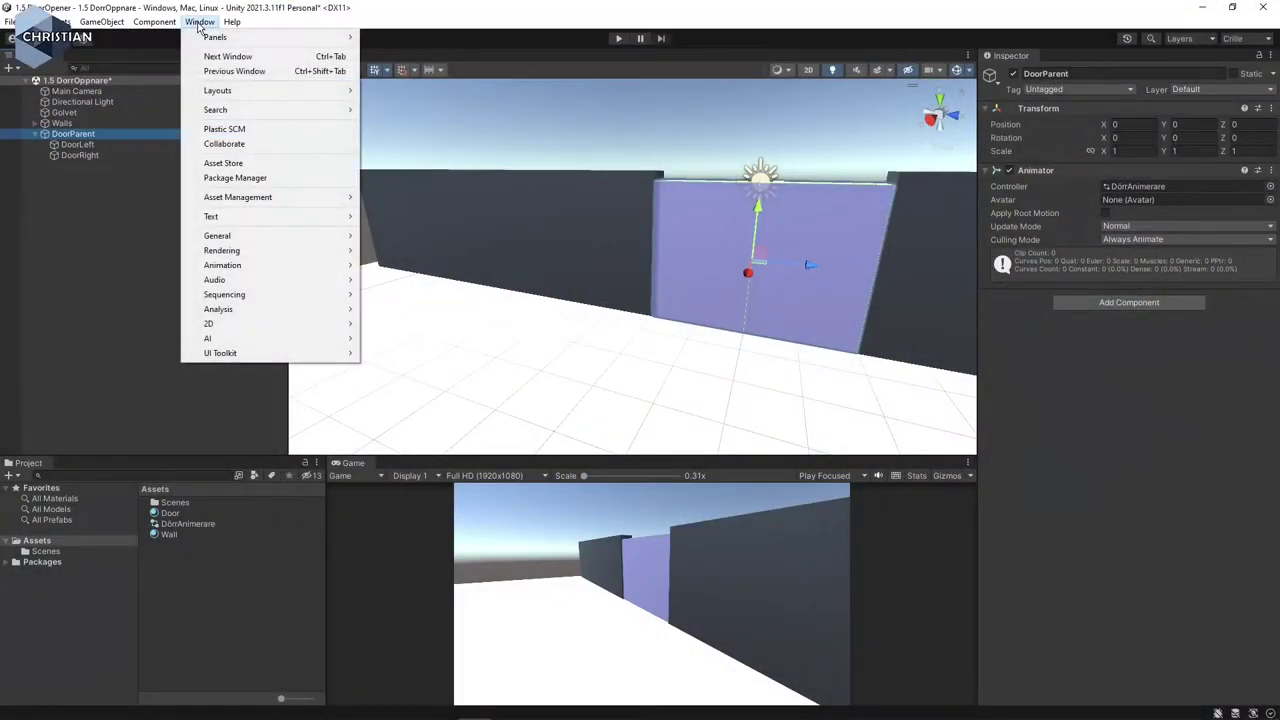
{"action": "mouse_move", "coordinate": [257, 264]}
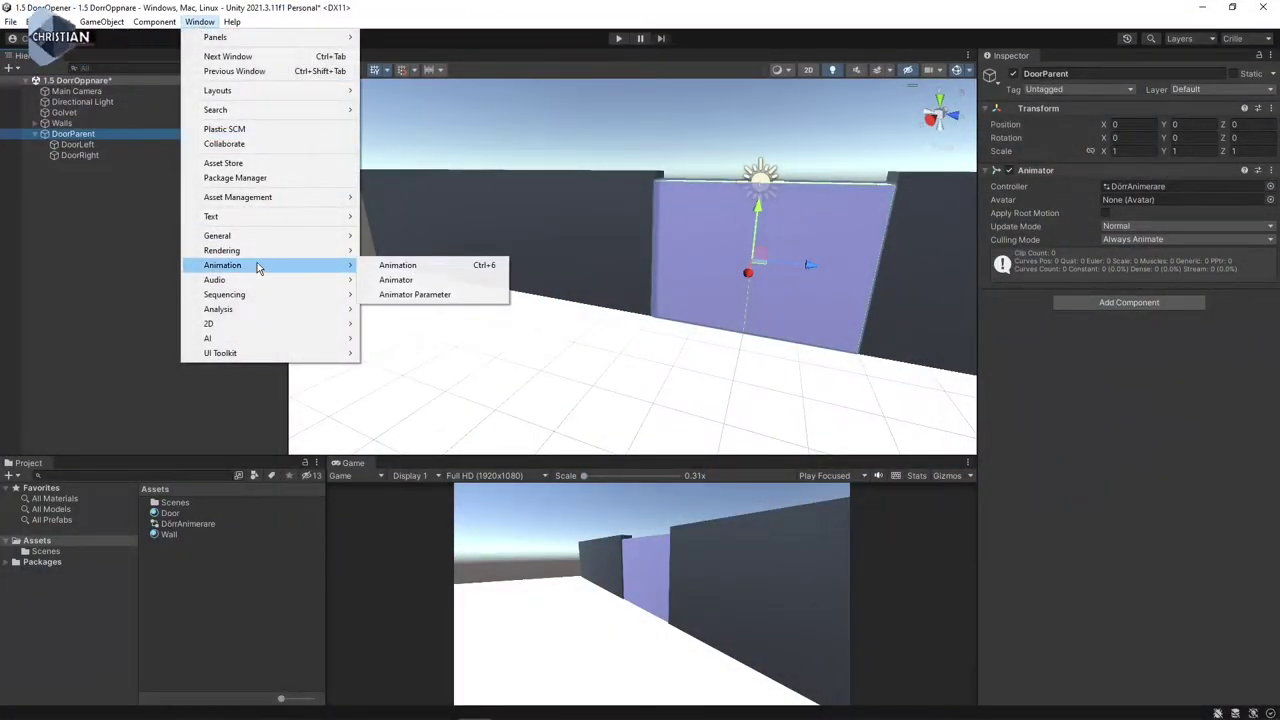
{"action": "left_click", "coordinate": [418, 283]}
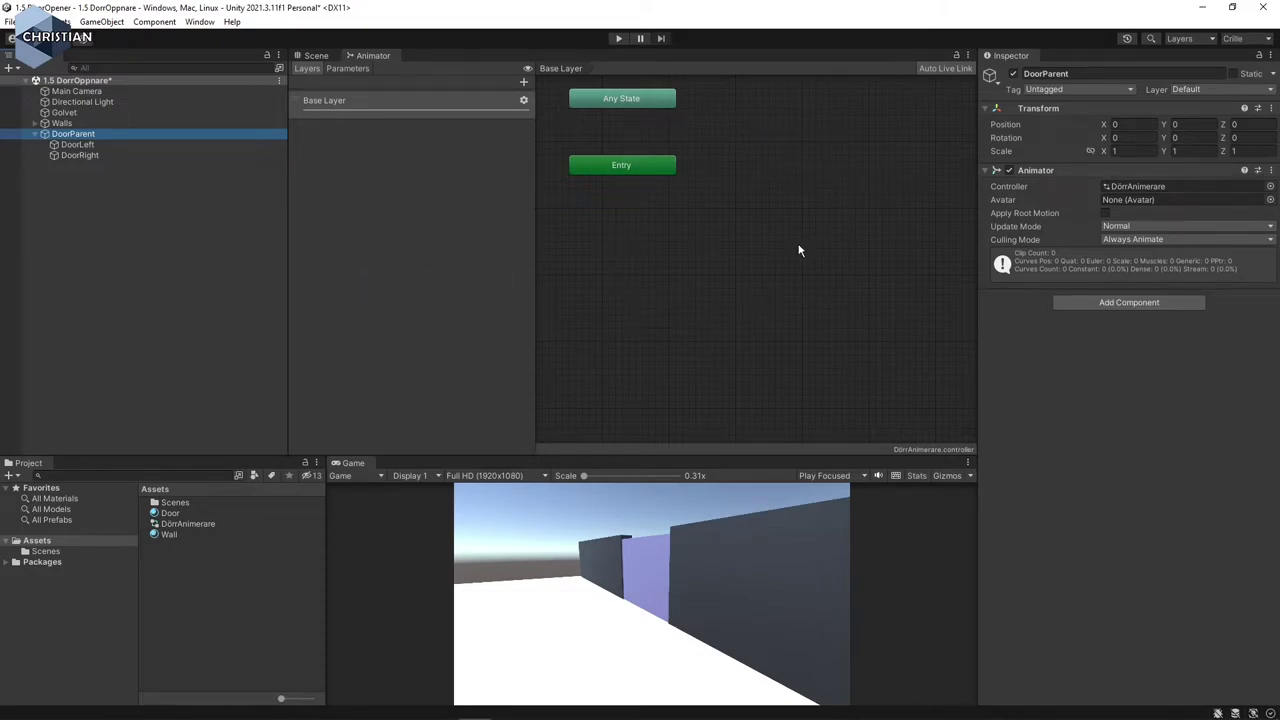
- Open the Animation window, dock it beside the Game view, and bring the Scene view back up
{"action": "left_click", "coordinate": [203, 24]}
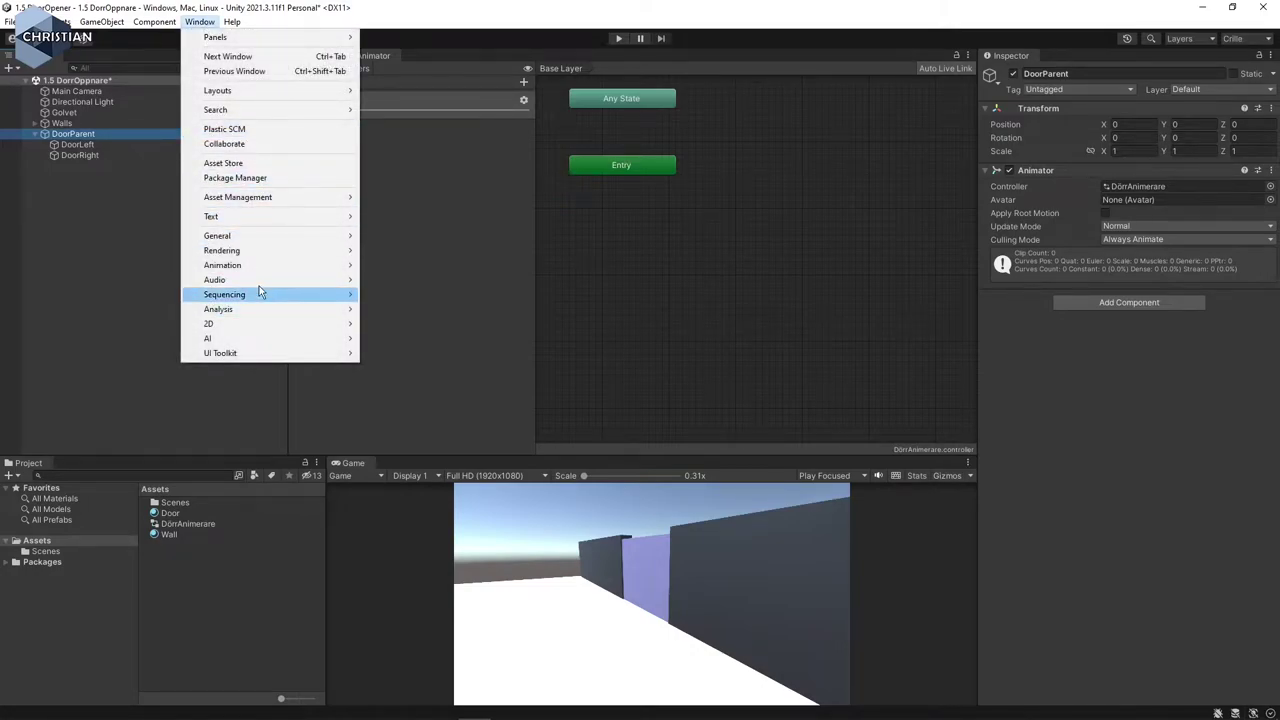
{"action": "mouse_move", "coordinate": [253, 265]}
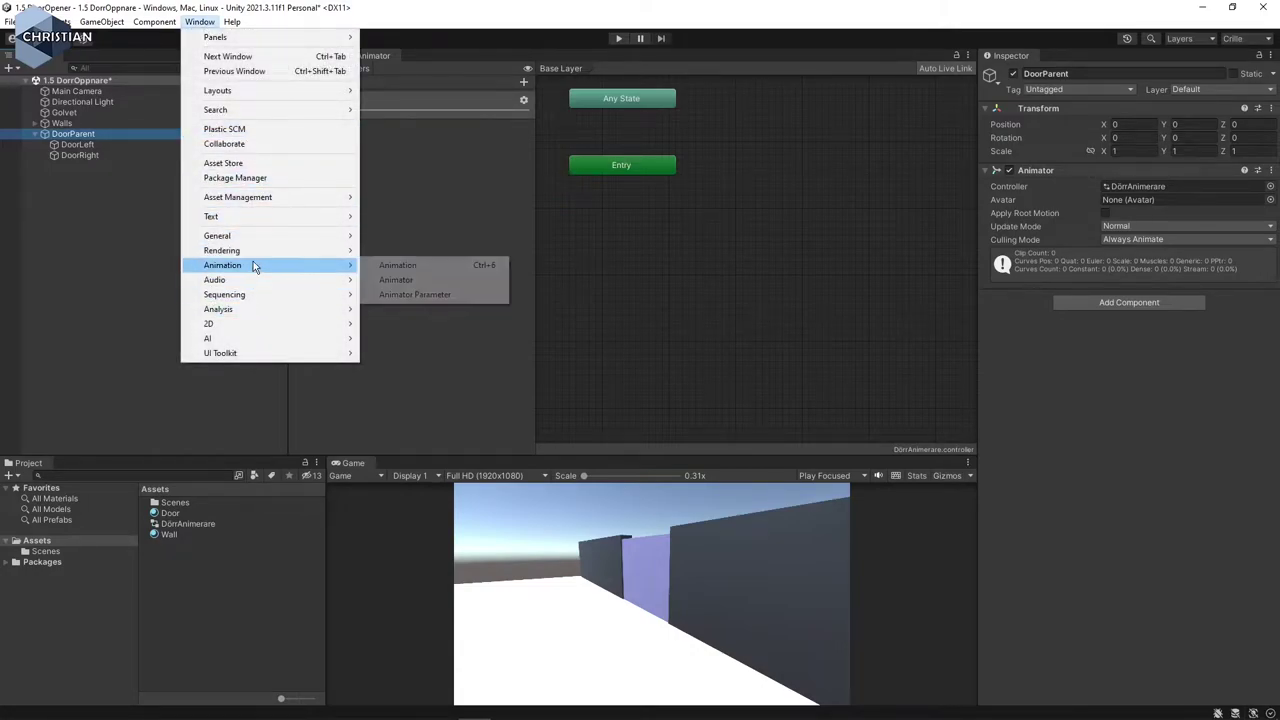
{"action": "left_click", "coordinate": [425, 266]}
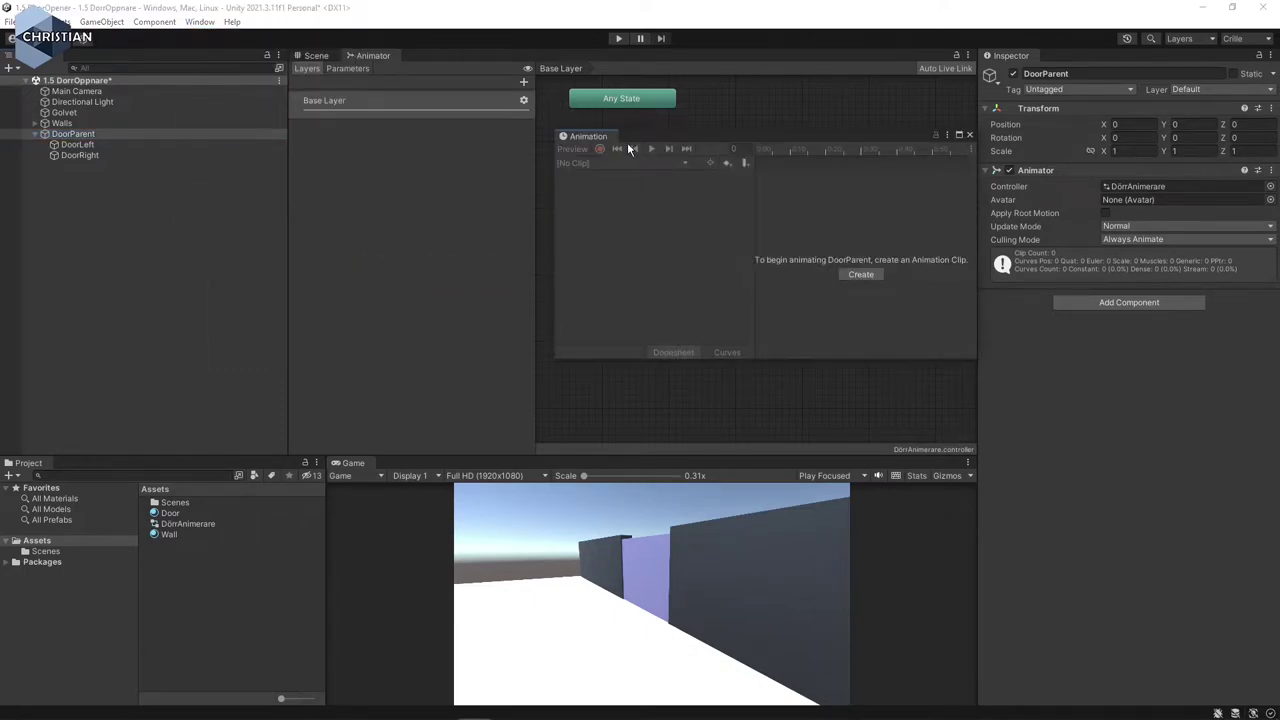
{"action": "left_click_drag", "start_coordinate": [596, 140], "coordinate": [391, 463]}
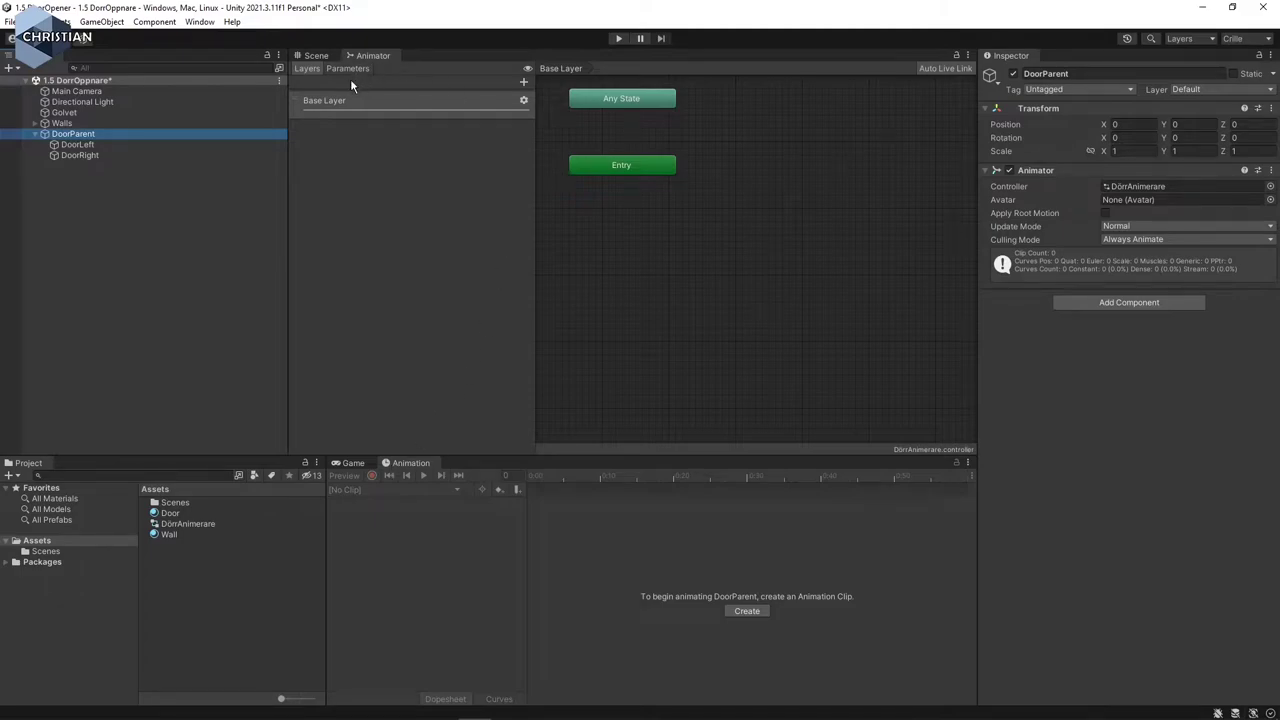
{"action": "left_click", "coordinate": [316, 56]}
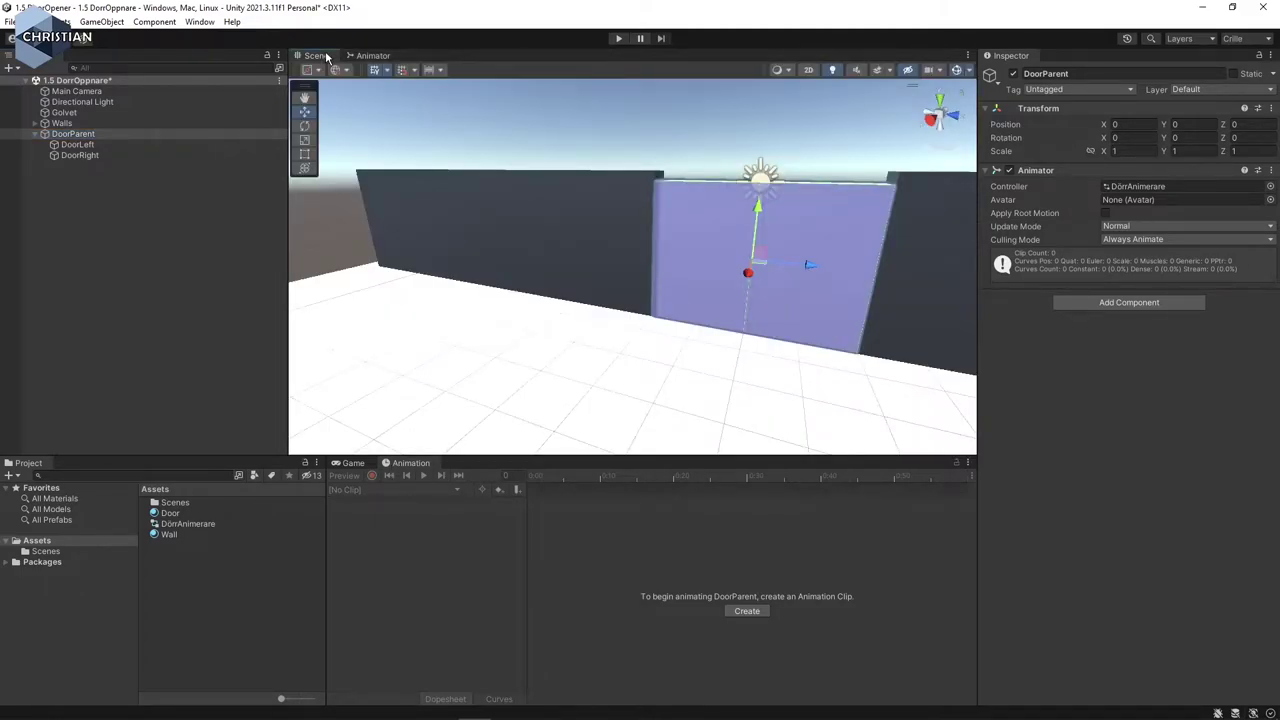
- Start a new animation clip from DoorLeft and create a folder named Animations inside Assets for it
{"action": "left_click", "coordinate": [714, 236]}
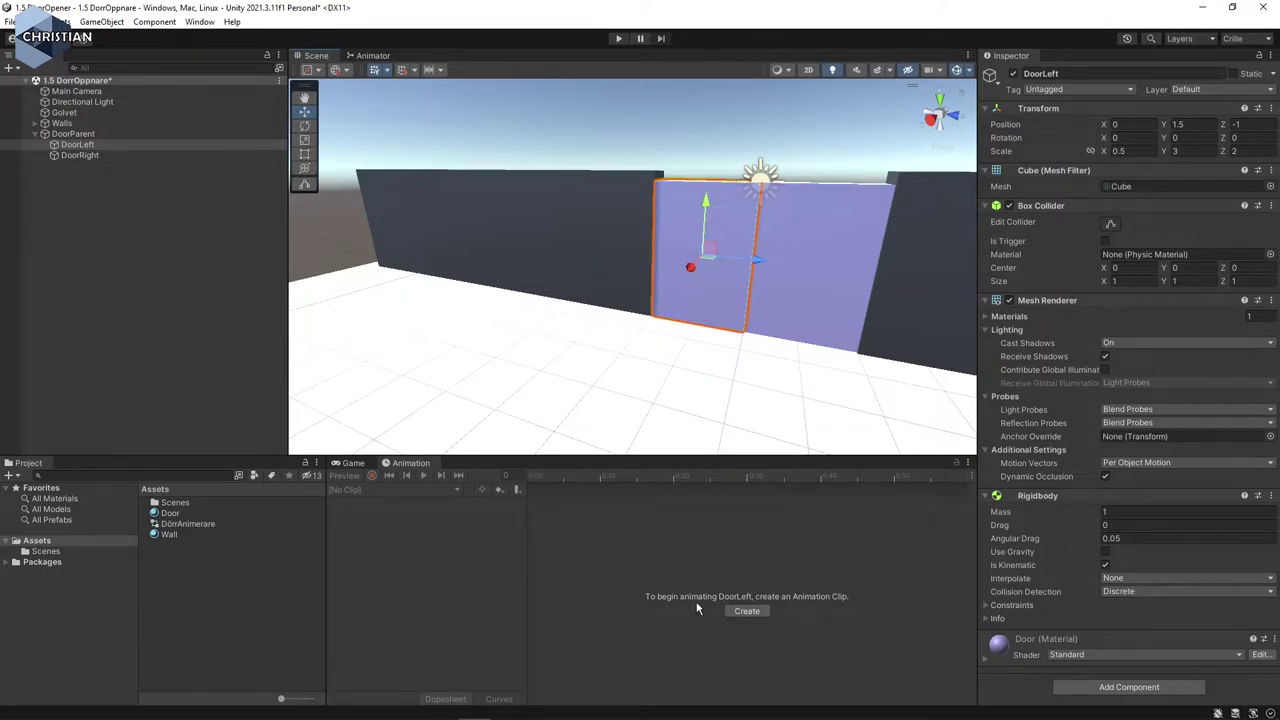
{"action": "left_click", "coordinate": [747, 611]}
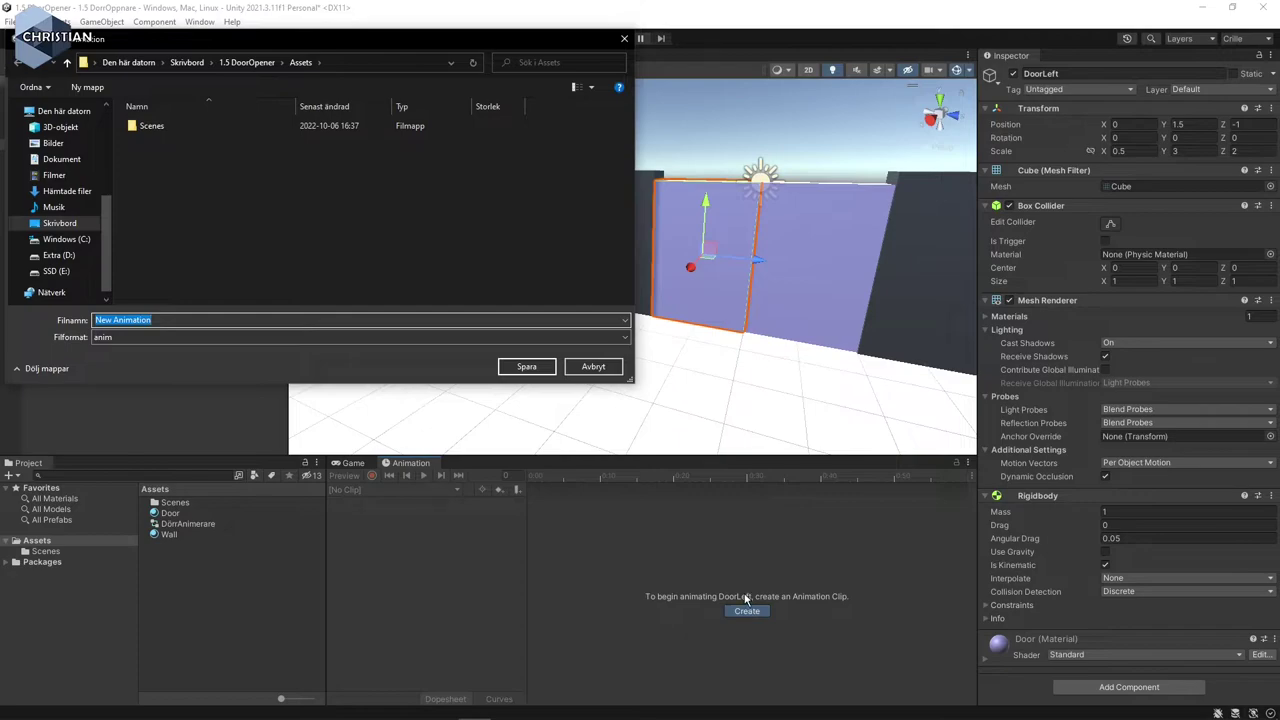
{"action": "right_click", "coordinate": [256, 185]}
{"action": "mouse_move", "coordinate": [308, 365]}
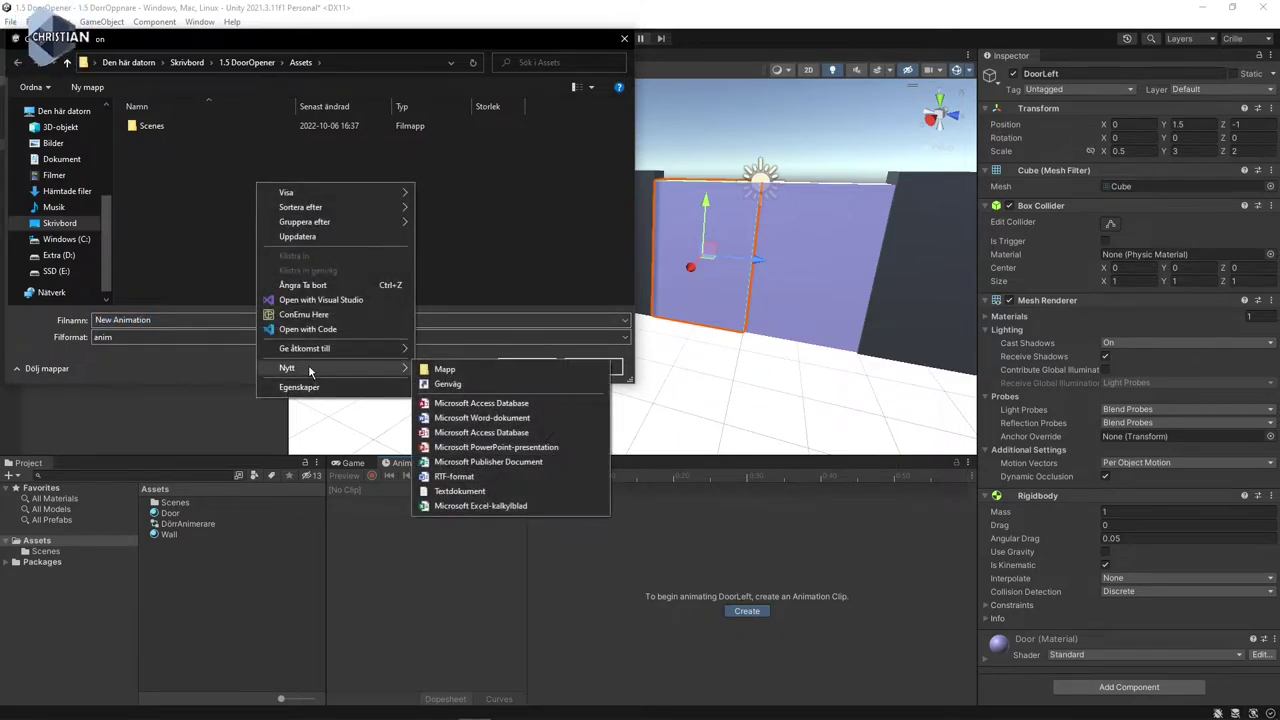
{"action": "left_click", "coordinate": [443, 369]}
{"action": "type", "text": "Animations"}
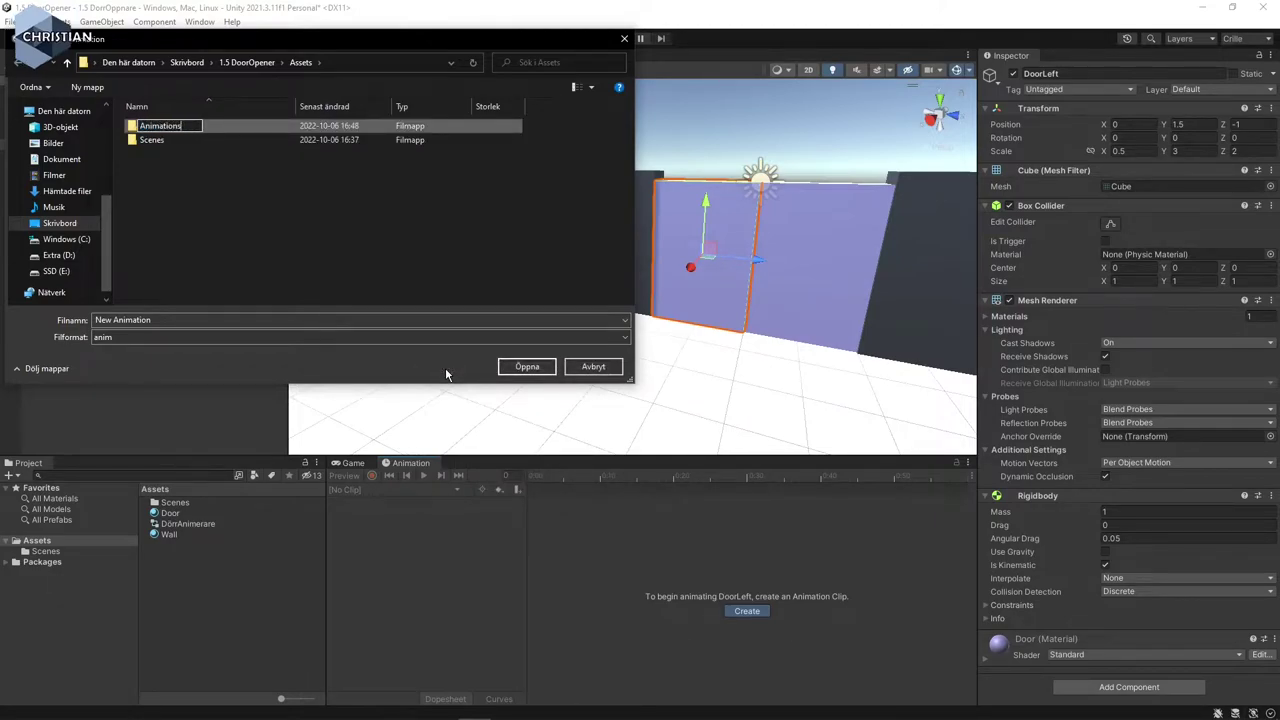
{"action": "key", "text": "Return"}
- Save the new animation clip as DoorIdle in the Animations folder
{"action": "double_click", "coordinate": [145, 126]}
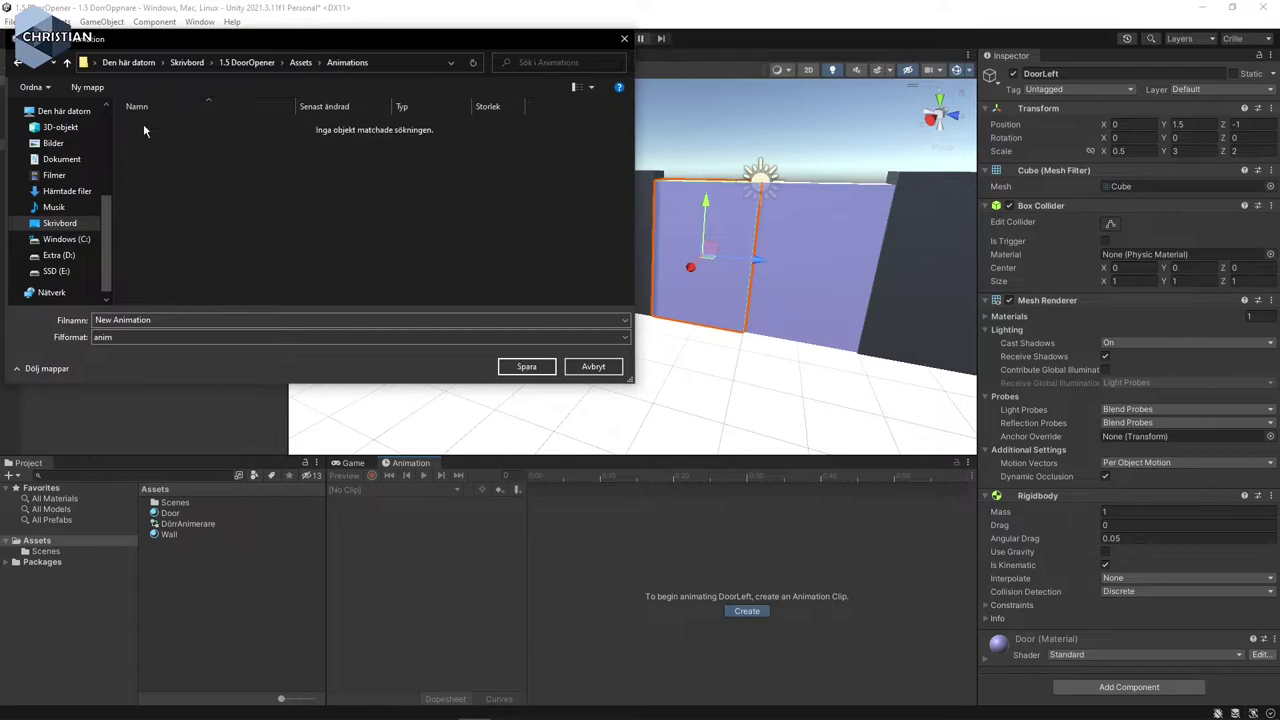
{"action": "left_click", "coordinate": [177, 319]}
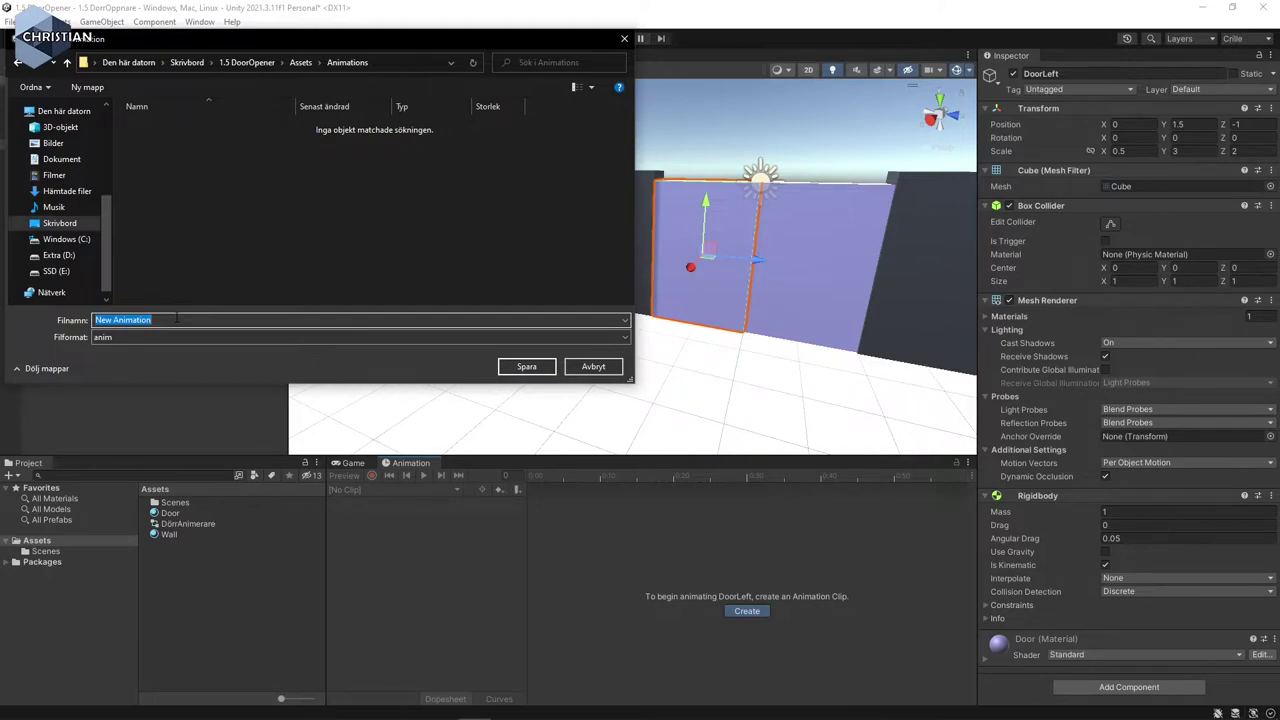
{"action": "type", "text": "DoorIdle"}
{"action": "left_click", "coordinate": [526, 367]}
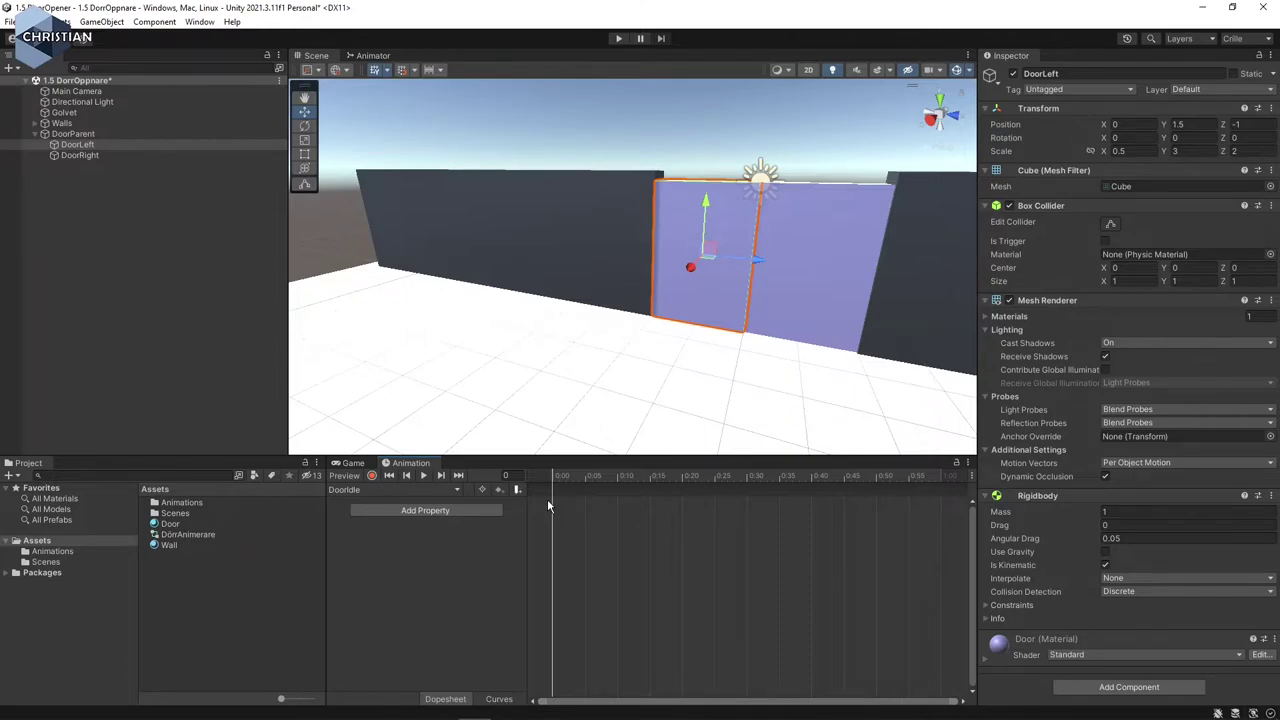
- Create a second animation clip named DoorOpen in the Animations folder
{"action": "left_click", "coordinate": [443, 492]}
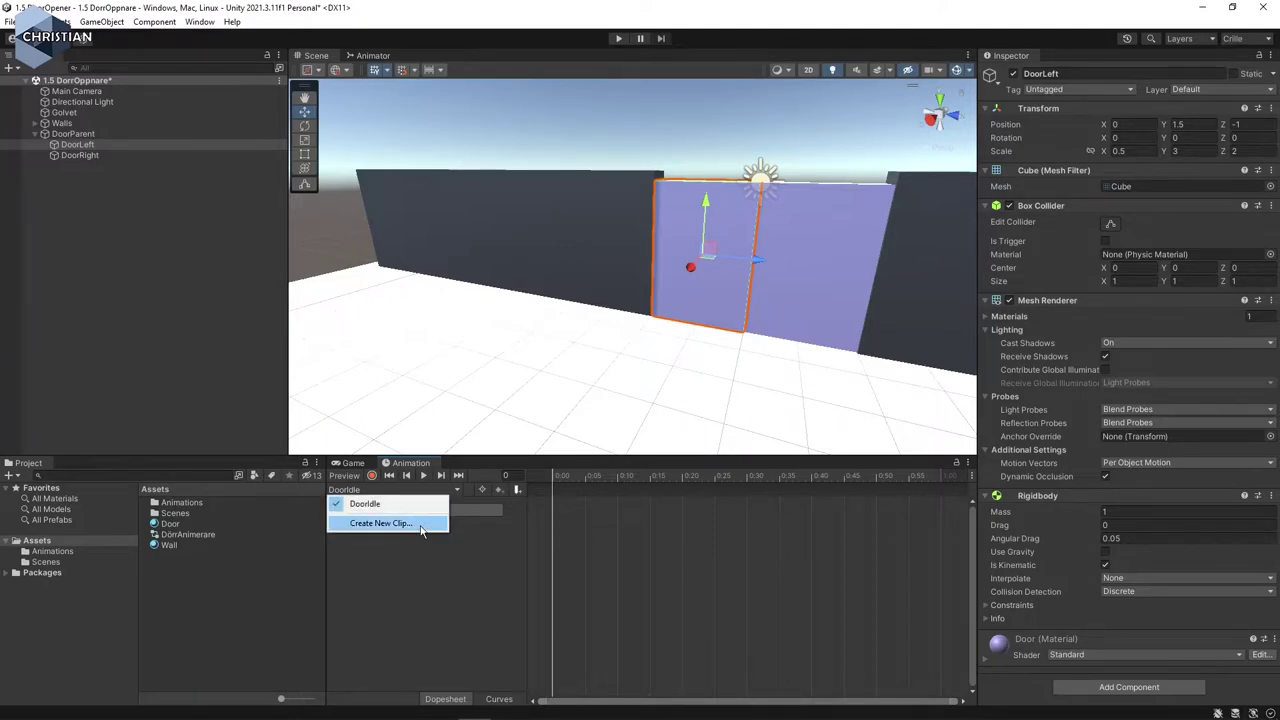
{"action": "left_click", "coordinate": [380, 523]}
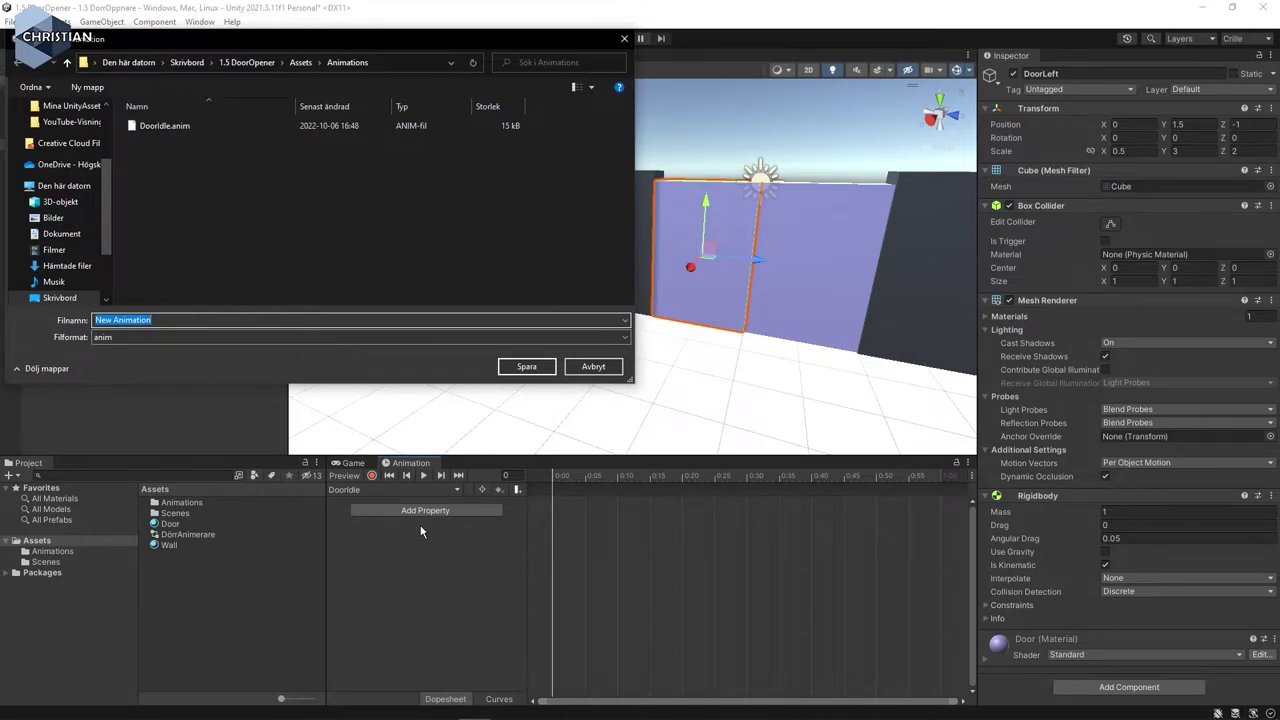
{"action": "type", "text": "Dopo"}
{"action": "key", "text": "BackSpace"}
{"action": "key", "text": "BackSpace"}
{"action": "type", "text": "or"}
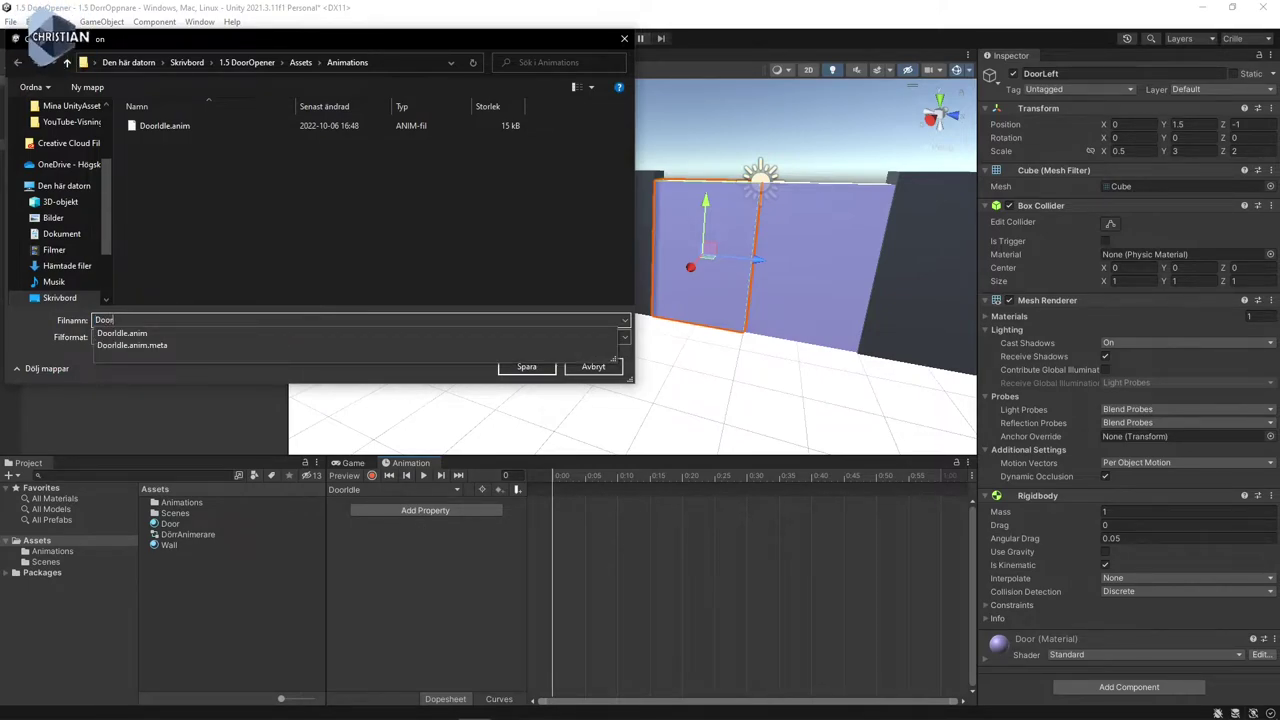
{"action": "type", "text": "Open"}
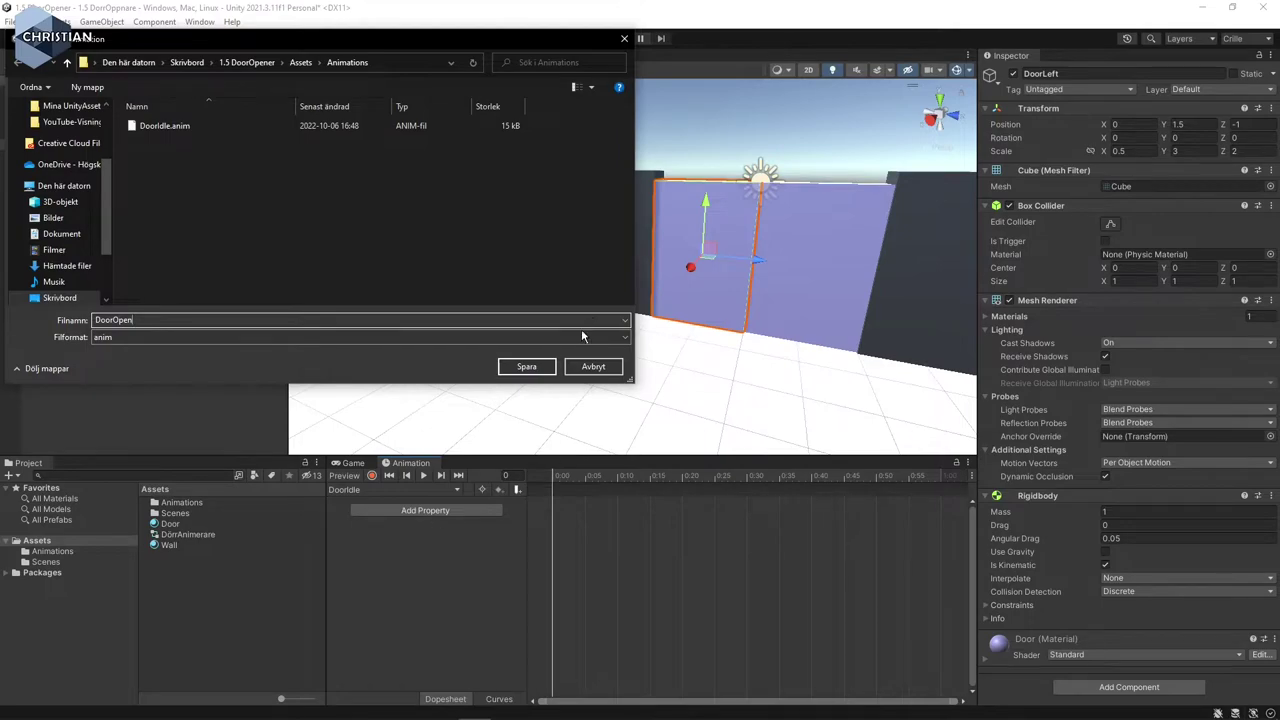
{"action": "left_click", "coordinate": [527, 367]}
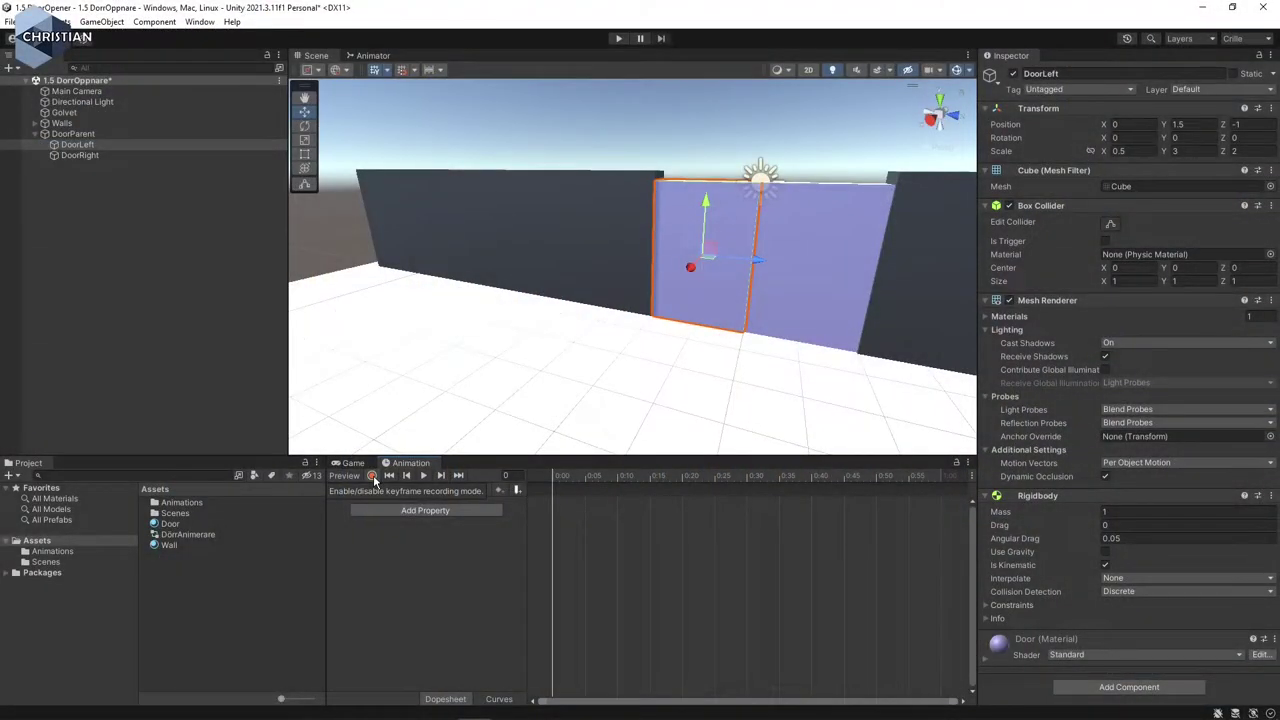
- Start keyframe recording in DoorOpen and key DoorLeft's Z position at -2.9 on frame 60
{"action": "left_click", "coordinate": [372, 476]}
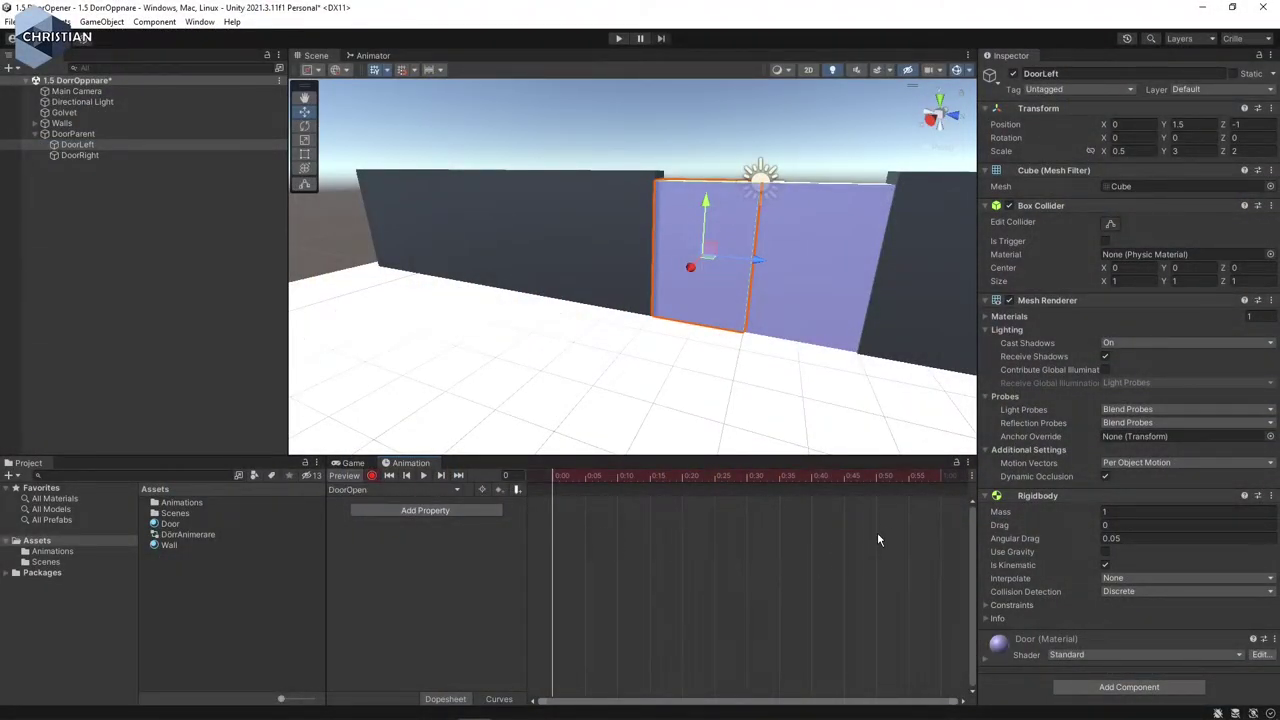
{"action": "left_click", "coordinate": [940, 476]}
{"action": "left_click_drag", "start_coordinate": [758, 262], "coordinate": [670, 252]}
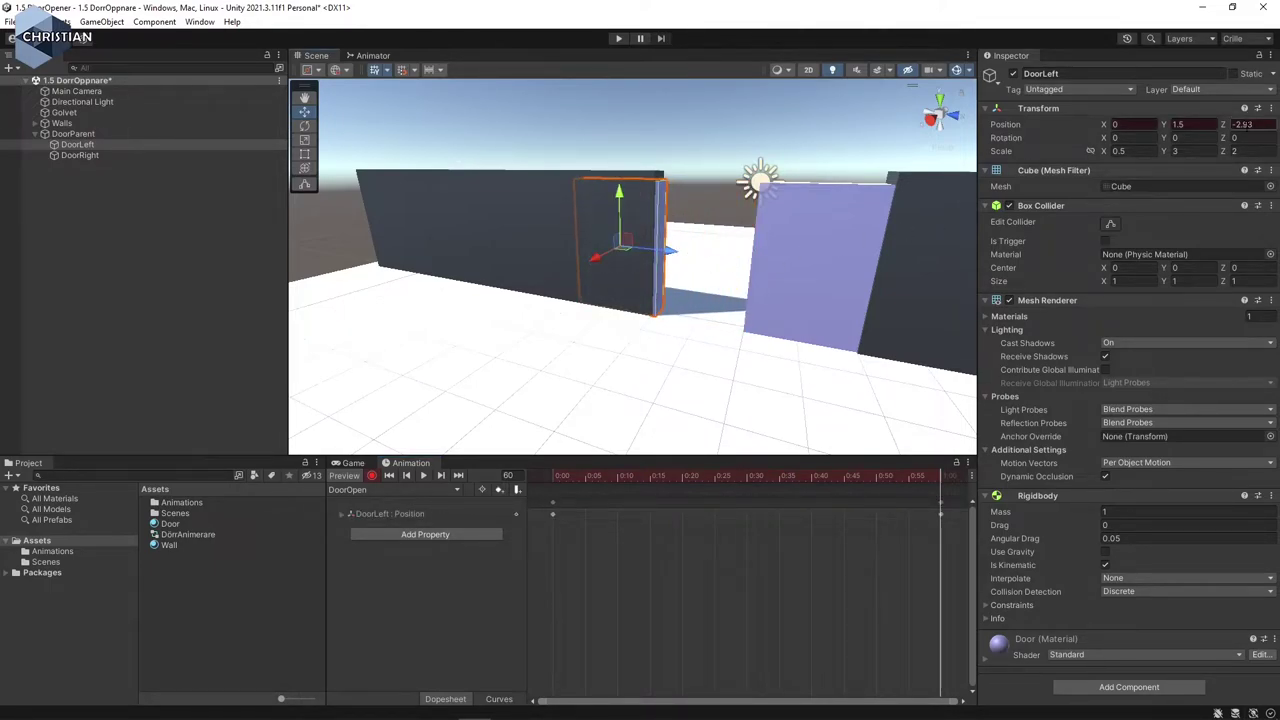
{"action": "left_click", "coordinate": [1249, 124]}
{"action": "type", "text": "-2.9"}
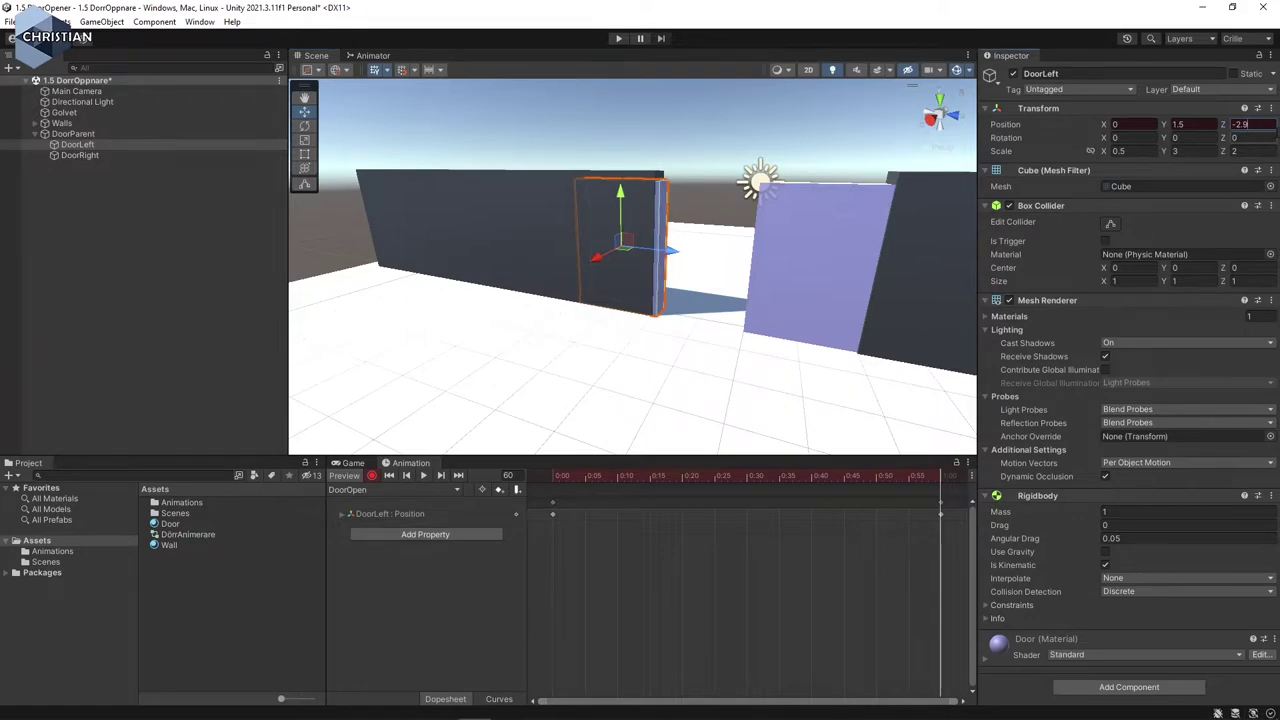
- Key DoorRight's Z position at 2.9 on frame 60 of DoorOpen and stop keyframe recording
{"action": "left_click", "coordinate": [795, 262]}
{"action": "left_click_drag", "start_coordinate": [868, 271], "coordinate": [1018, 264]}
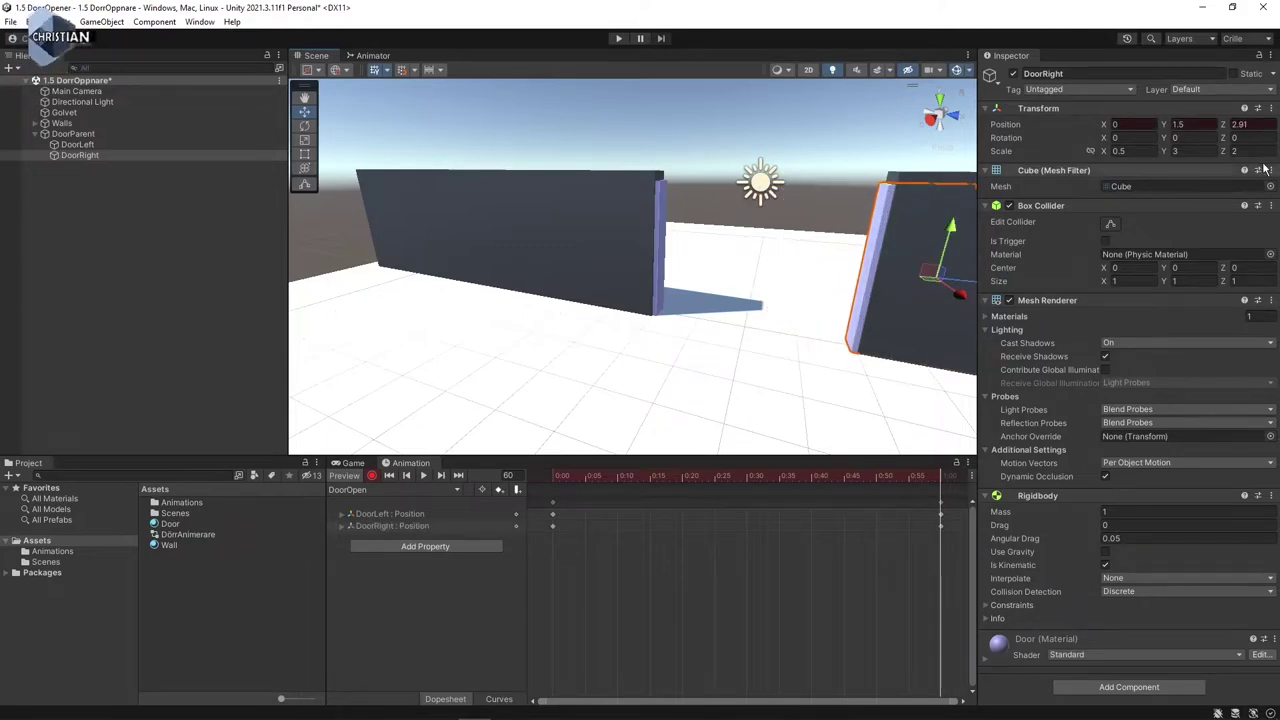
{"action": "left_click", "coordinate": [1245, 124]}
{"action": "type", "text": "2.9"}
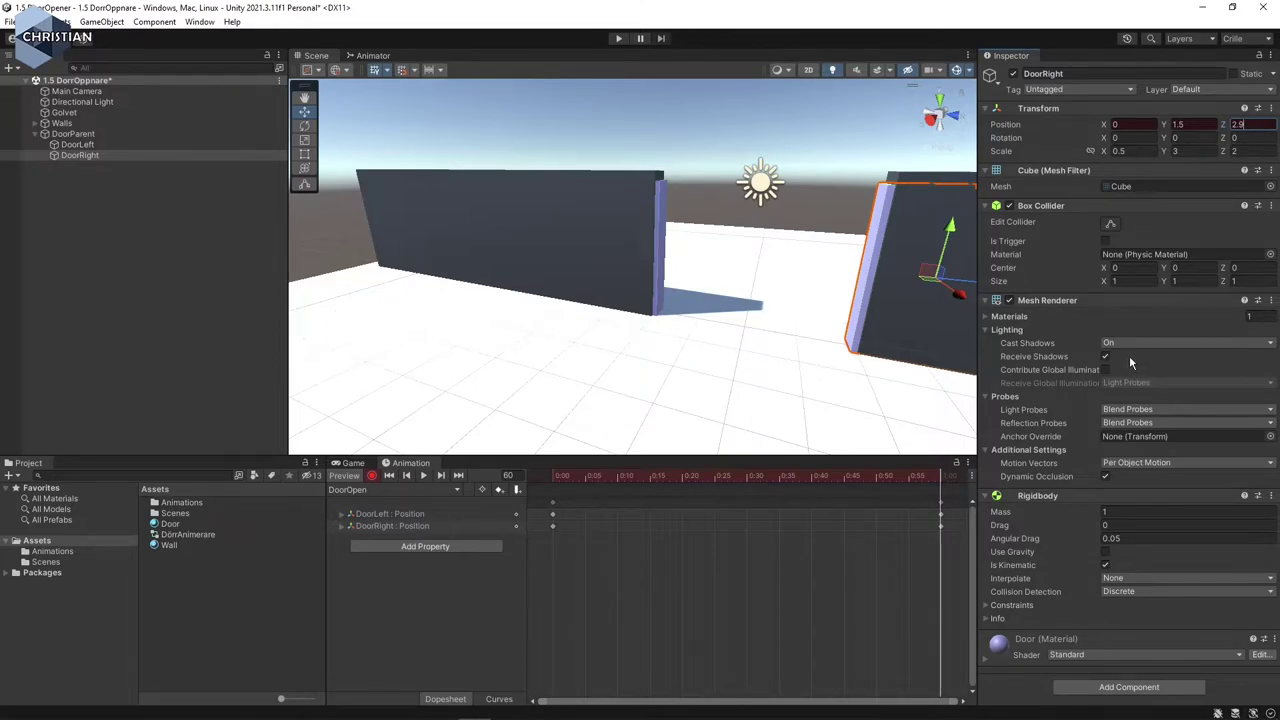
{"action": "left_click", "coordinate": [372, 480]}
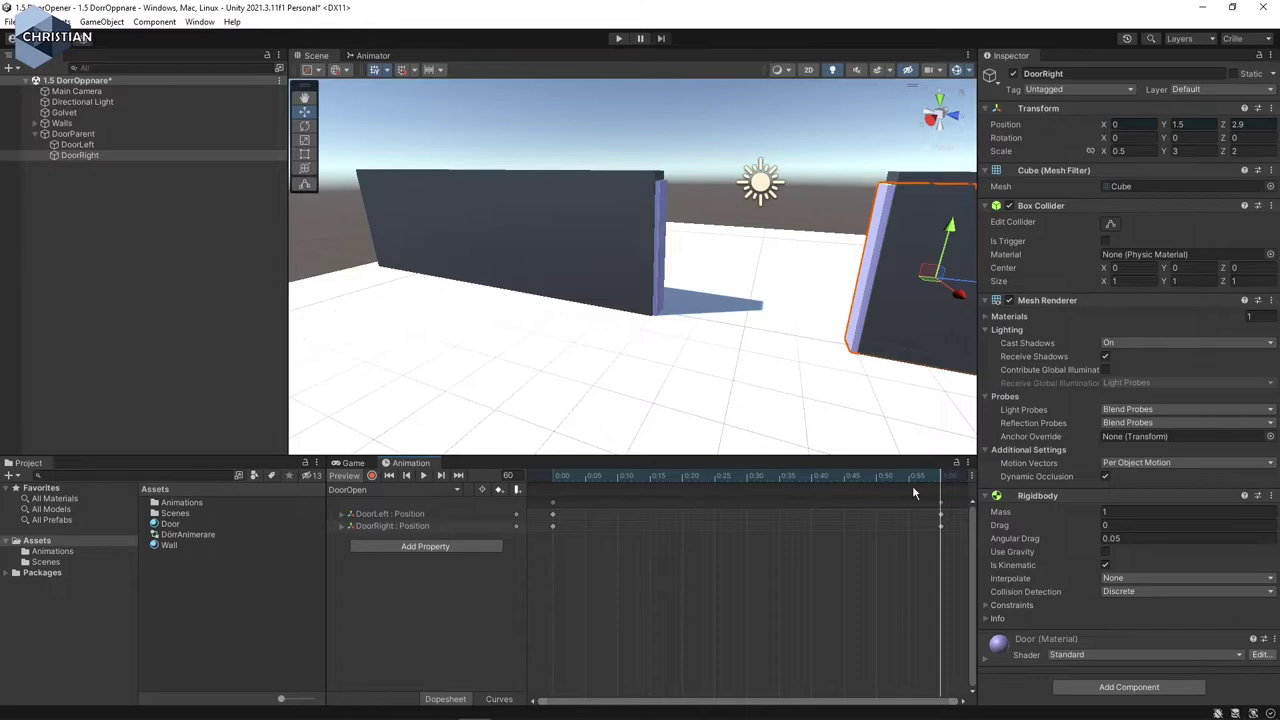
- Scrub through the DoorOpen clip between frames 0 and 60 to check the motion and DoorLeft's position keys
{"action": "left_click_drag", "start_coordinate": [941, 483], "coordinate": [555, 474]}
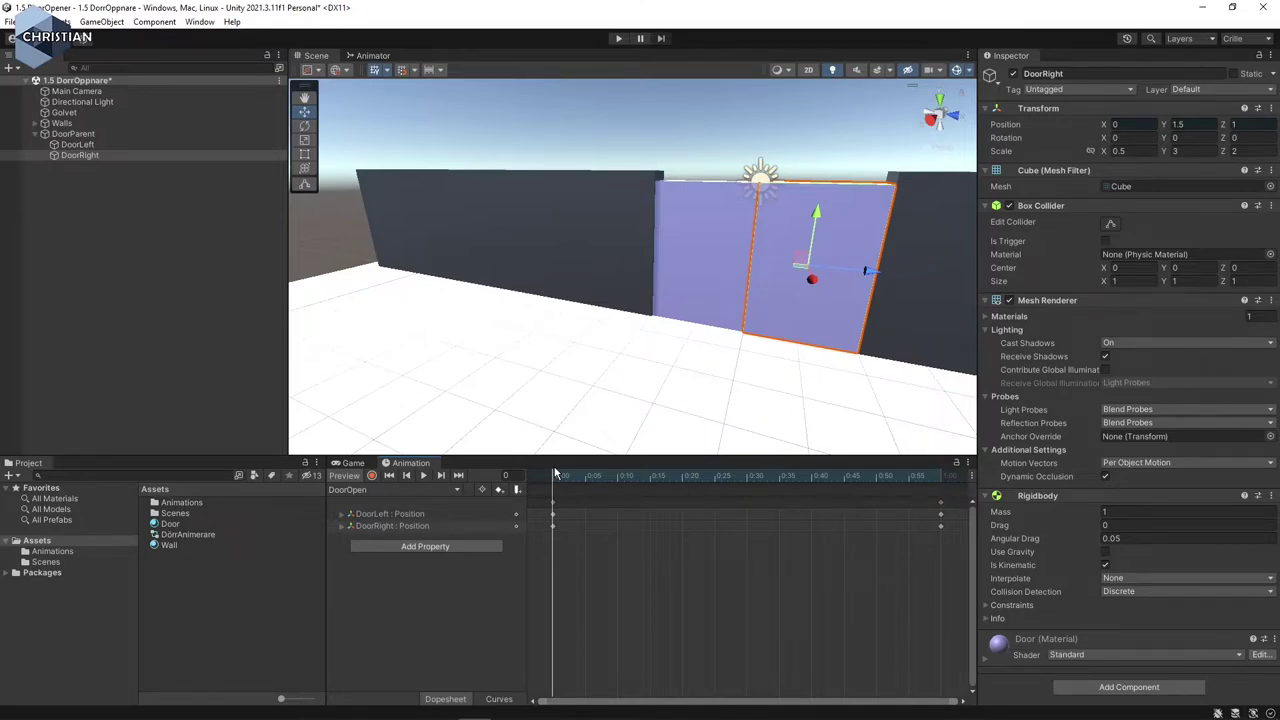
{"action": "left_click_drag", "start_coordinate": [556, 474], "coordinate": [940, 497]}
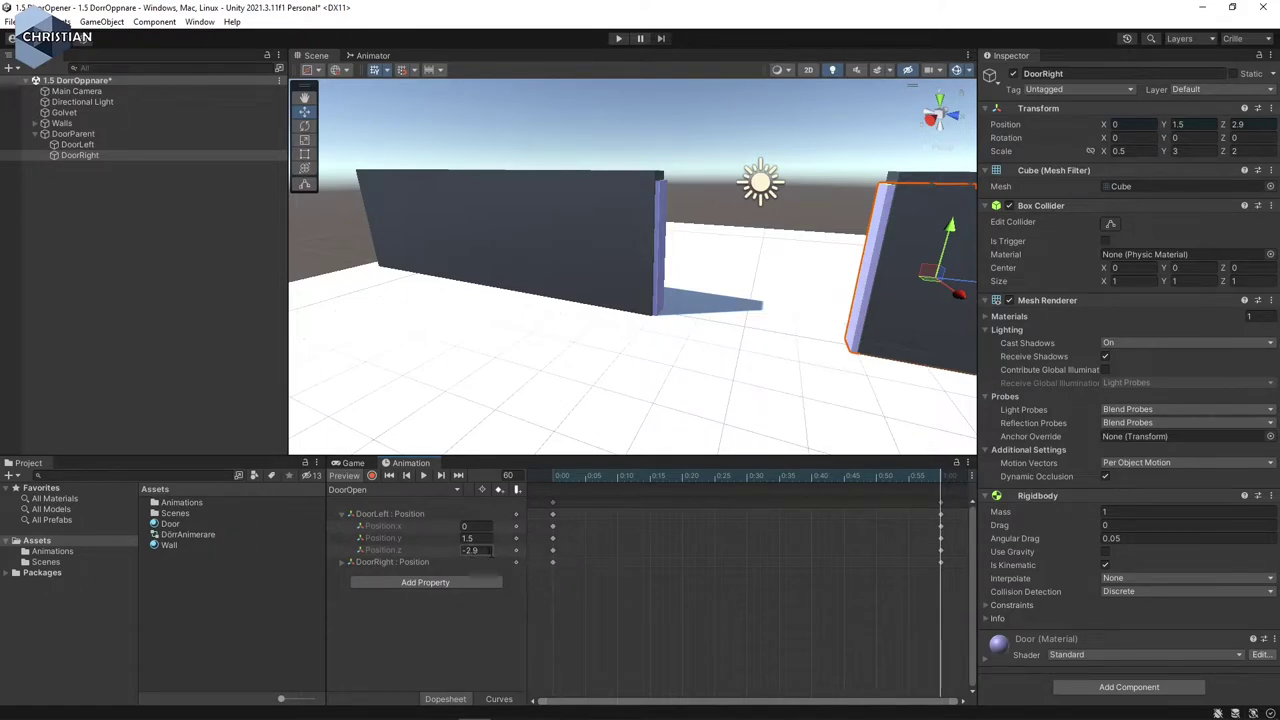
{"action": "mouse_move", "coordinate": [939, 477]}
{"action": "left_mouse_down"}
{"action": "mouse_move", "coordinate": [661, 474]}
{"action": "mouse_move", "coordinate": [941, 490]}
{"action": "left_mouse_up"}
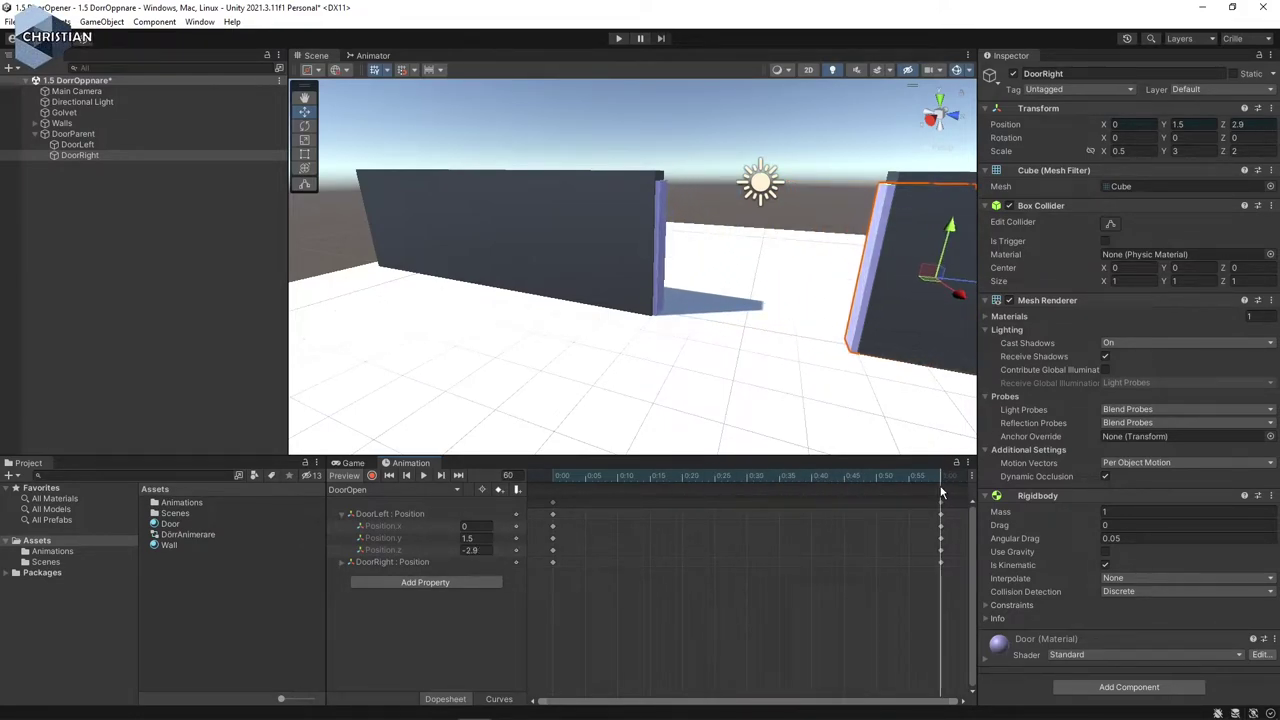
{"action": "left_click", "coordinate": [342, 515]}
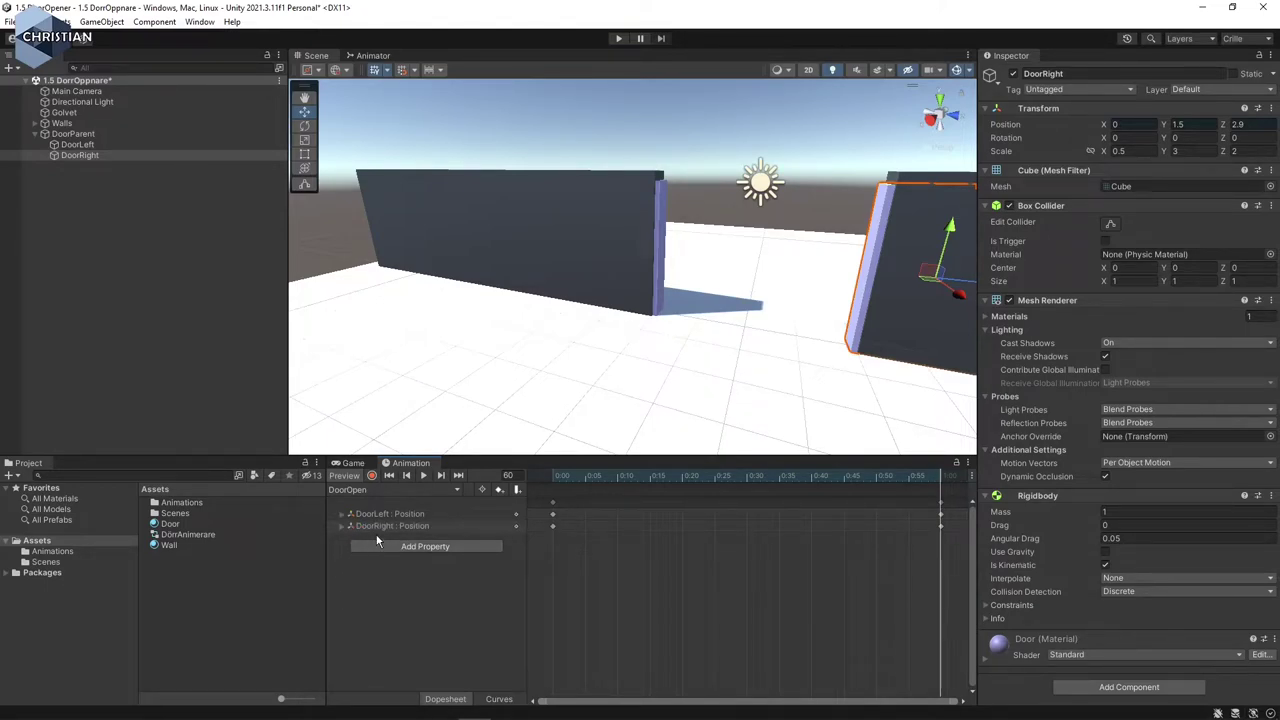
- Create a third animation clip named DoorClose in the Animations folder, with DoorParent as the animated object
{"action": "left_click", "coordinate": [391, 604]}
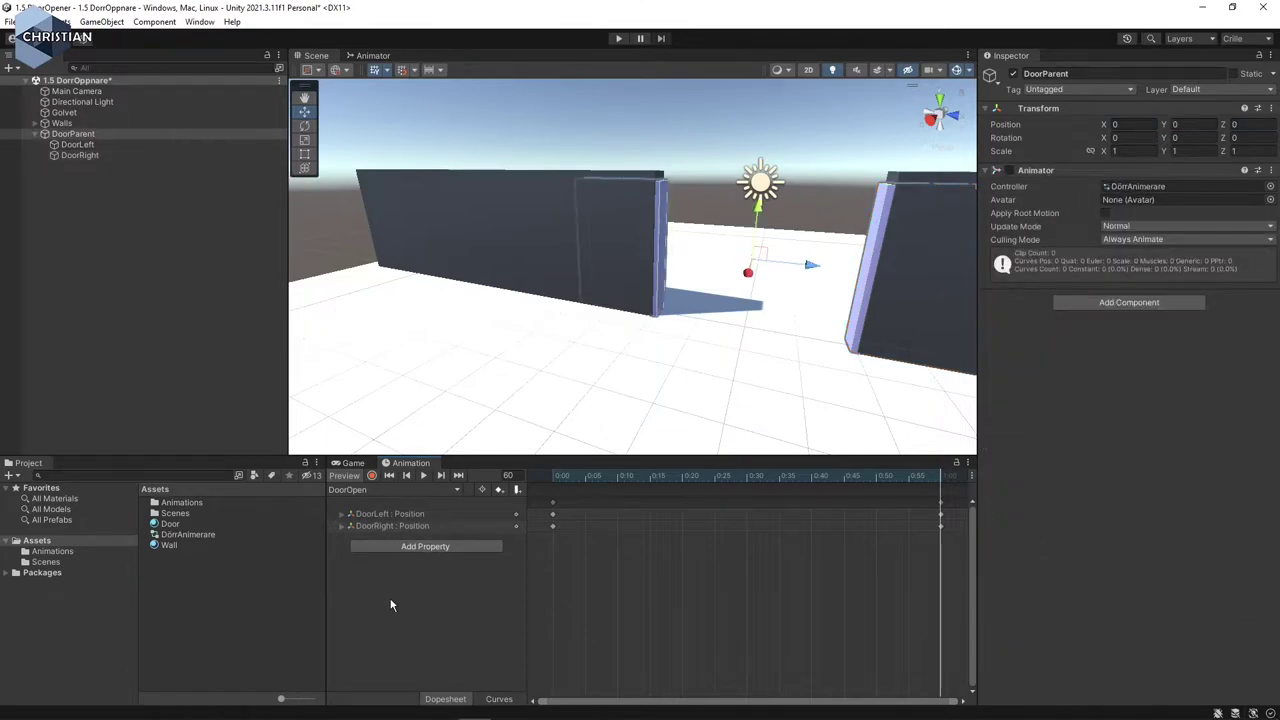
{"action": "left_click", "coordinate": [455, 490]}
{"action": "left_click", "coordinate": [400, 537]}
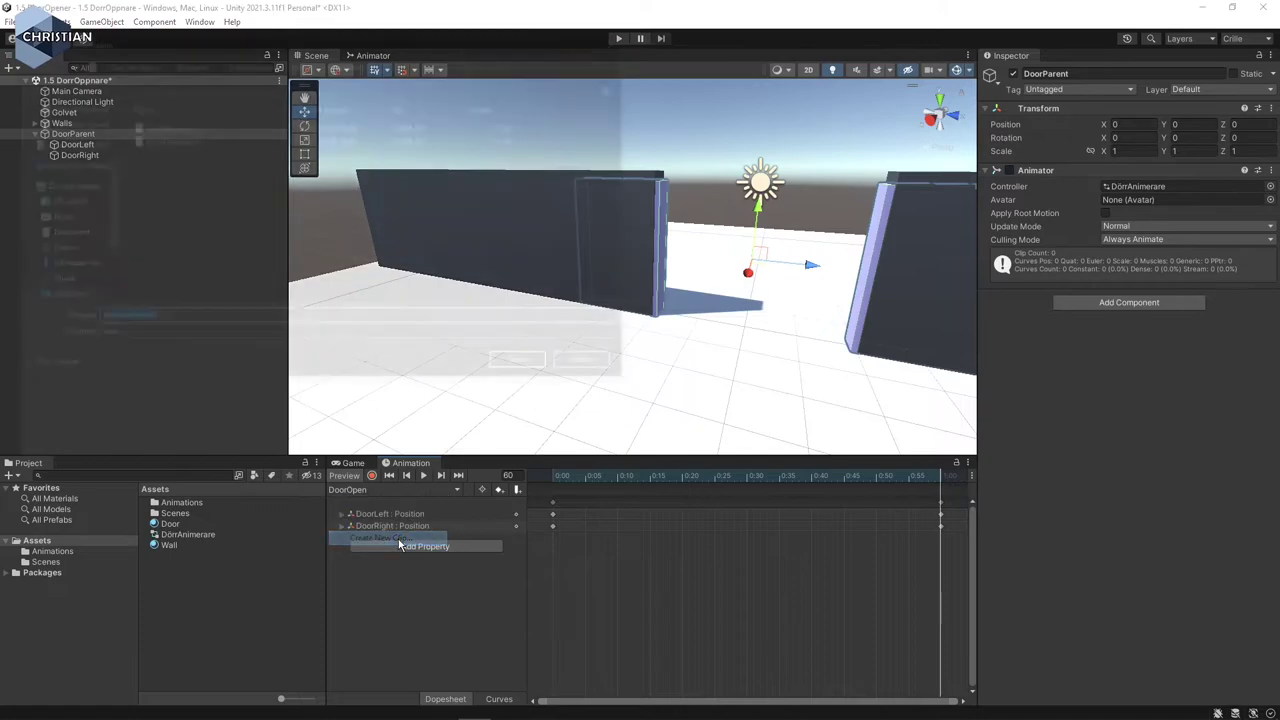
{"action": "type", "text": "Do"}
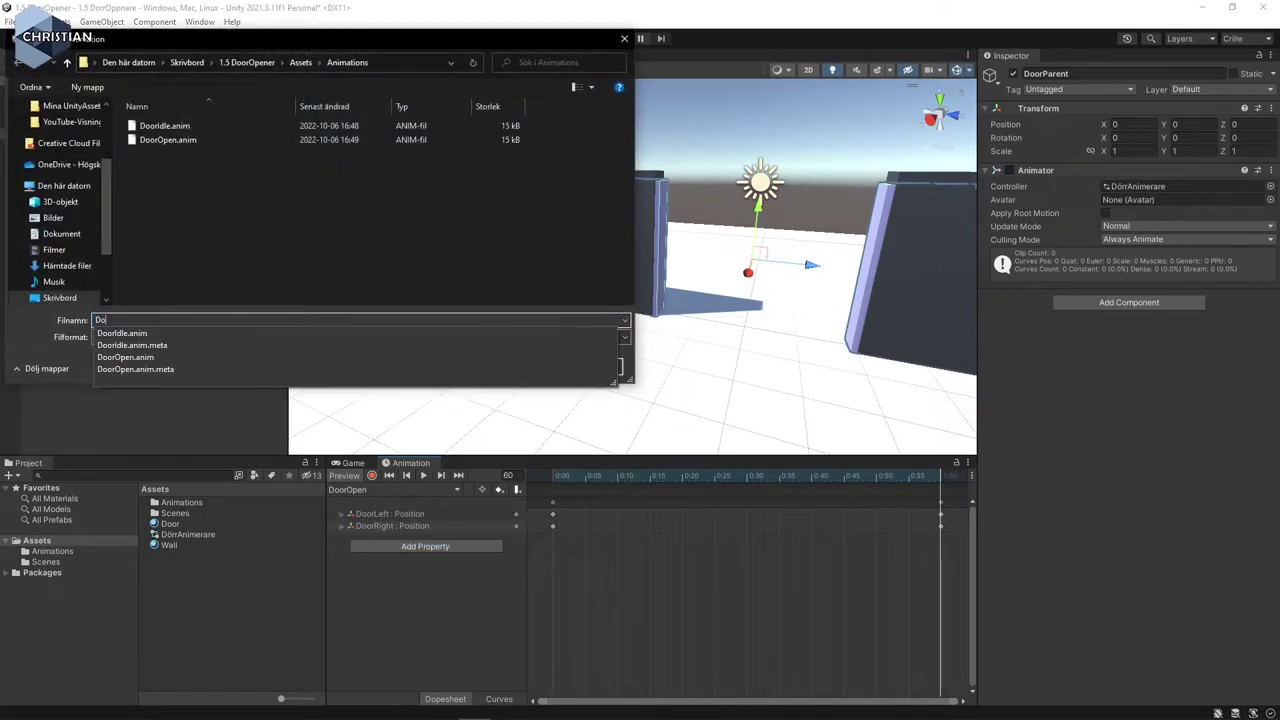
{"action": "type", "text": "orClose"}
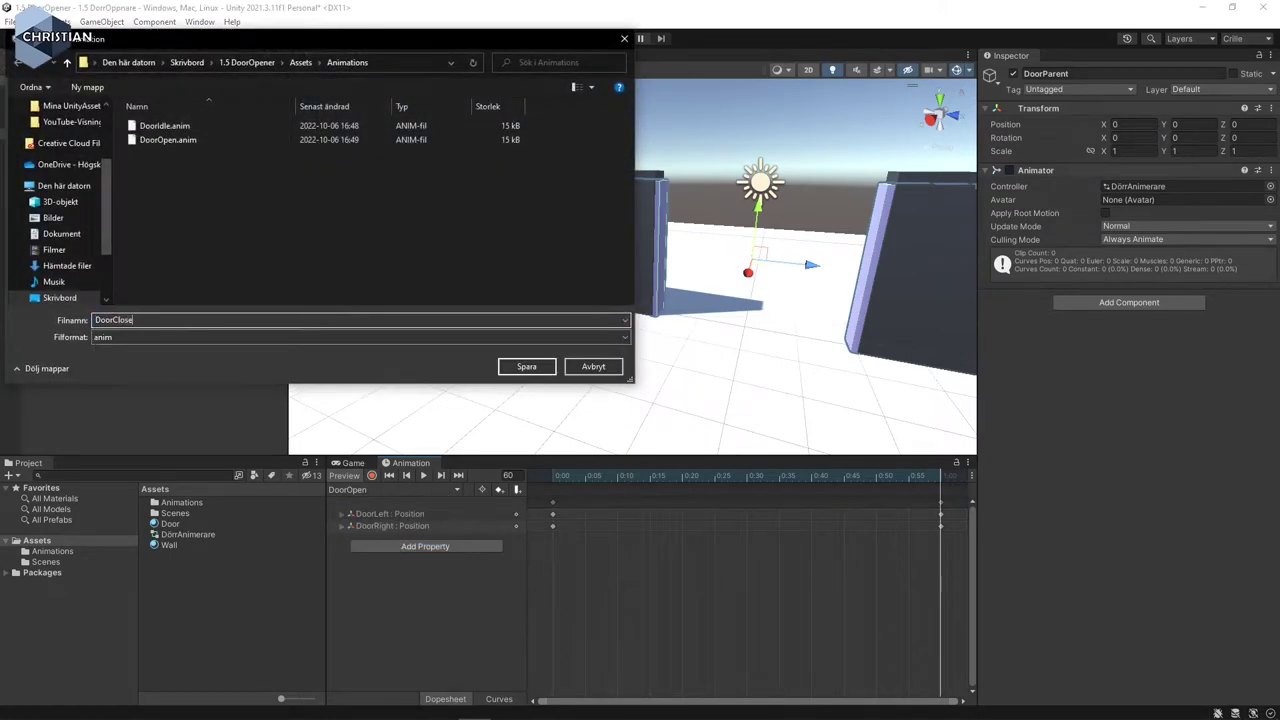
{"action": "left_click", "coordinate": [527, 366]}
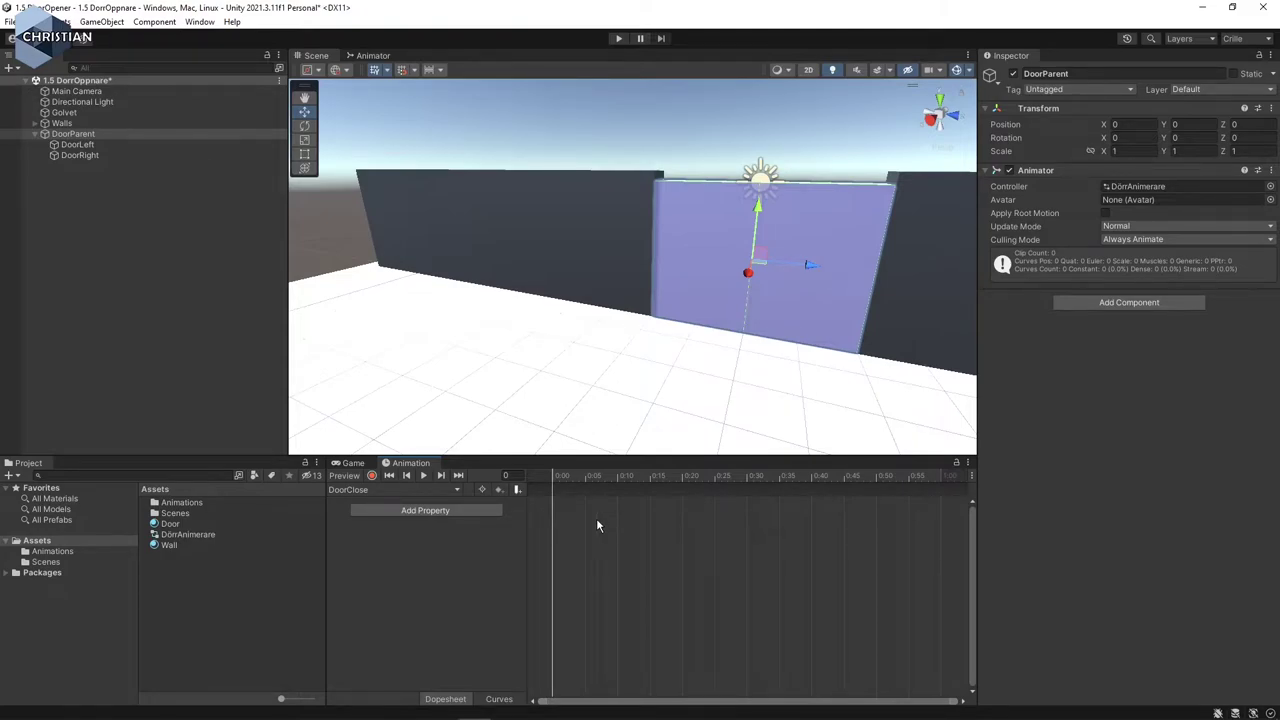
- Start keyframe recording in DoorClose and key DoorRight's Z position at 2.9 on frame 0
{"action": "left_click", "coordinate": [372, 476]}
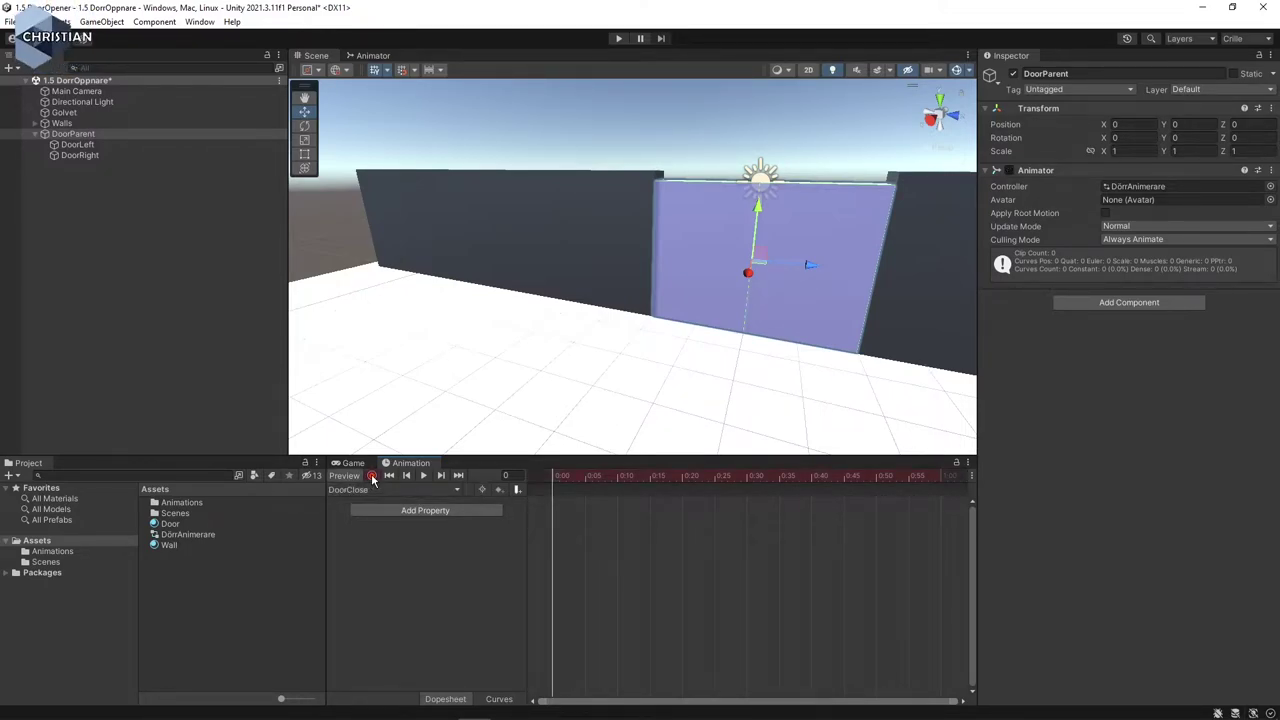
{"action": "left_click", "coordinate": [941, 473]}
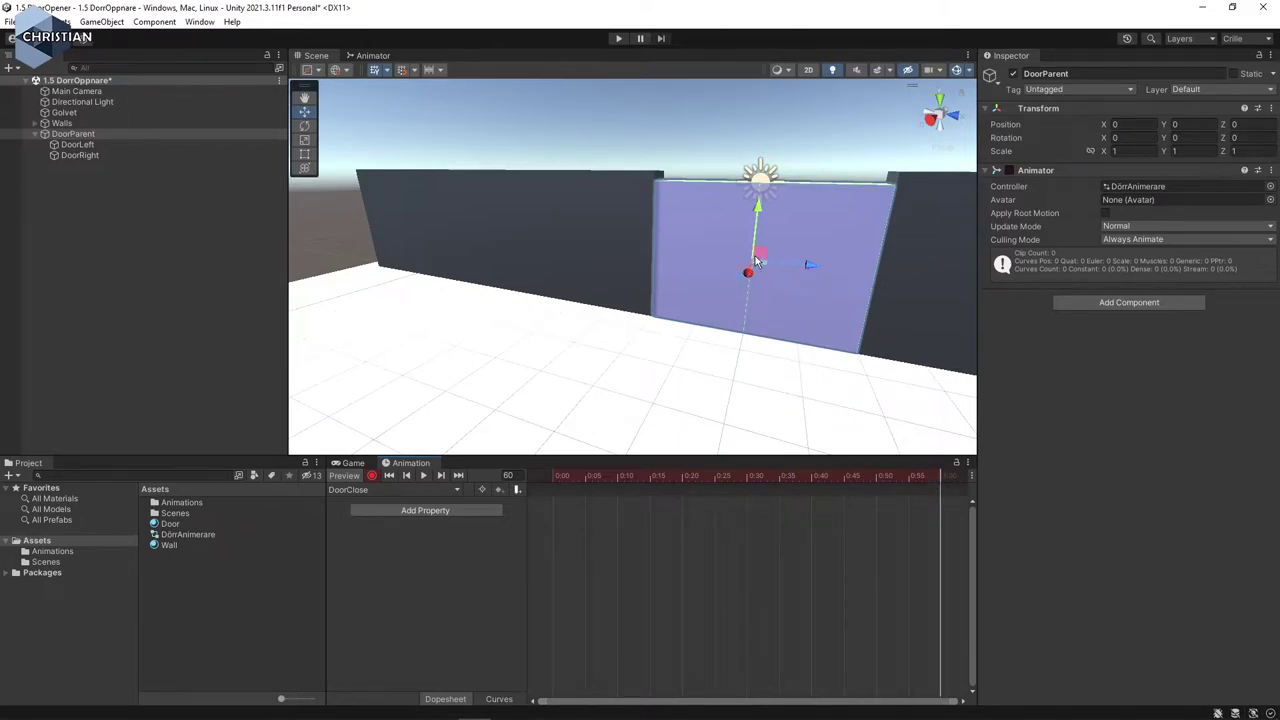
{"action": "left_click", "coordinate": [555, 479]}
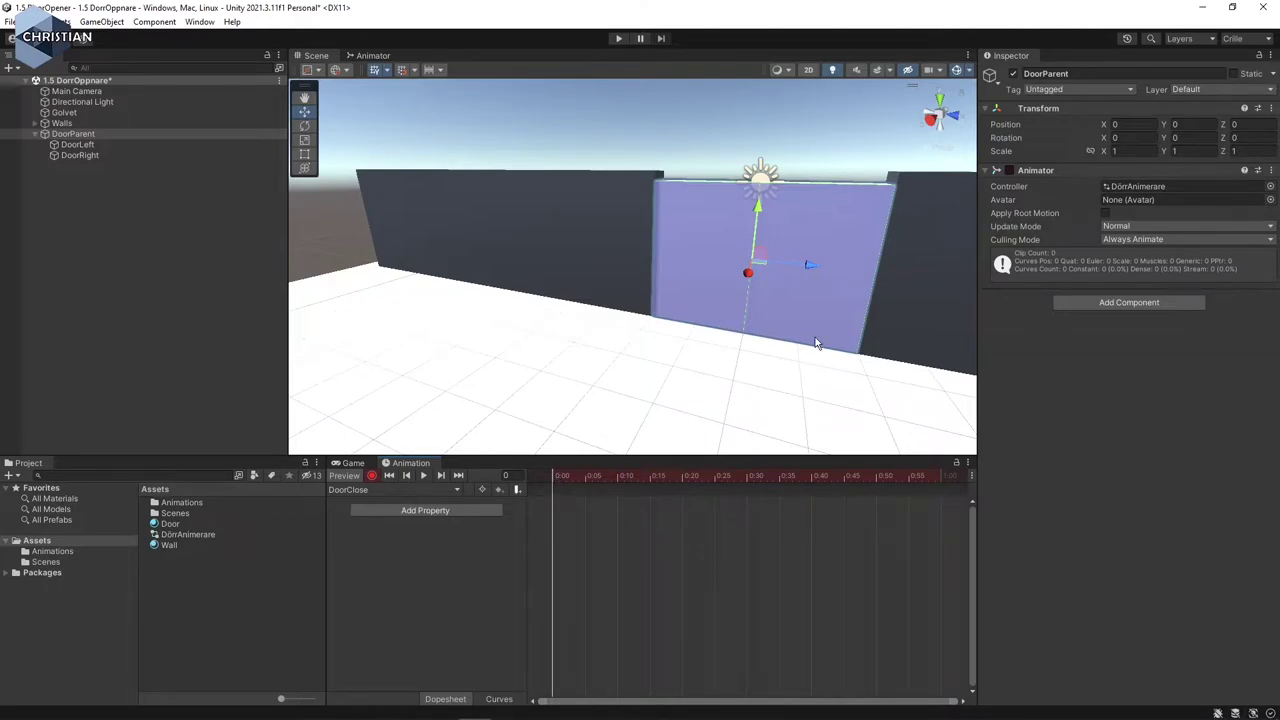
{"action": "left_click", "coordinate": [825, 308]}
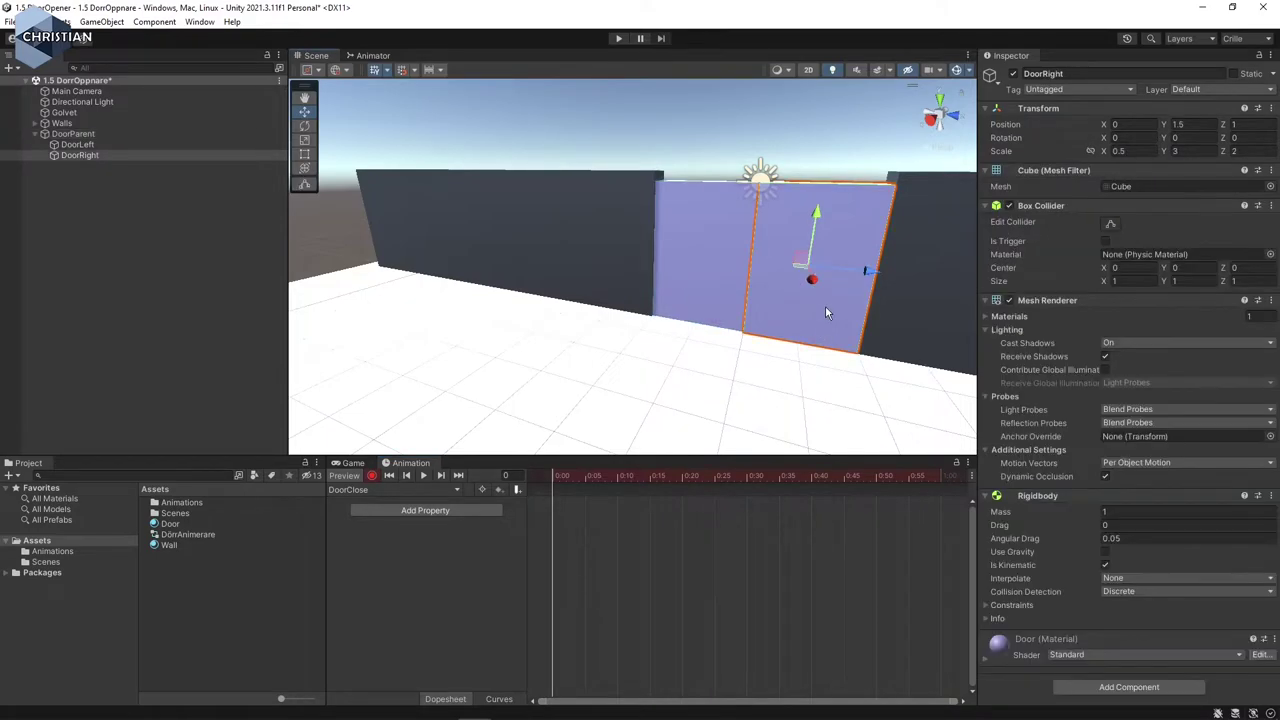
{"action": "left_click_drag", "start_coordinate": [866, 270], "coordinate": [1015, 273]}
{"action": "left_click", "coordinate": [1227, 126]}
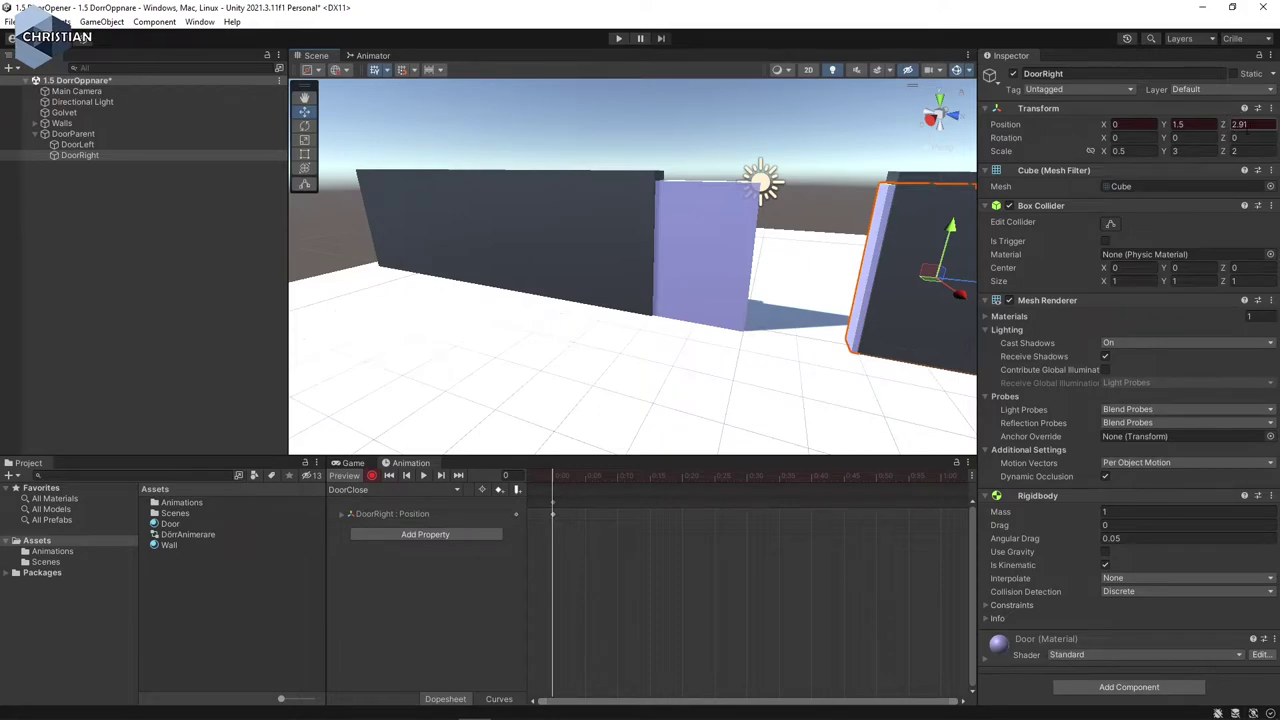
{"action": "type", "text": "2.9"}
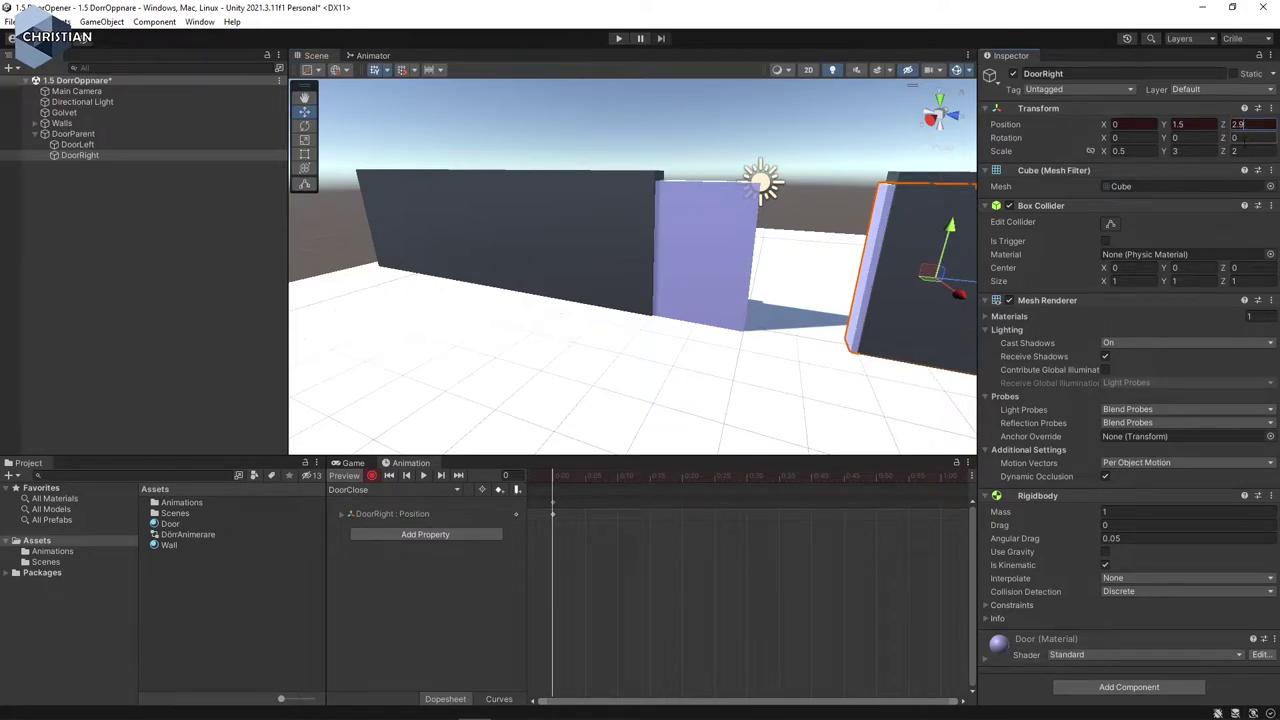
- Key DoorLeft's Z position at -2.9 on frame 0 of DoorClose
{"action": "left_click", "coordinate": [728, 258]}
{"action": "left_click_drag", "start_coordinate": [760, 262], "coordinate": [668, 254]}
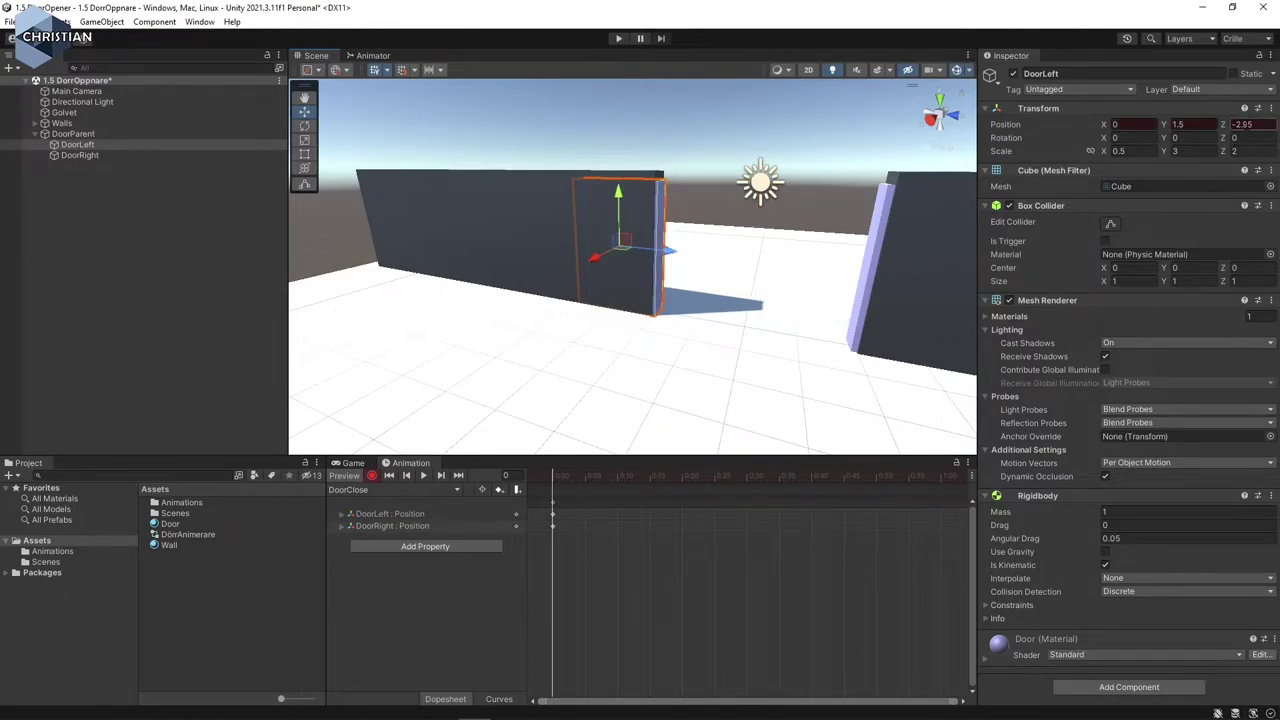
{"action": "key", "text": "BackSpace"}
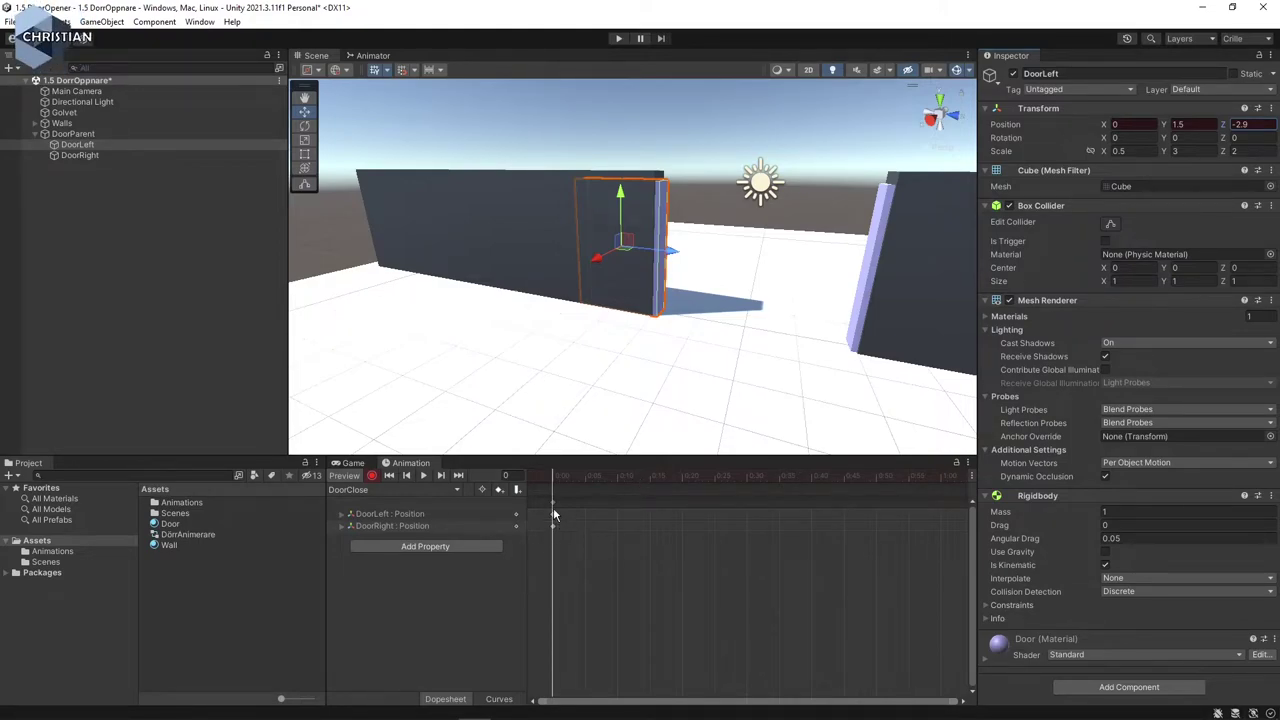
- On frame 60 of DoorClose, slide DoorLeft back to about Z -0.98 and key DoorRight's Z position at 1
{"action": "left_click", "coordinate": [942, 476]}
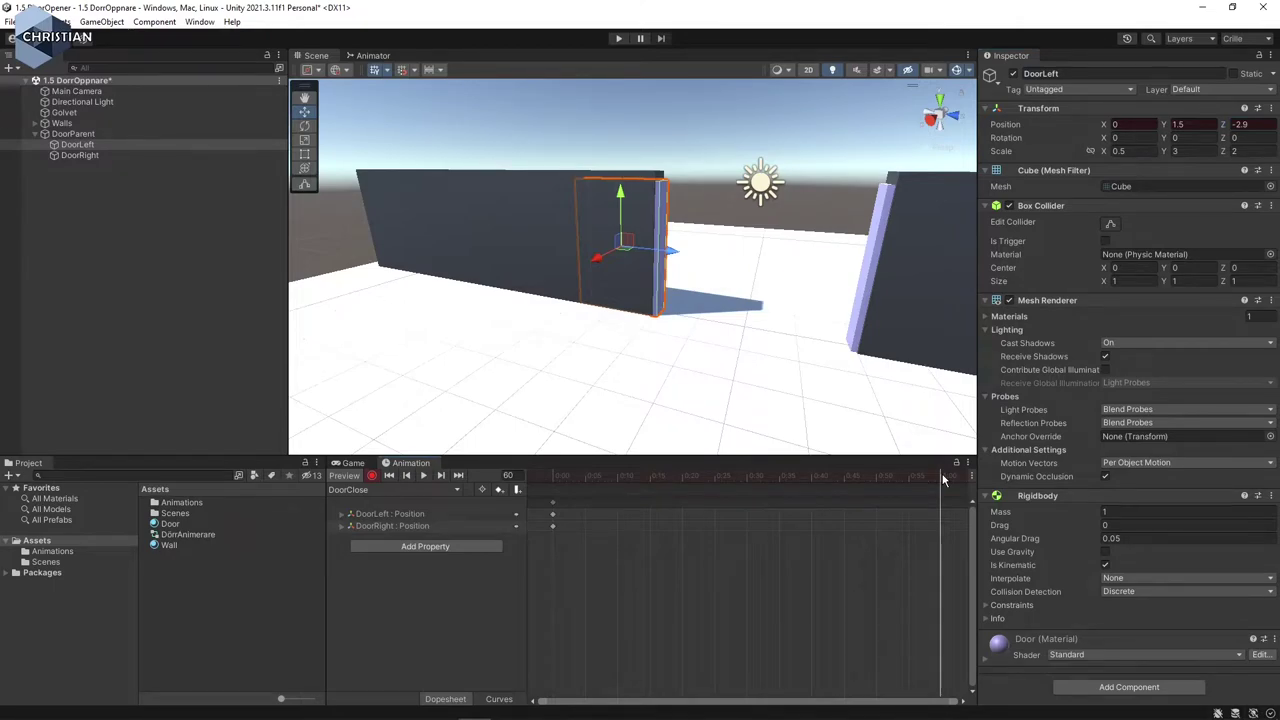
{"action": "left_click_drag", "start_coordinate": [670, 251], "coordinate": [762, 272]}
{"action": "left_click", "coordinate": [872, 281]}
{"action": "left_click_drag", "start_coordinate": [974, 289], "coordinate": [847, 269]}
{"action": "double_click", "coordinate": [1240, 124]}
{"action": "type", "text": "1"}
{"action": "key", "text": "Return"}
- Key DoorLeft's Z position at -1 on frame 60 of DoorClose and stop keyframe recording
{"action": "left_click", "coordinate": [720, 265]}
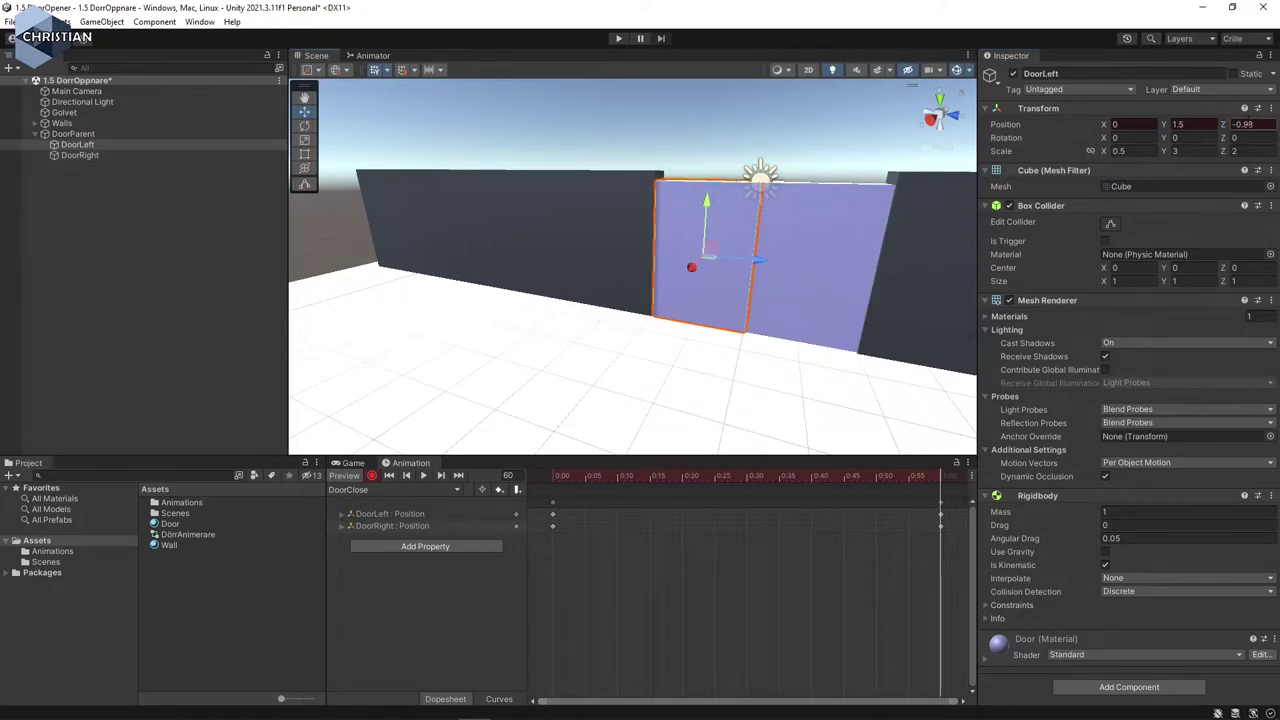
{"action": "double_click", "coordinate": [1243, 124]}
{"action": "type", "text": "-1"}
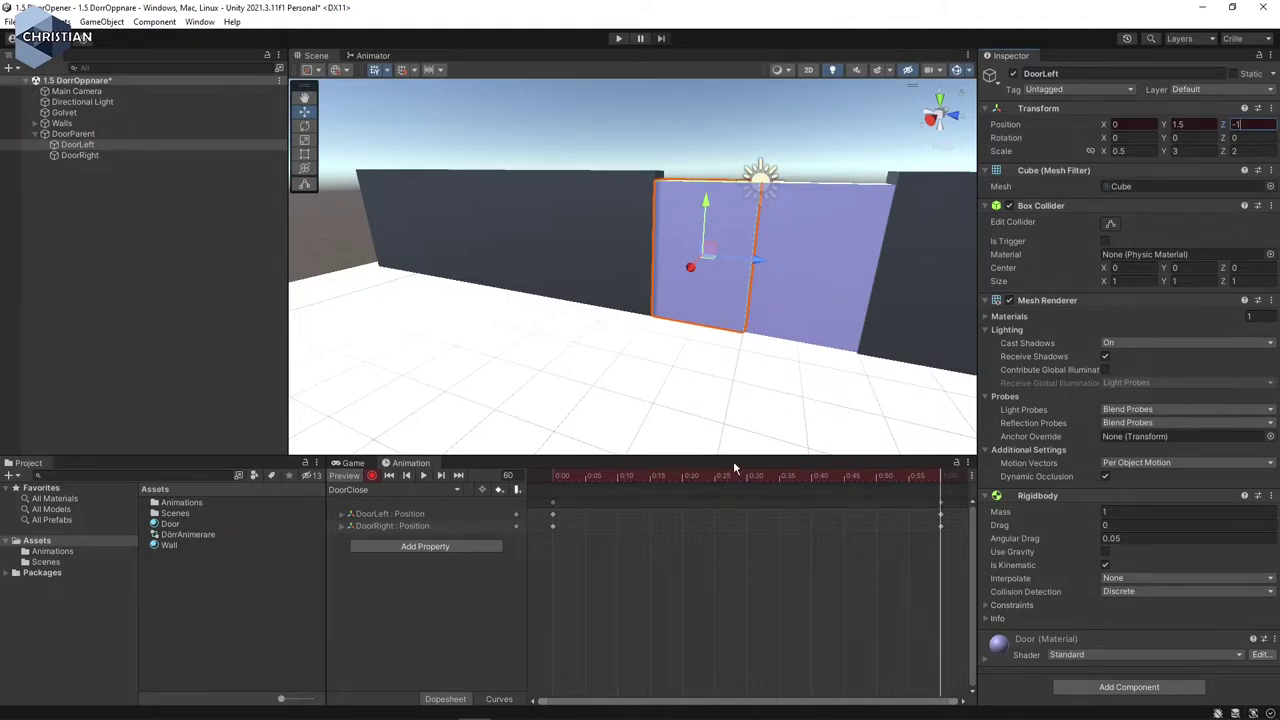
{"action": "left_click", "coordinate": [371, 476]}
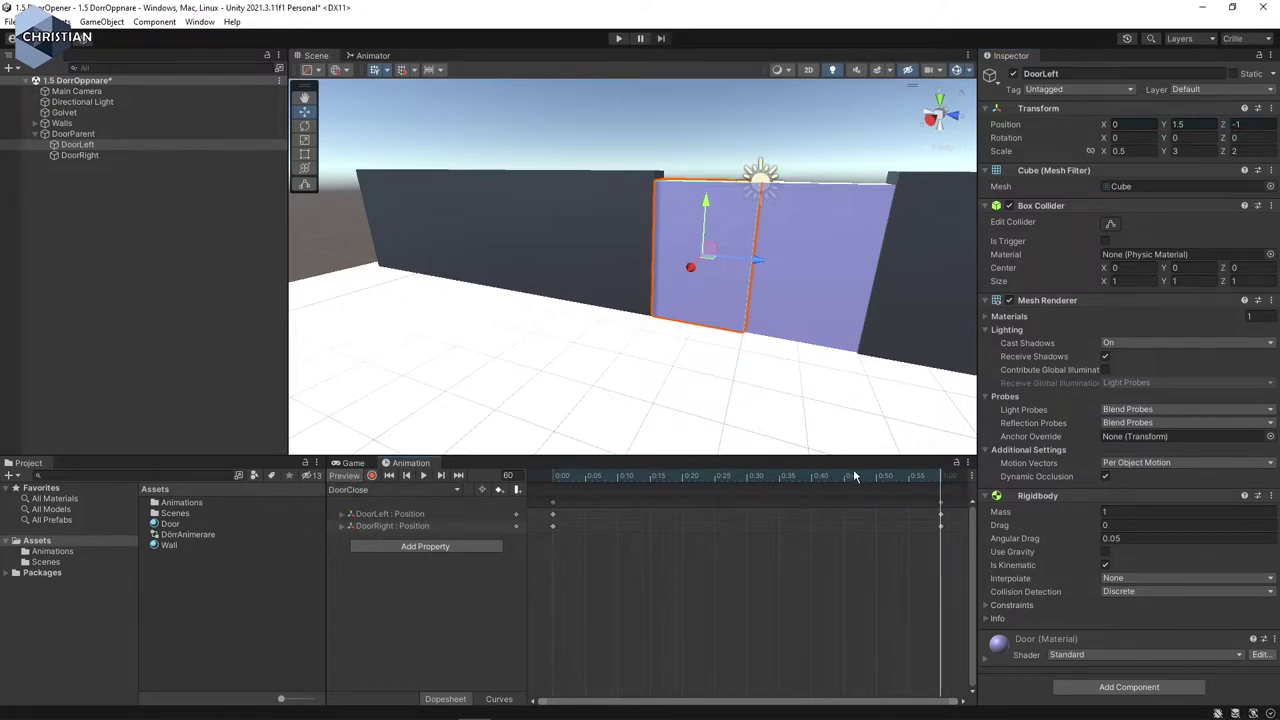
- Scrub through the DoorClose clip between frames 0 and 60 to check the closing motion
{"action": "left_click_drag", "start_coordinate": [928, 478], "coordinate": [547, 485]}
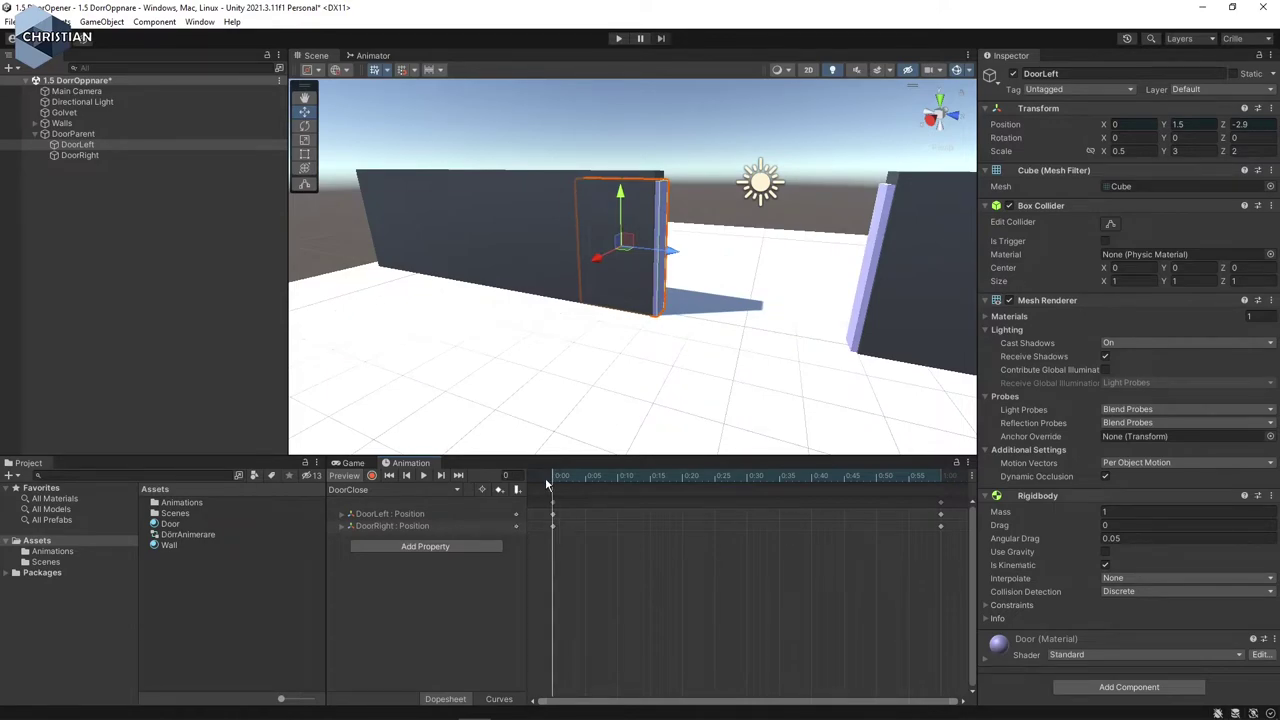
{"action": "left_click_drag", "start_coordinate": [547, 485], "coordinate": [940, 482]}
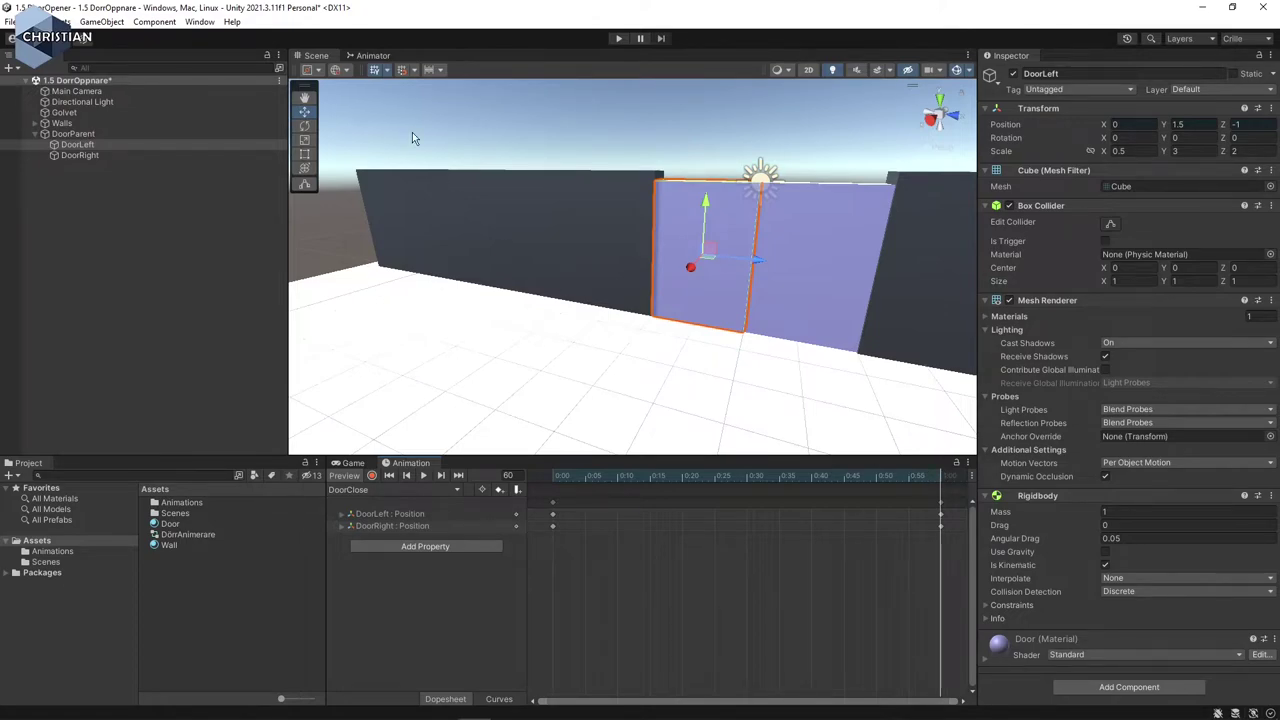
- Arrange the states in the Animator graph as a triangle, with DoorIdle above, DoorClose at lower left and DoorOpen at lower right
{"action": "left_click", "coordinate": [374, 56]}
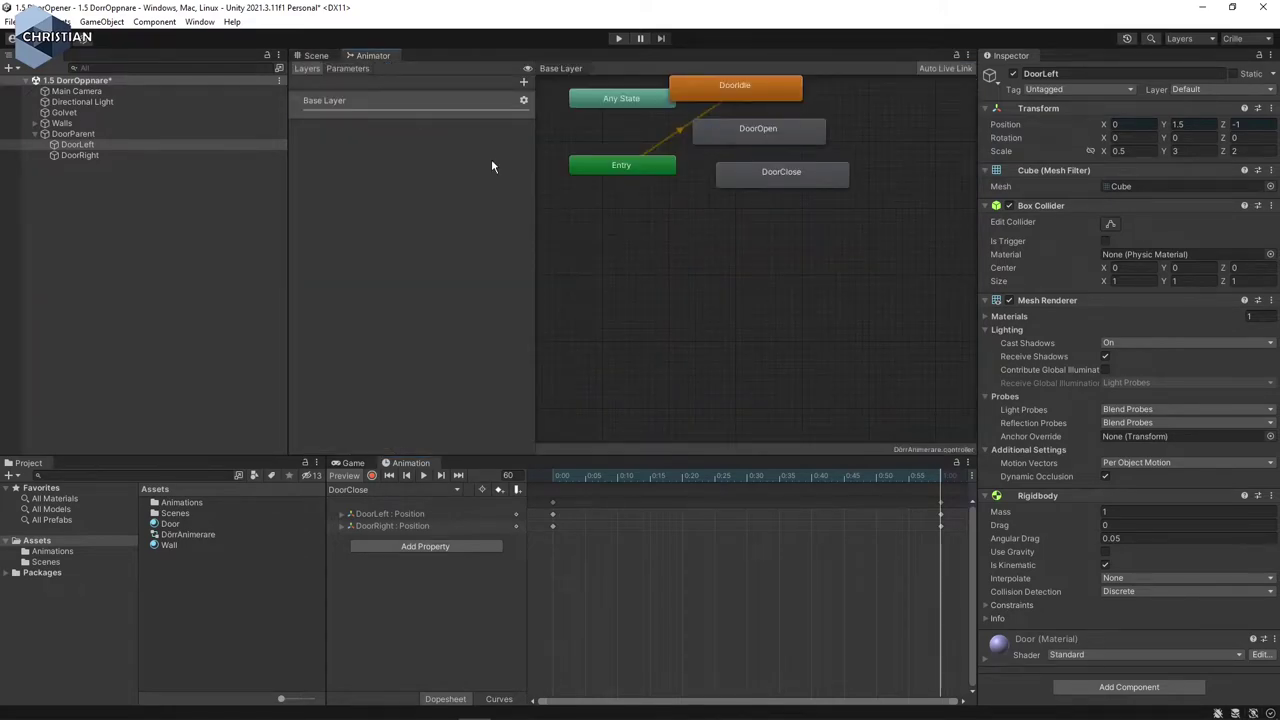
{"action": "left_click_drag", "start_coordinate": [766, 131], "coordinate": [873, 195]}
{"action": "left_click_drag", "start_coordinate": [759, 171], "coordinate": [657, 222]}
{"action": "left_click_drag", "start_coordinate": [745, 94], "coordinate": [792, 101]}
{"action": "scroll", "coordinate": [800, 210], "scroll_direction": "up", "scroll_amount": 1}
{"action": "scroll", "coordinate": [794, 218], "scroll_direction": "down", "scroll_amount": 2}
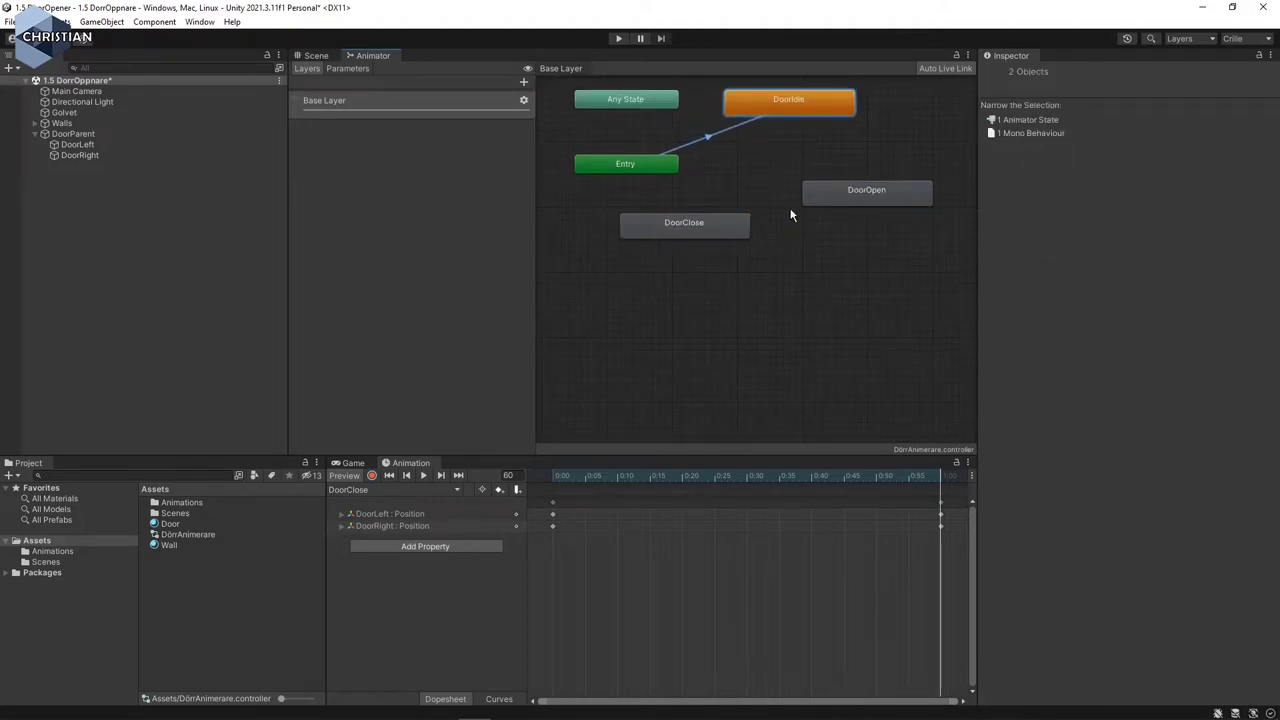
{"action": "middle_click_drag", "start_coordinate": [777, 160], "coordinate": [801, 268]}
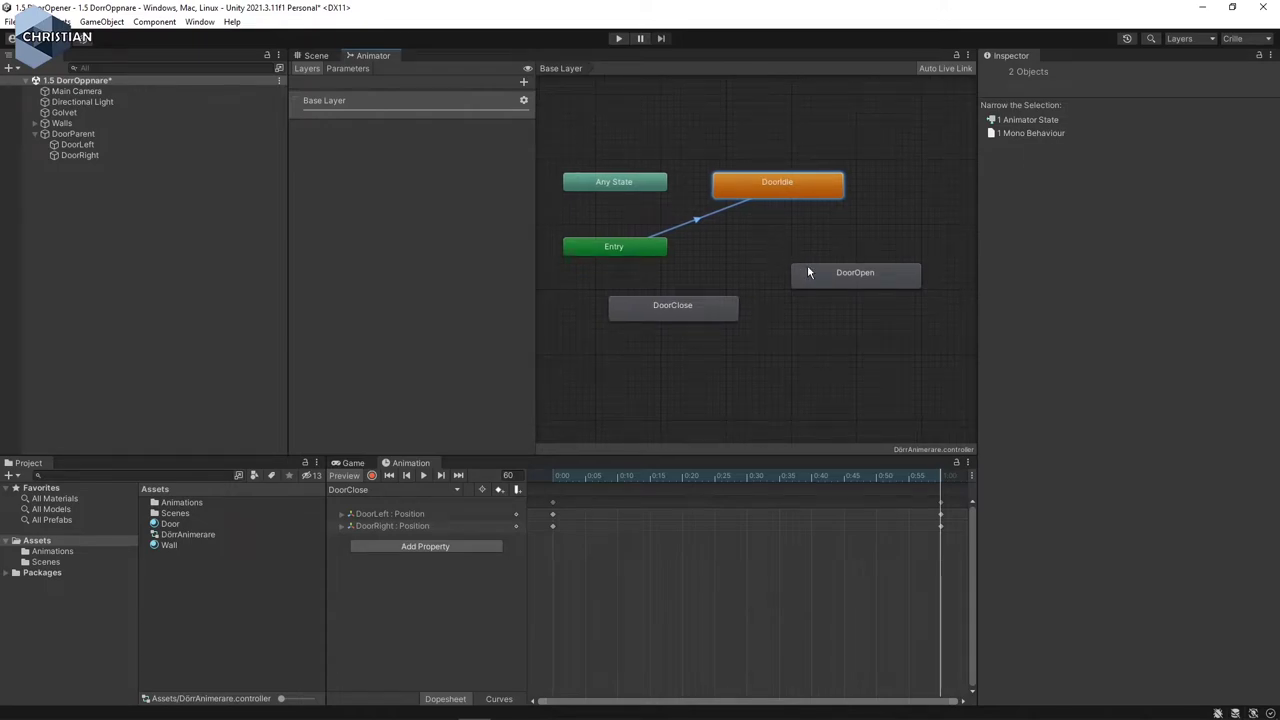
{"action": "left_click_drag", "start_coordinate": [843, 279], "coordinate": [878, 310]}
{"action": "left_click_drag", "start_coordinate": [672, 305], "coordinate": [679, 303]}
{"action": "mouse_move", "coordinate": [833, 262]}
{"action": "middle_mouse_down"}
{"action": "mouse_move", "coordinate": [829, 219]}
{"action": "mouse_move", "coordinate": [800, 243]}
{"action": "mouse_move", "coordinate": [849, 264]}
{"action": "mouse_move", "coordinate": [819, 242]}
{"action": "middle_mouse_up"}
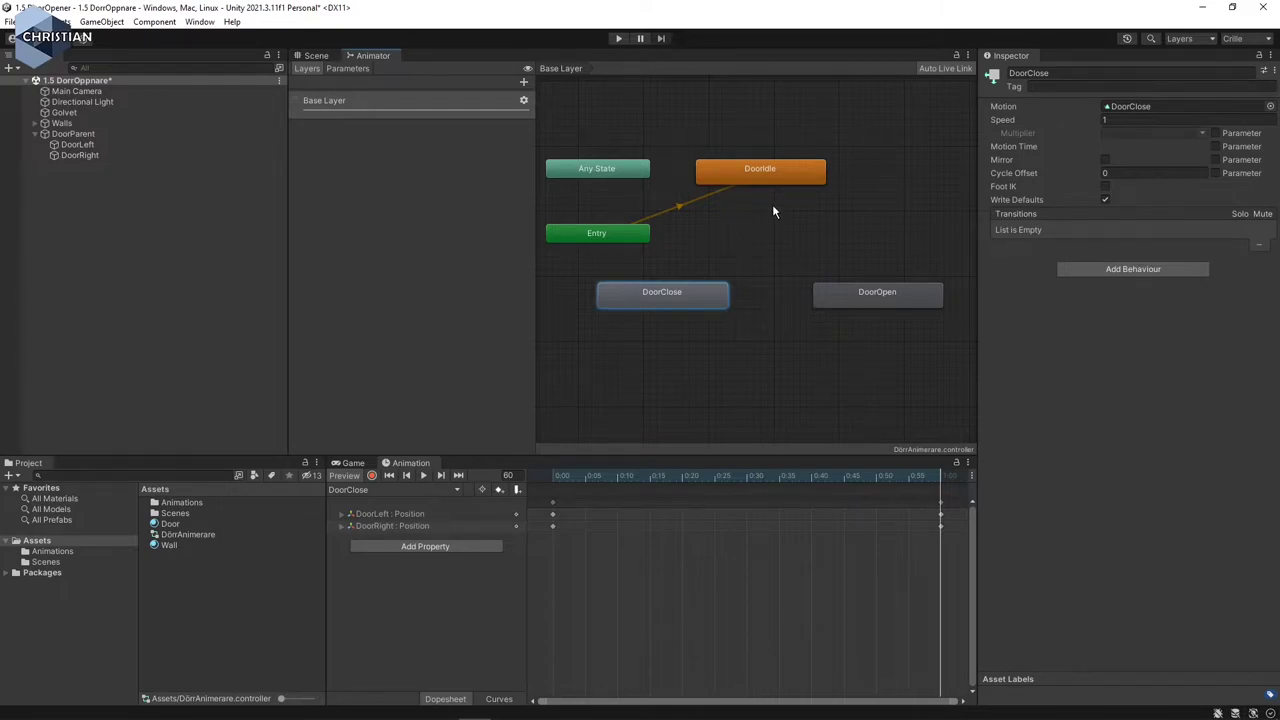
- Create a transition from the DoorIdle state to the DoorOpen state
{"action": "right_click", "coordinate": [766, 174]}
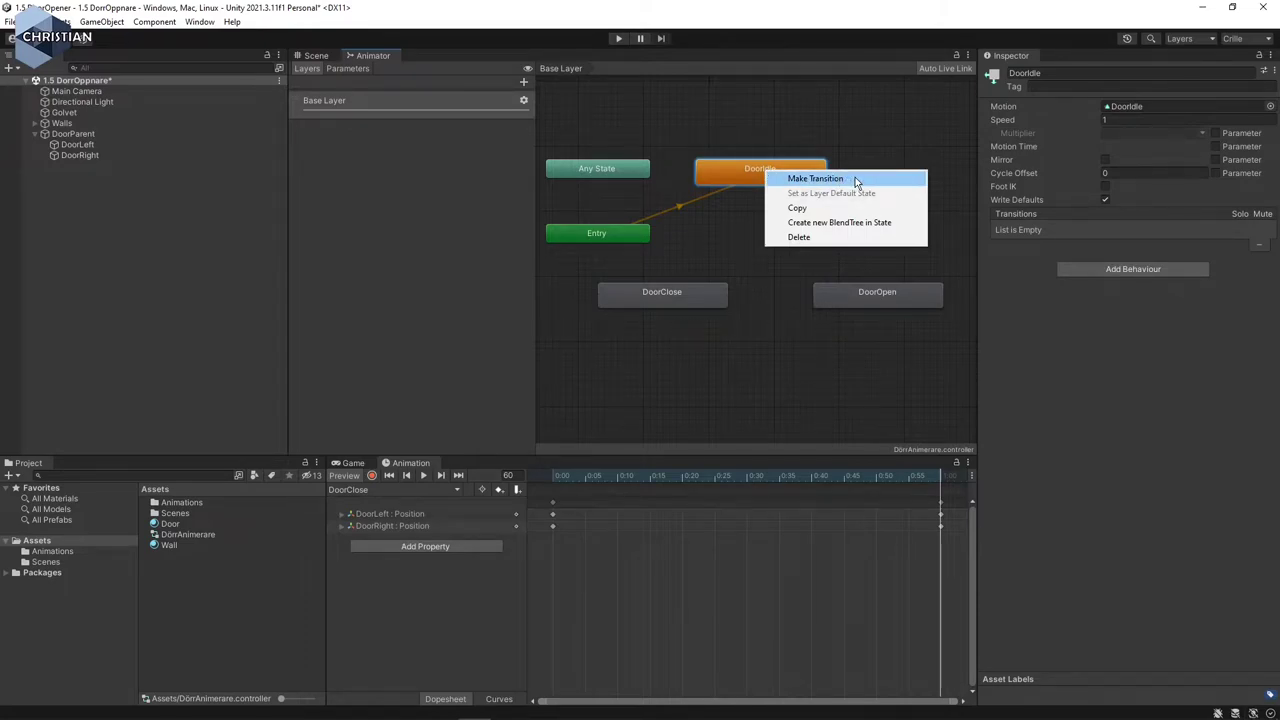
{"action": "left_click", "coordinate": [855, 180]}
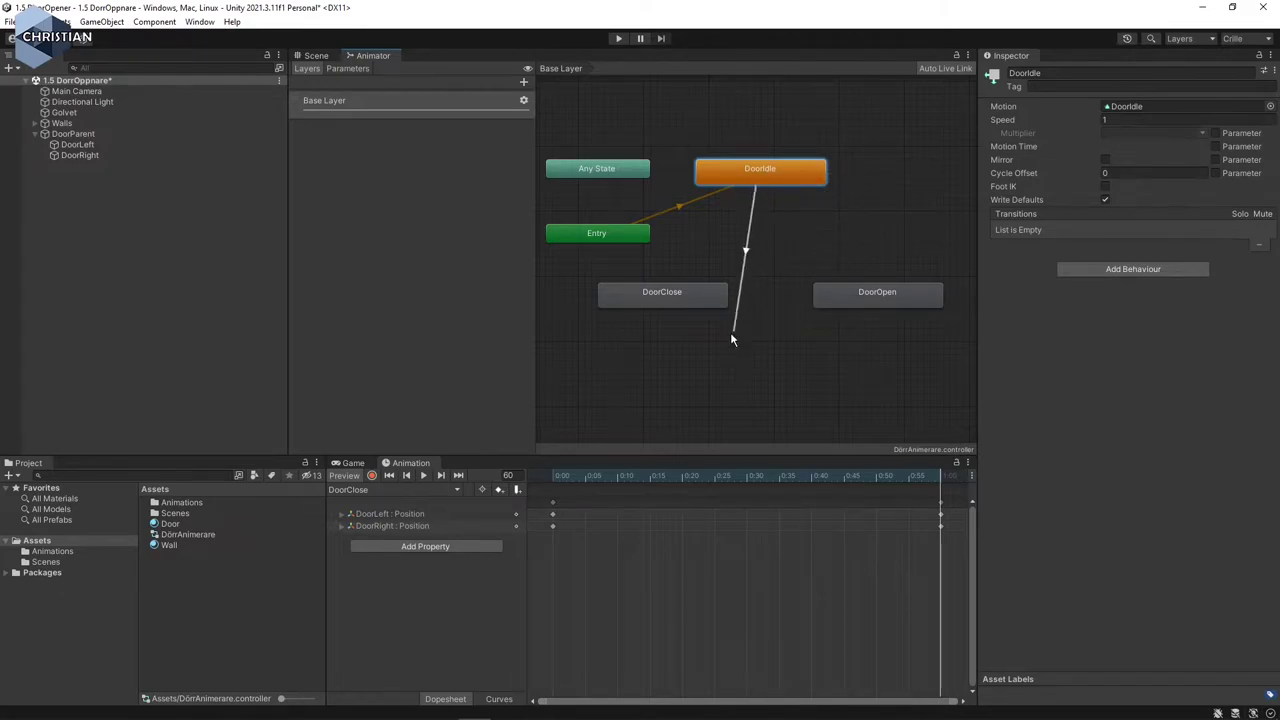
{"action": "left_click", "coordinate": [873, 301]}
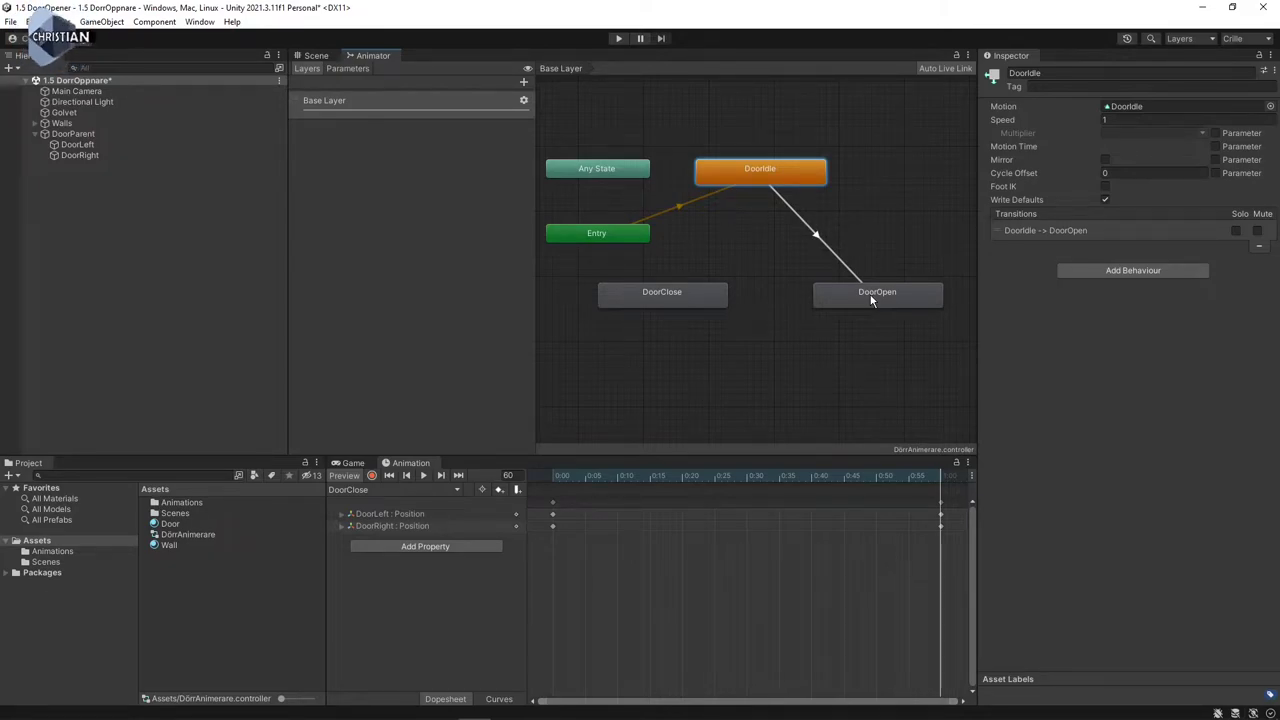
{"action": "left_click", "coordinate": [817, 240]}
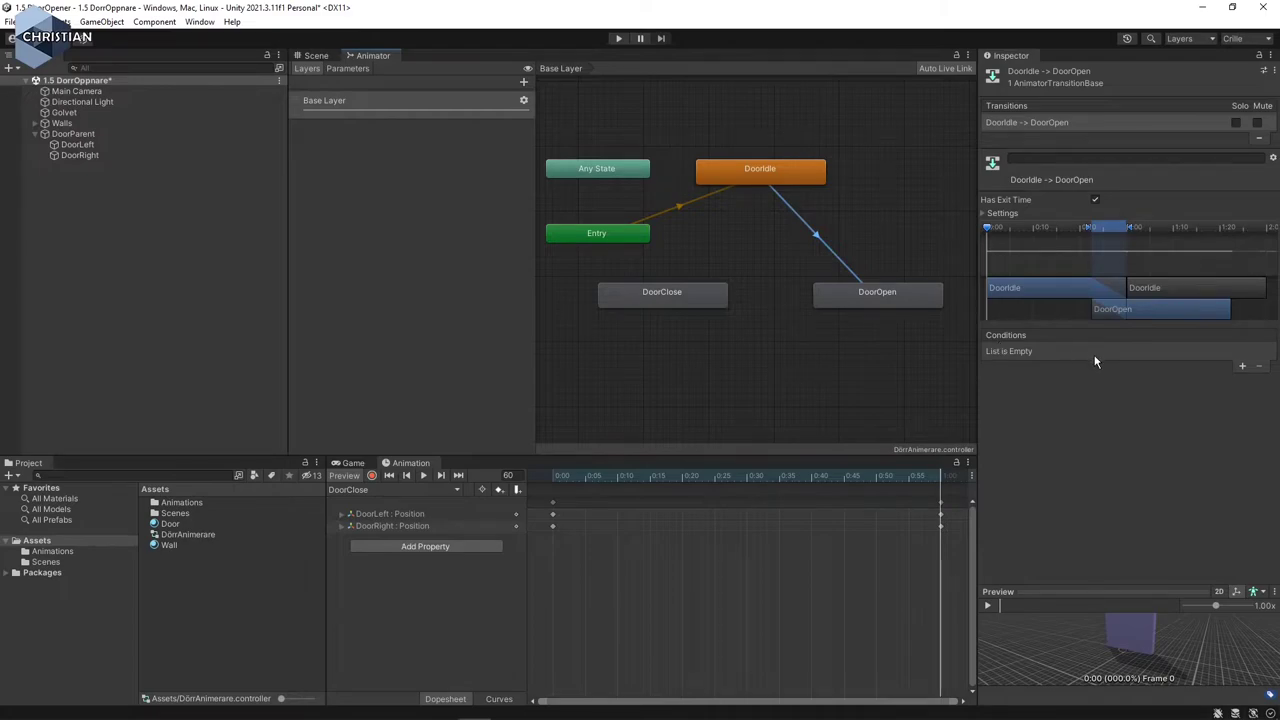
{"action": "left_click", "coordinate": [1243, 368]}
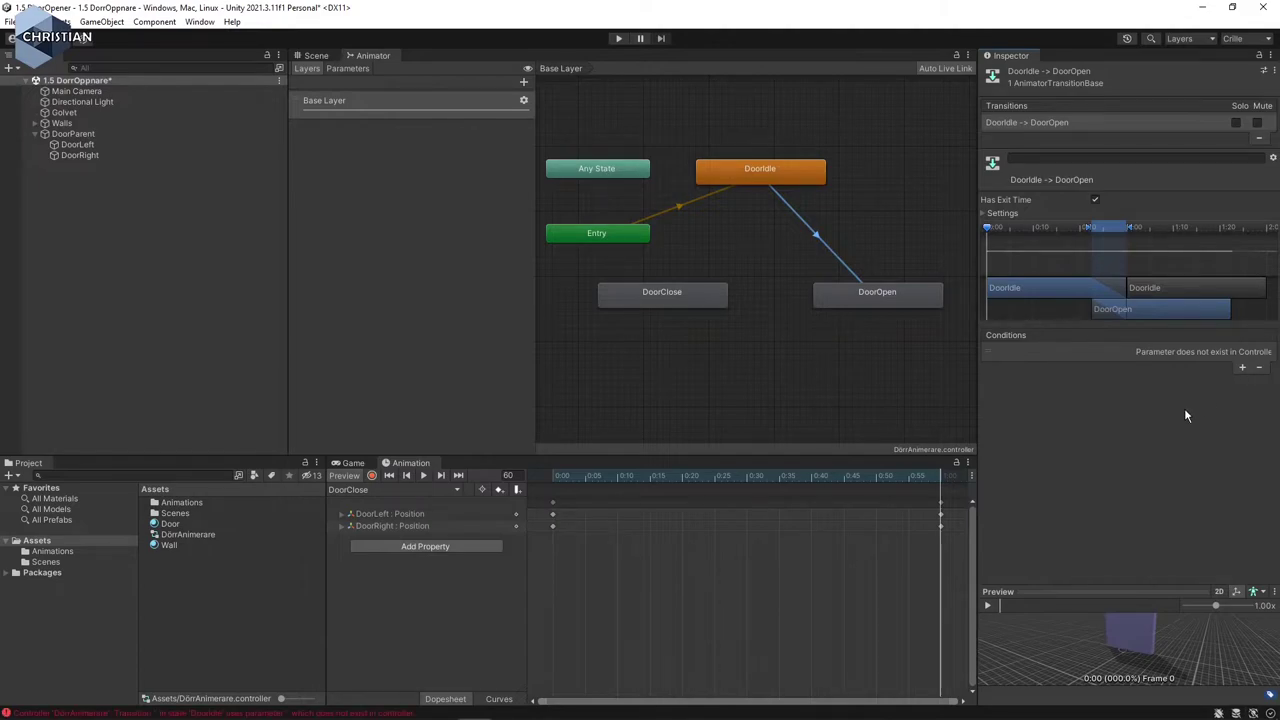
{"action": "left_click", "coordinate": [1260, 368]}
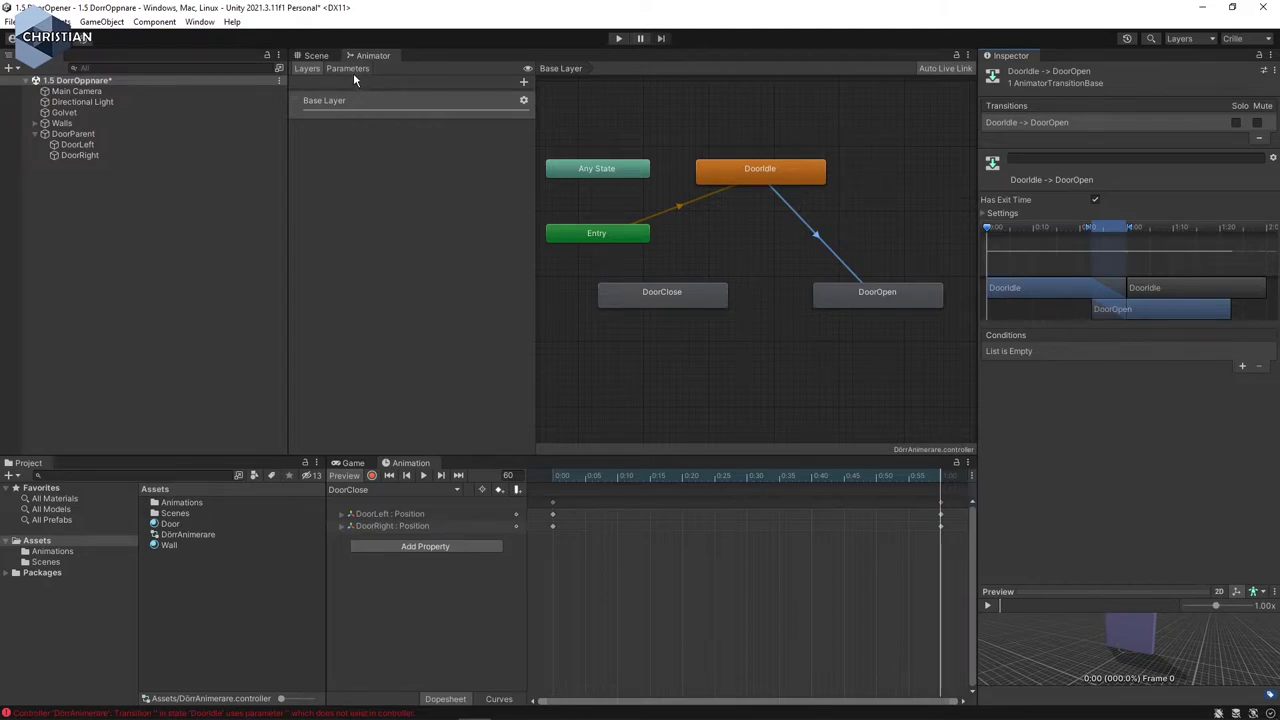
- Add two trigger parameters named Open and Close to the animator controller
{"action": "left_click", "coordinate": [349, 68]}
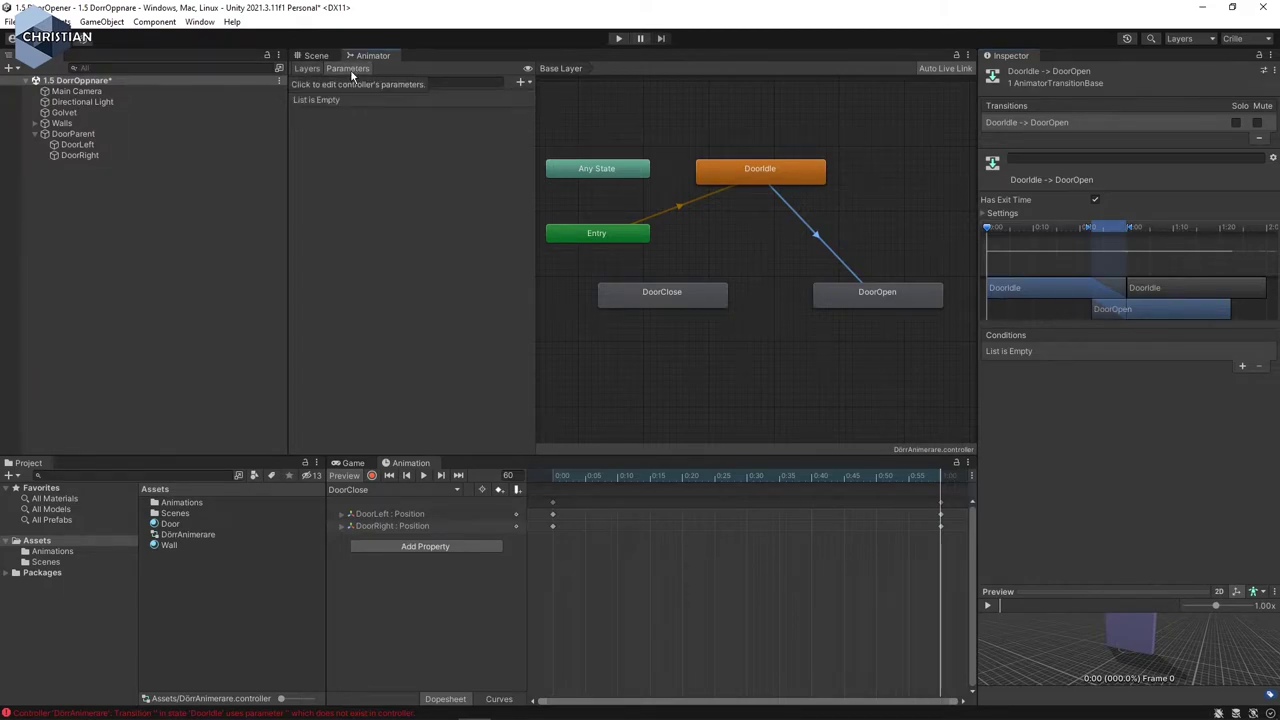
{"action": "left_click", "coordinate": [524, 82]}
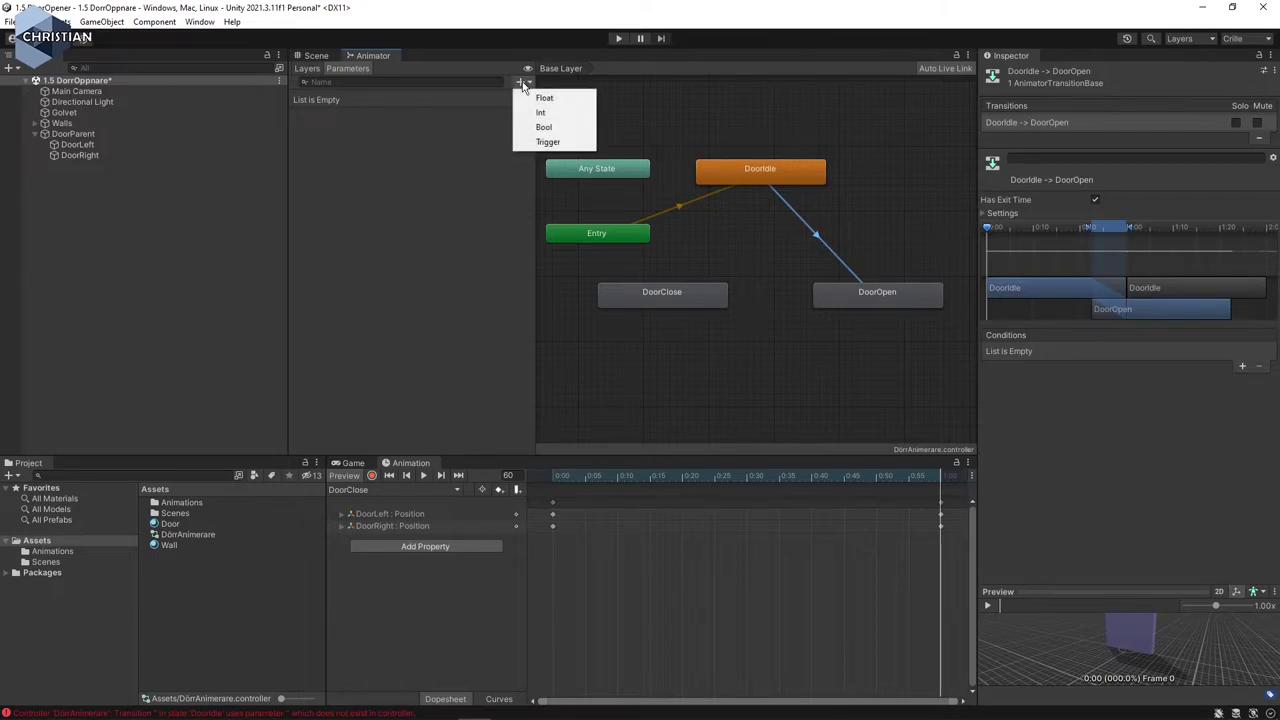
{"action": "left_click", "coordinate": [574, 146]}
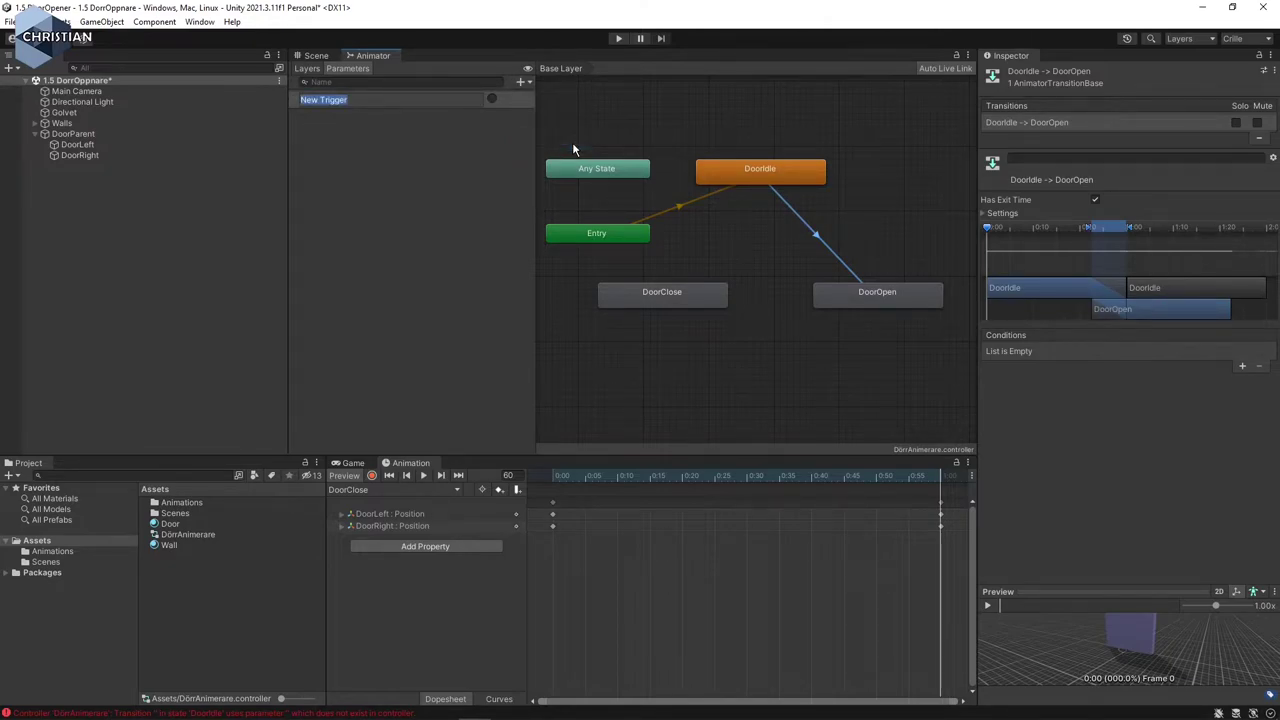
{"action": "type", "text": "Open"}
{"action": "key", "text": "Return"}
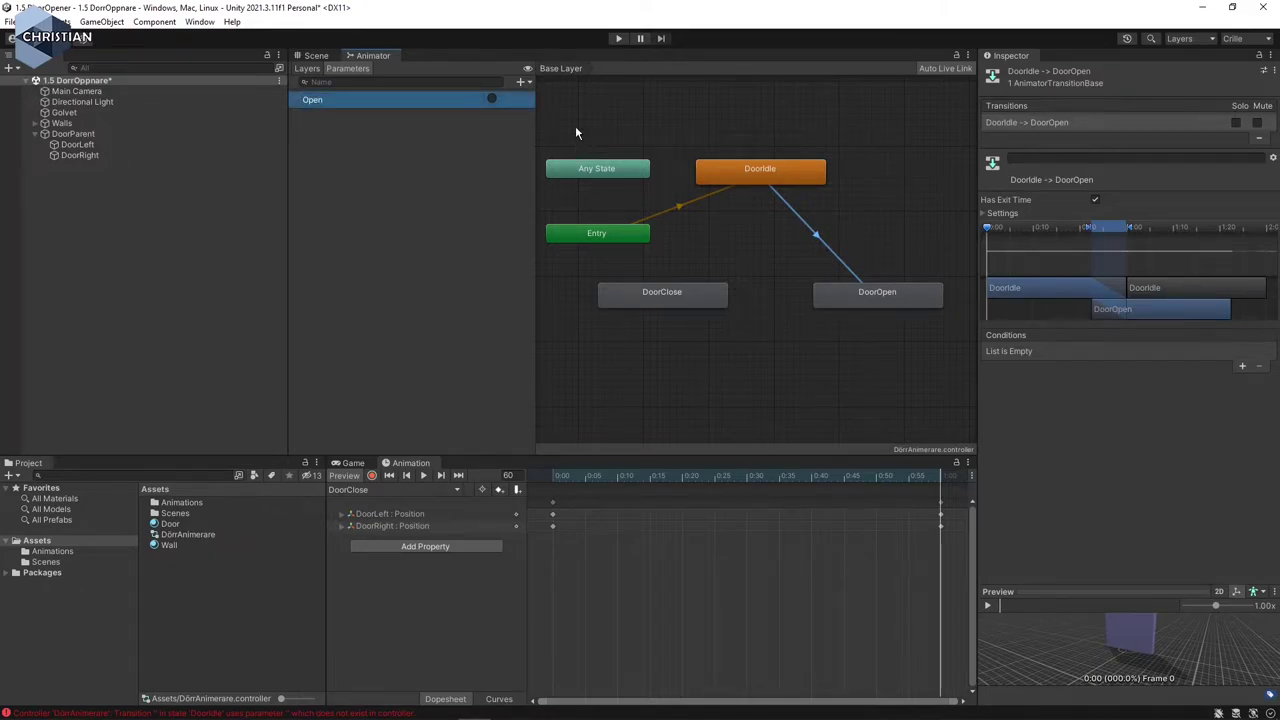
{"action": "left_click", "coordinate": [520, 85]}
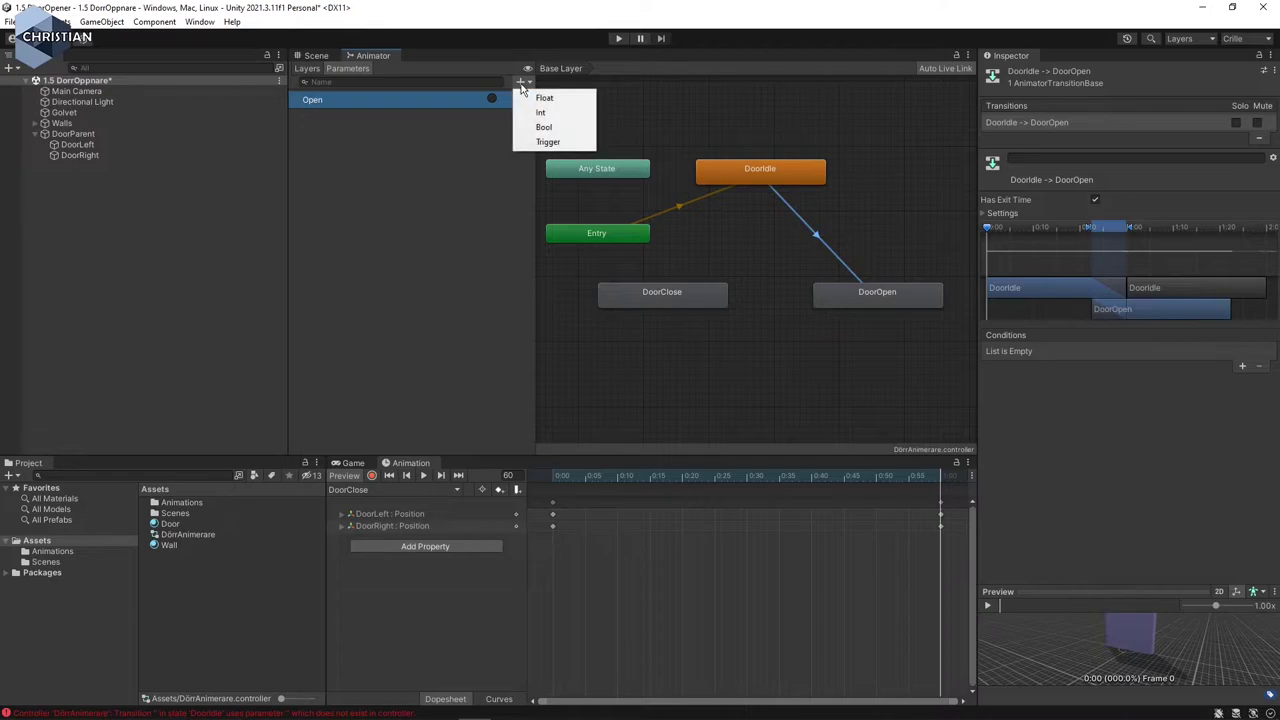
{"action": "left_click", "coordinate": [566, 142]}
{"action": "type", "text": "Close"}
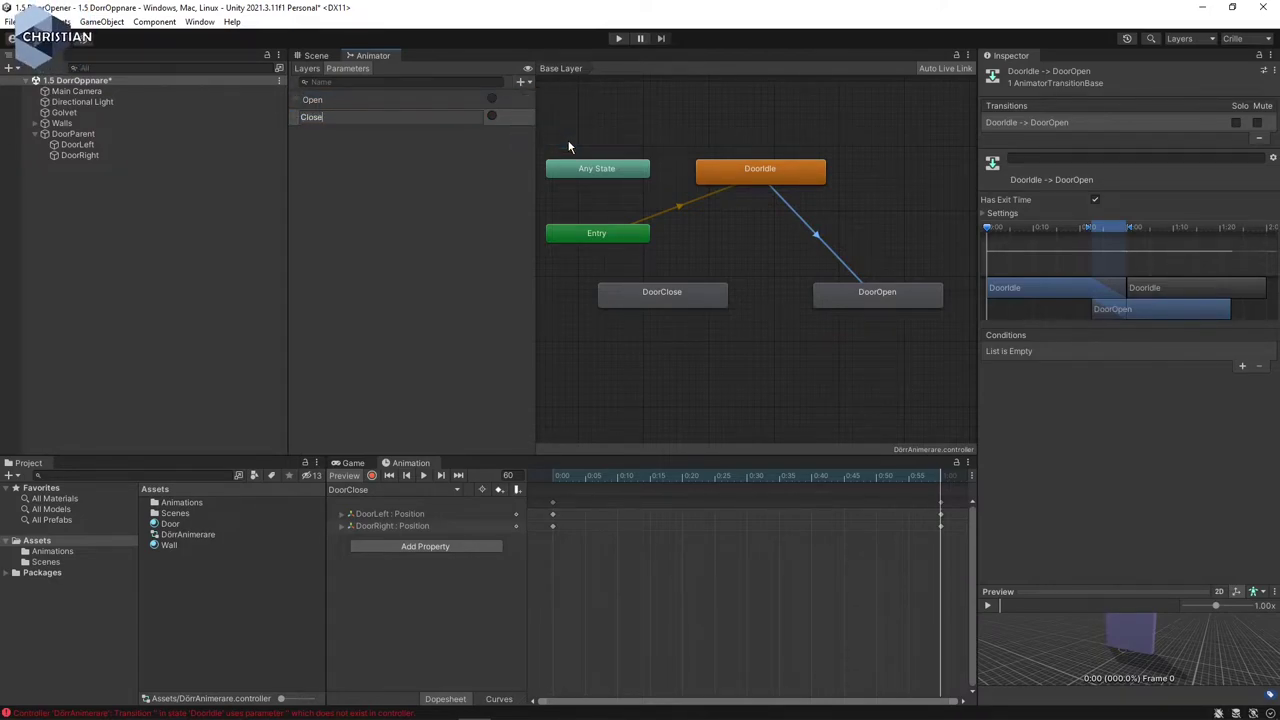
{"action": "key", "text": "Return"}
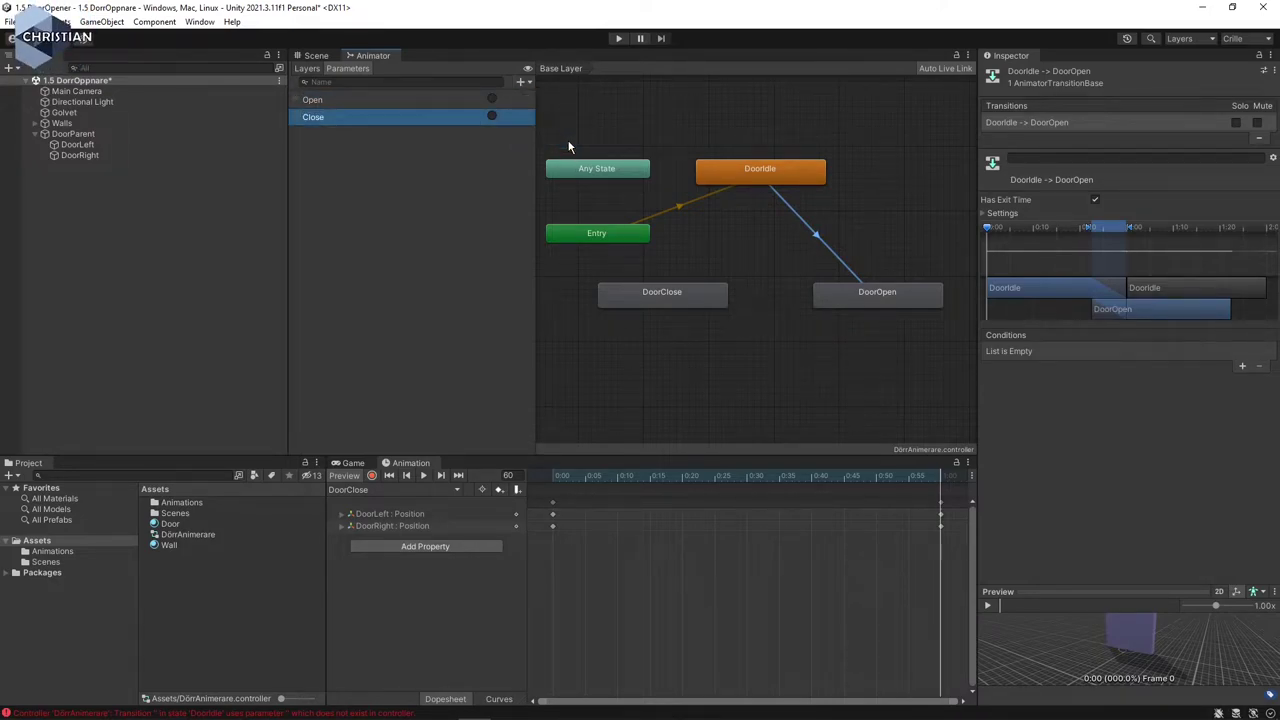
- Add the Open trigger as the condition of the transition from DoorIdle to DoorOpen
{"action": "left_click", "coordinate": [816, 243]}
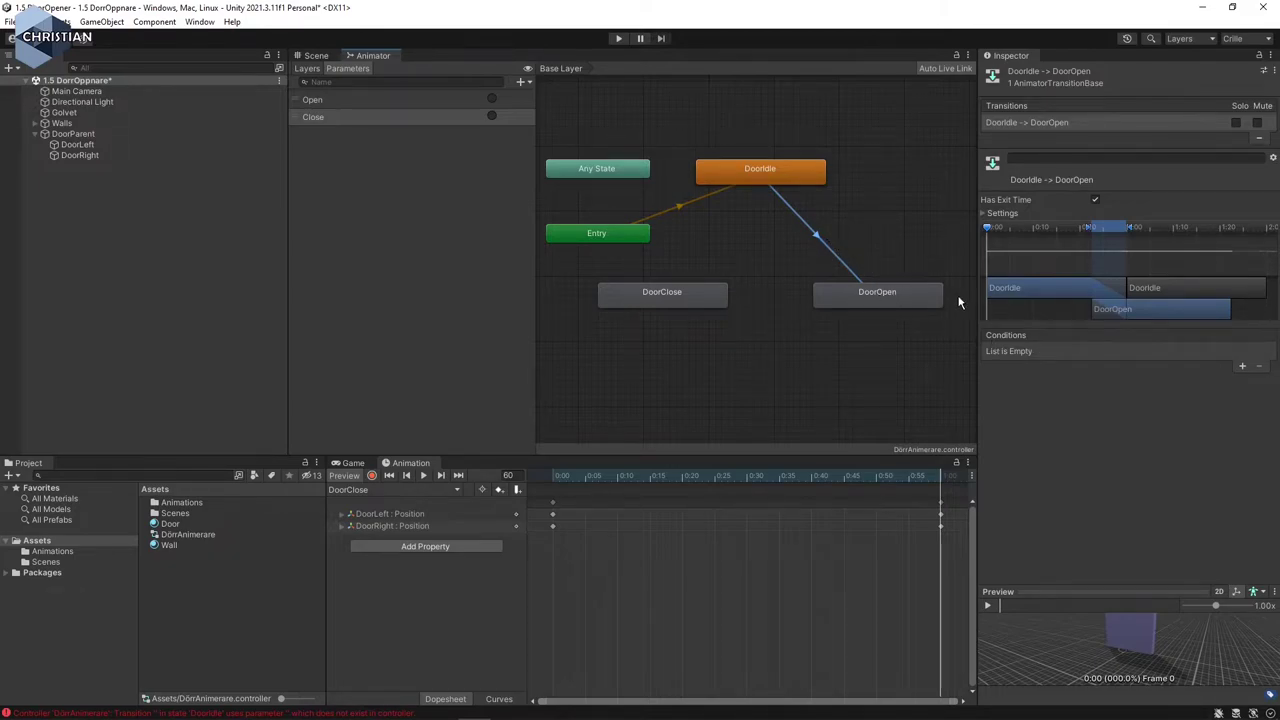
{"action": "left_click", "coordinate": [1242, 366]}
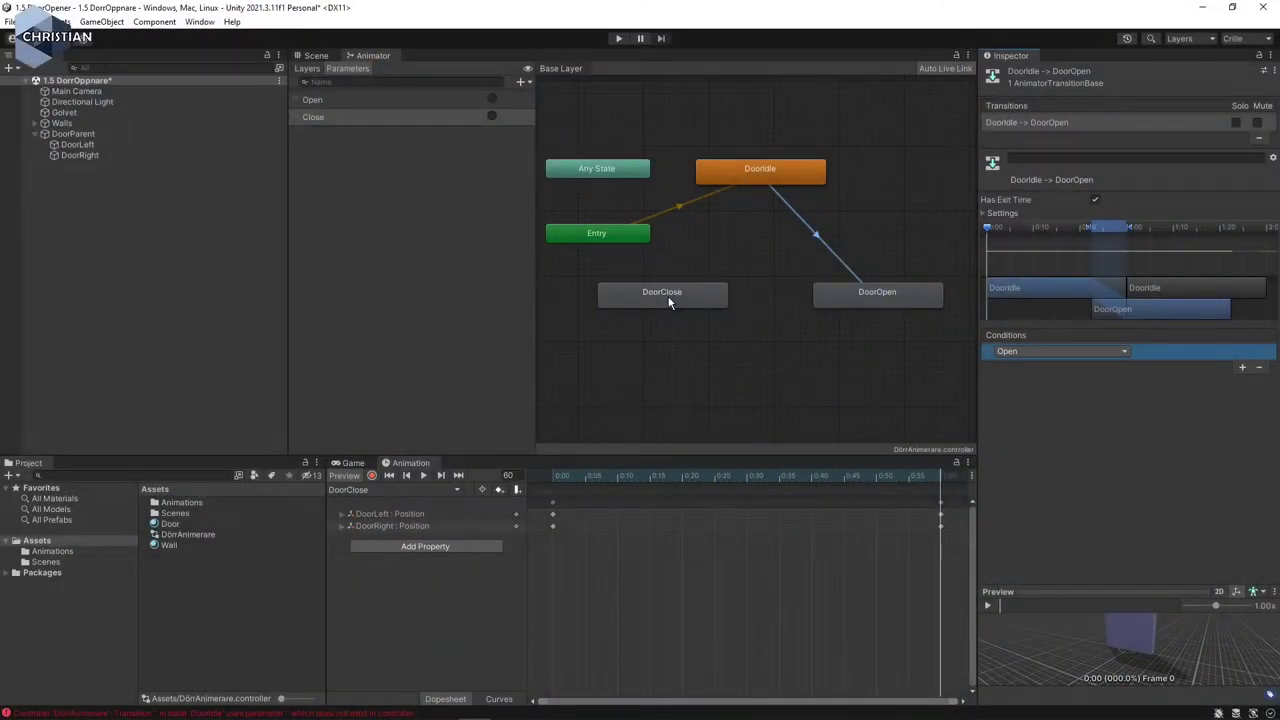
- Create a transition from the DoorOpen state to the DoorClose state
{"action": "right_click", "coordinate": [869, 303]}
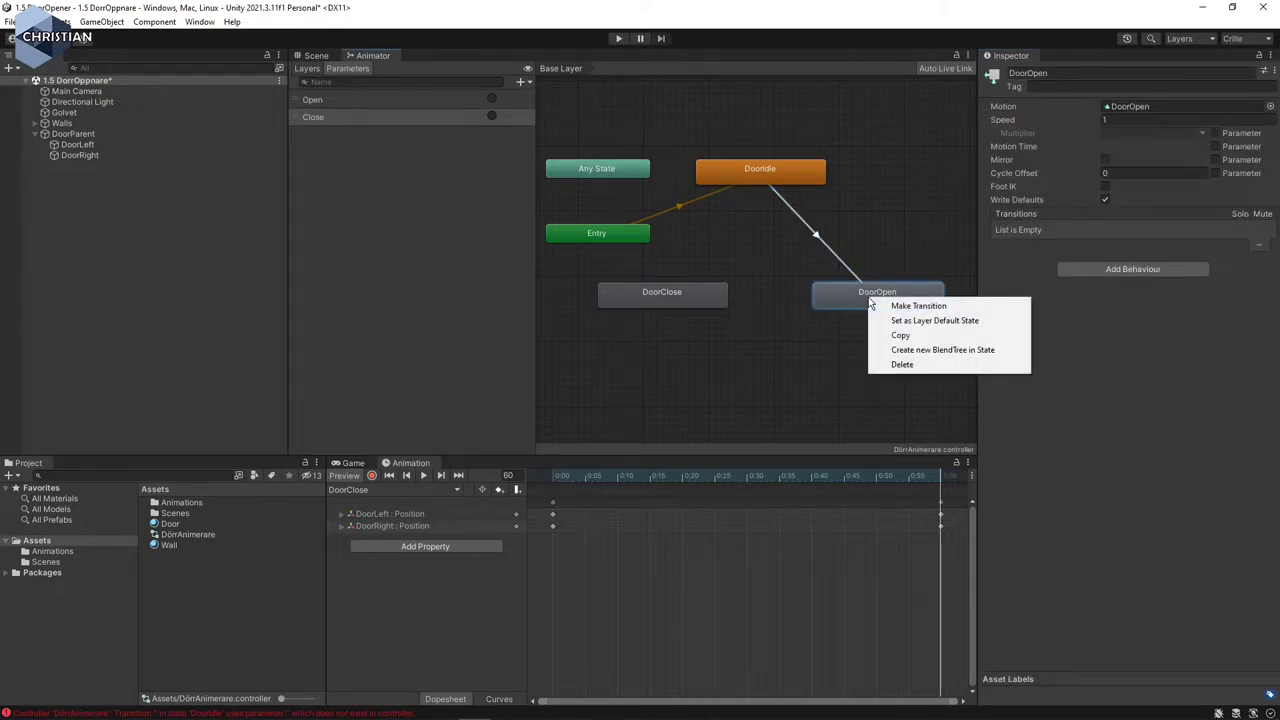
{"action": "left_click", "coordinate": [913, 306]}
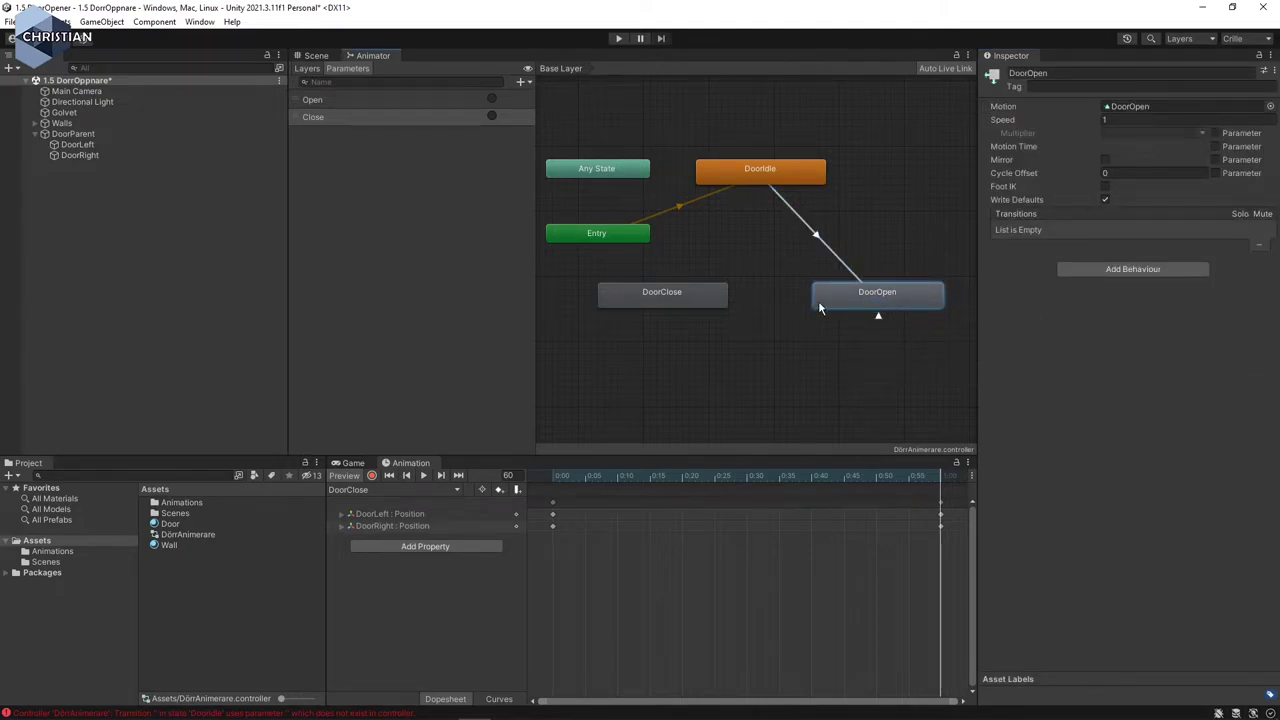
{"action": "left_click", "coordinate": [691, 295]}
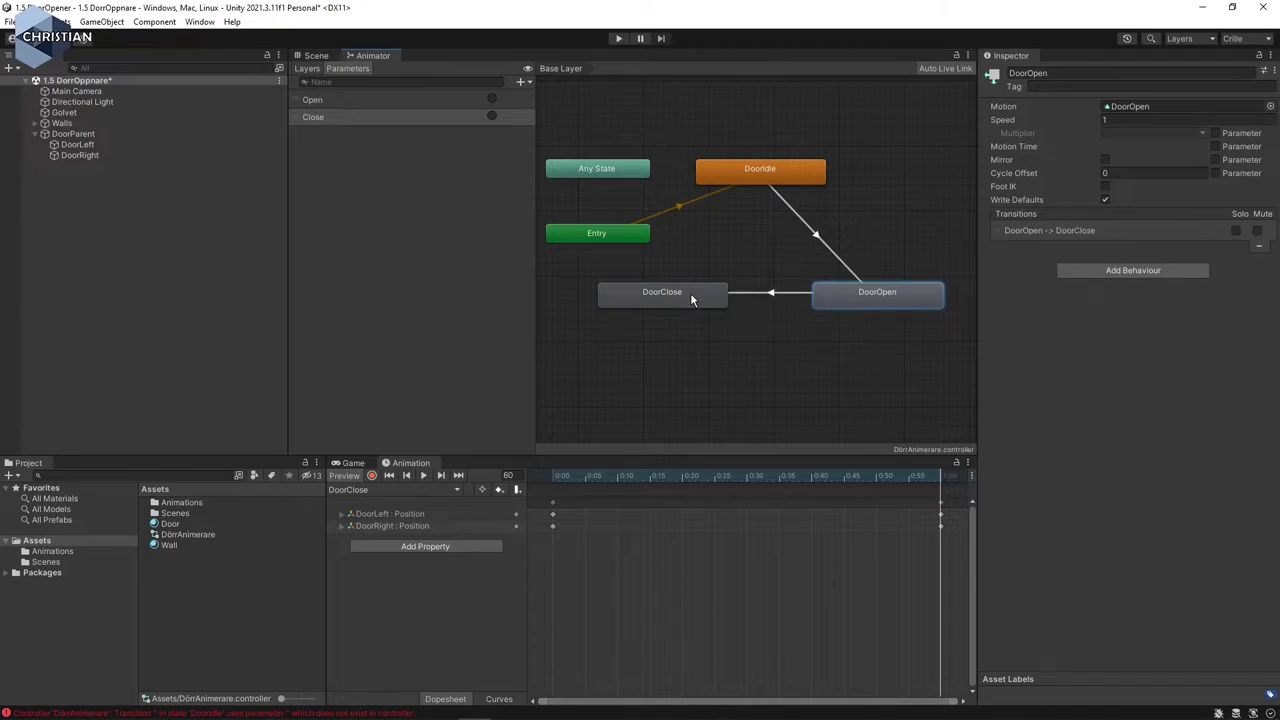
- Add the Close trigger as the condition of the transition from DoorOpen to DoorClose
{"action": "left_click", "coordinate": [772, 294]}
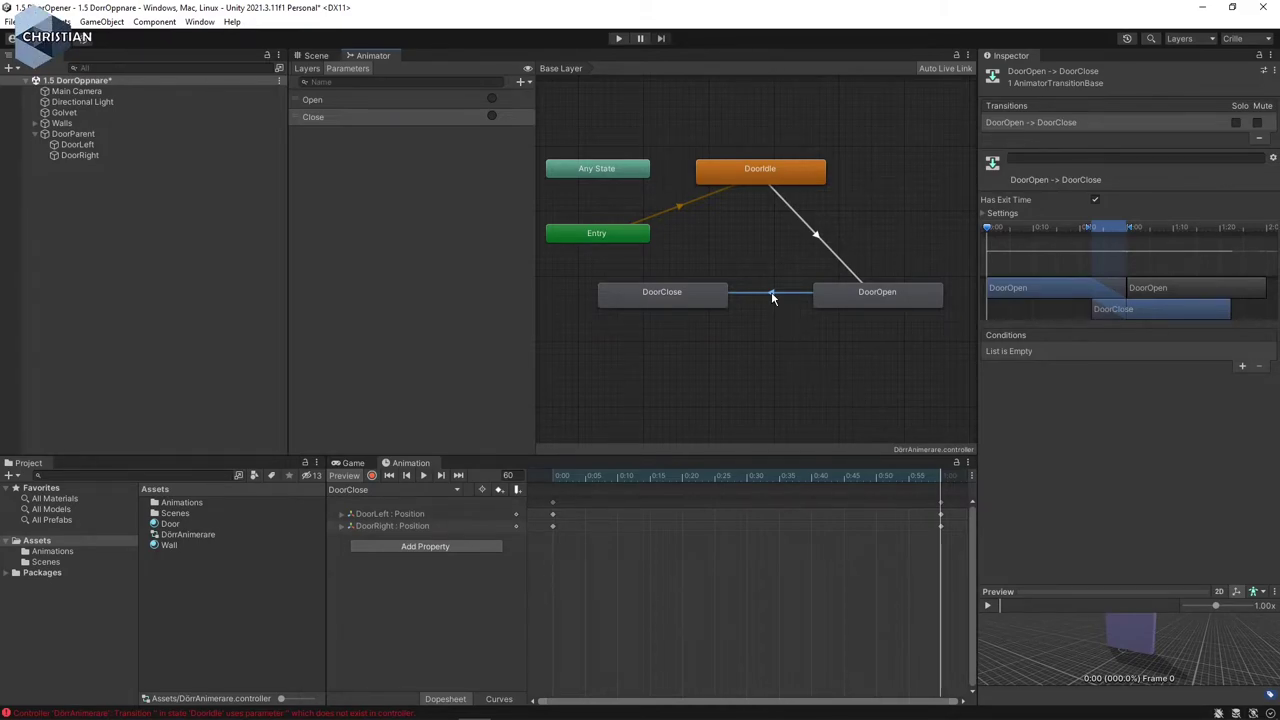
{"action": "left_click", "coordinate": [1242, 369]}
{"action": "left_click", "coordinate": [1073, 352]}
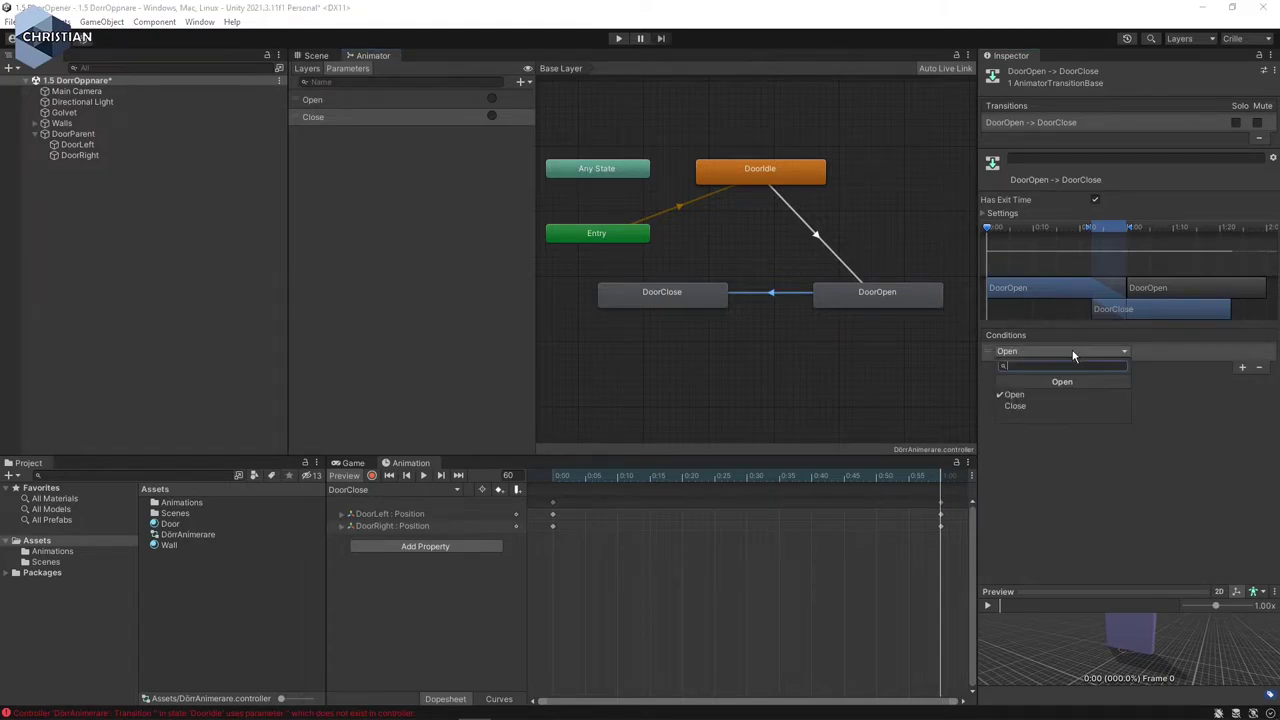
{"action": "left_click", "coordinate": [1038, 406]}
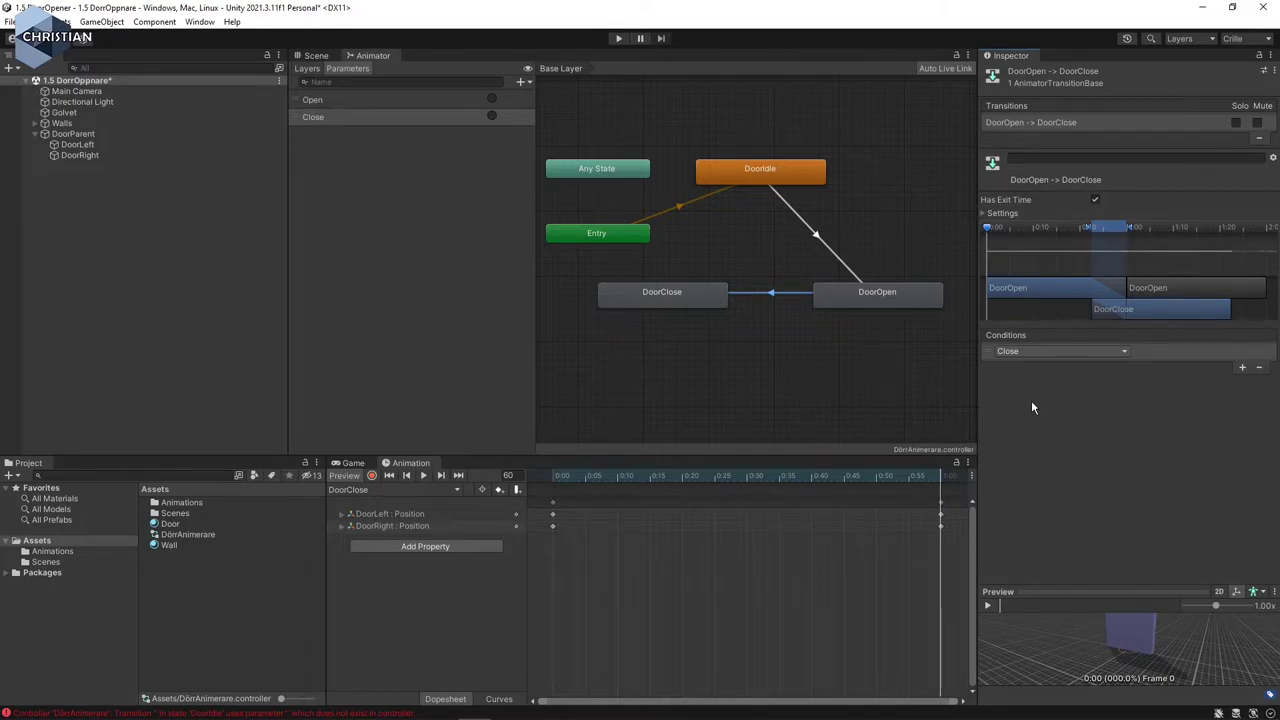
- Create a transition from DoorClose back to DoorIdle without any condition, and select it for inspection
{"action": "left_click", "coordinate": [676, 292]}
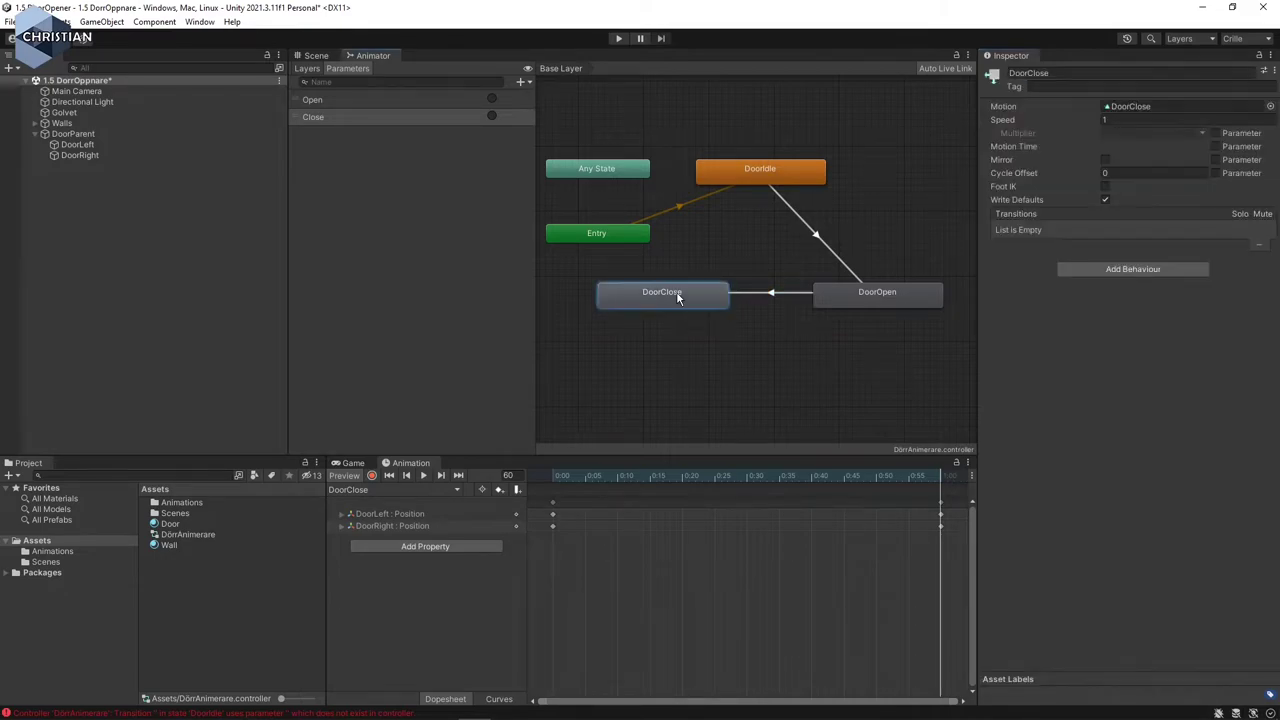
{"action": "right_click", "coordinate": [676, 292]}
{"action": "left_click", "coordinate": [712, 298]}
{"action": "left_click", "coordinate": [753, 174]}
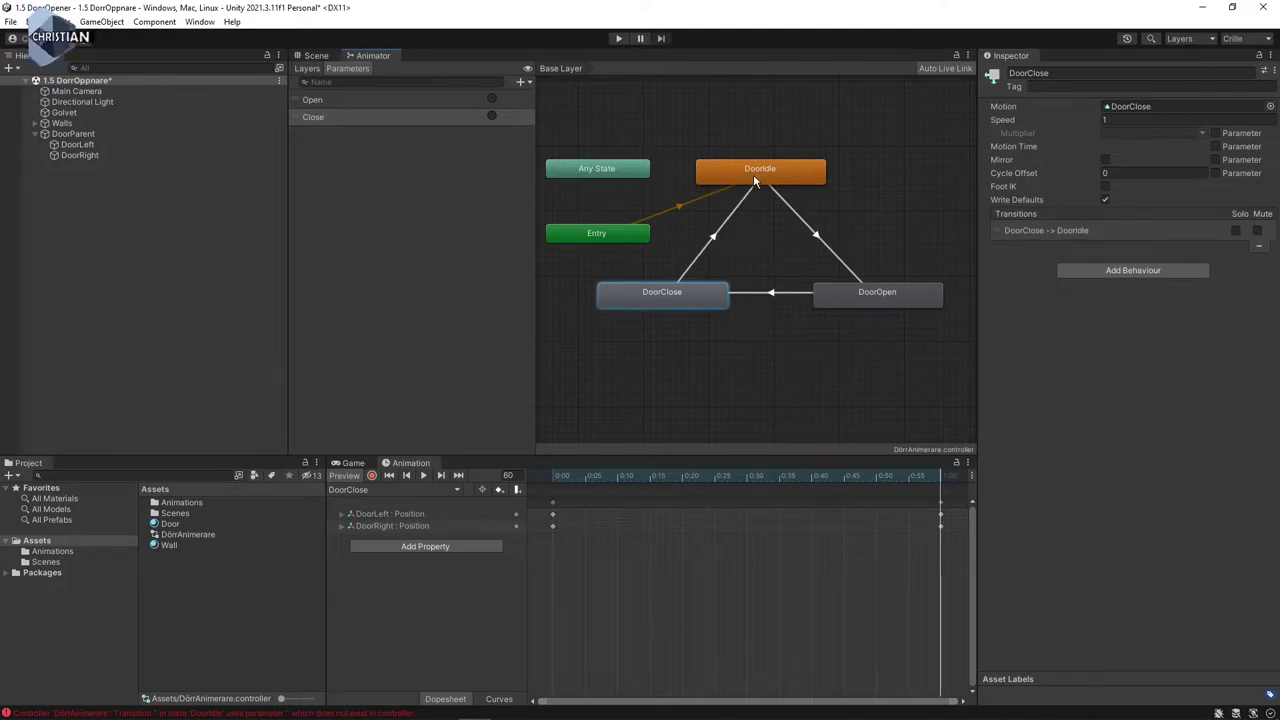
{"action": "left_click", "coordinate": [715, 240]}
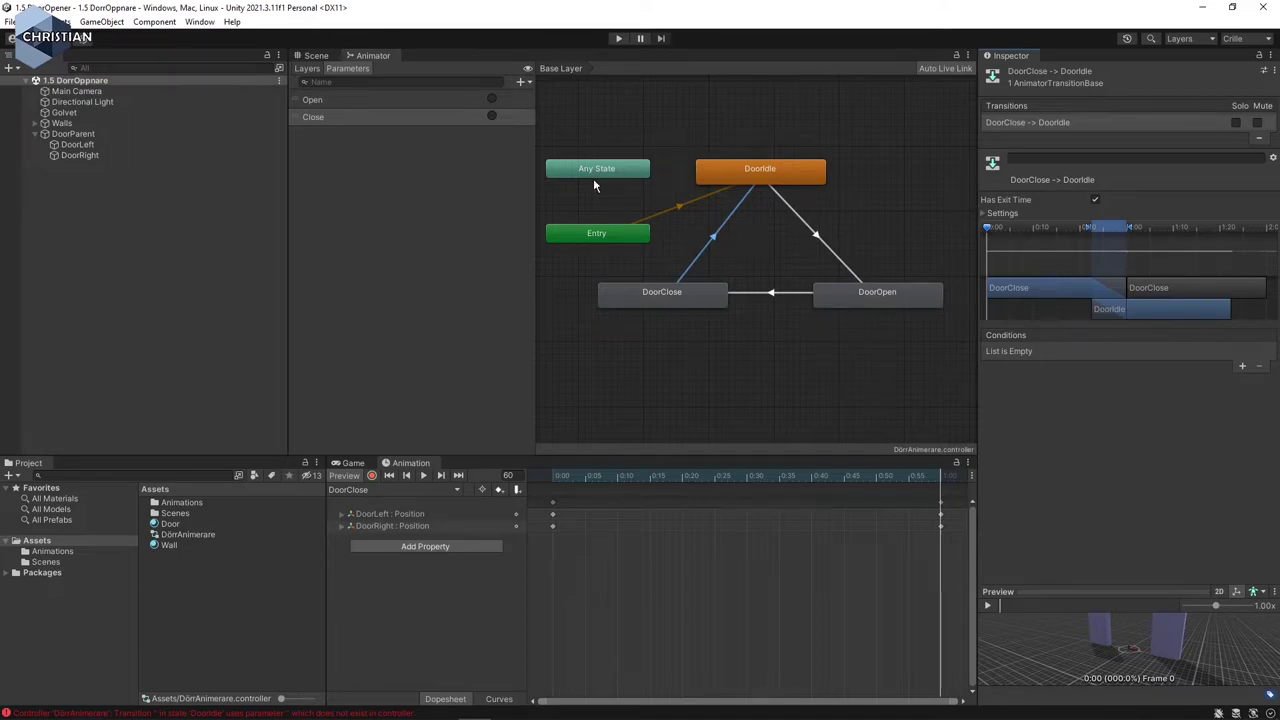
- Return to the Scene view and inspect the DörrAnimerare asset and DoorParent's Animator component
{"action": "left_click", "coordinate": [316, 55]}
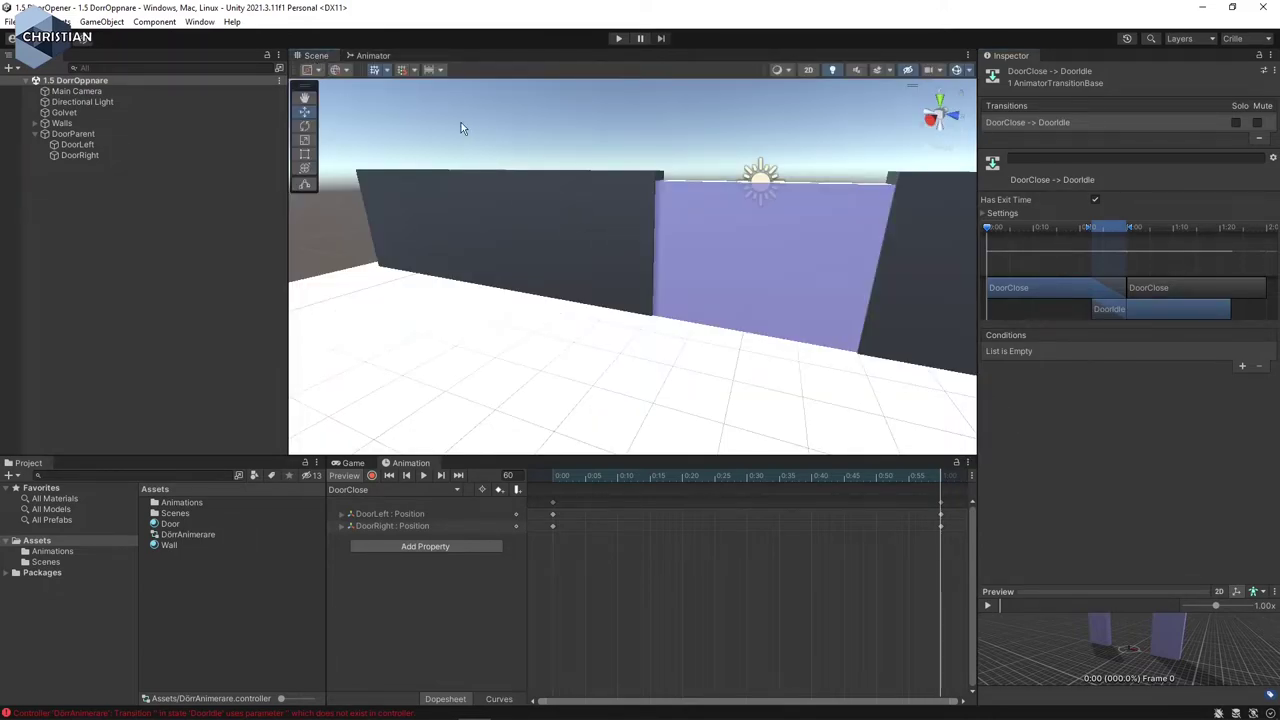
{"action": "left_click", "coordinate": [195, 537]}
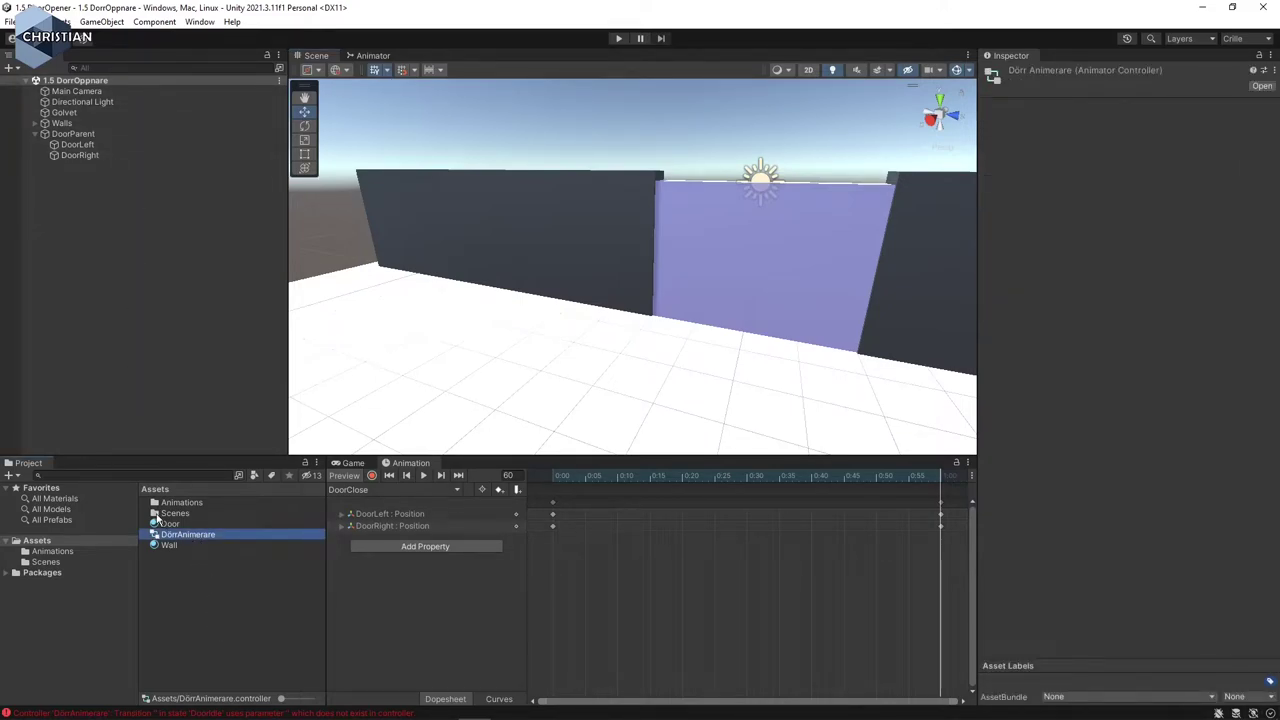
{"action": "left_click", "coordinate": [74, 134]}
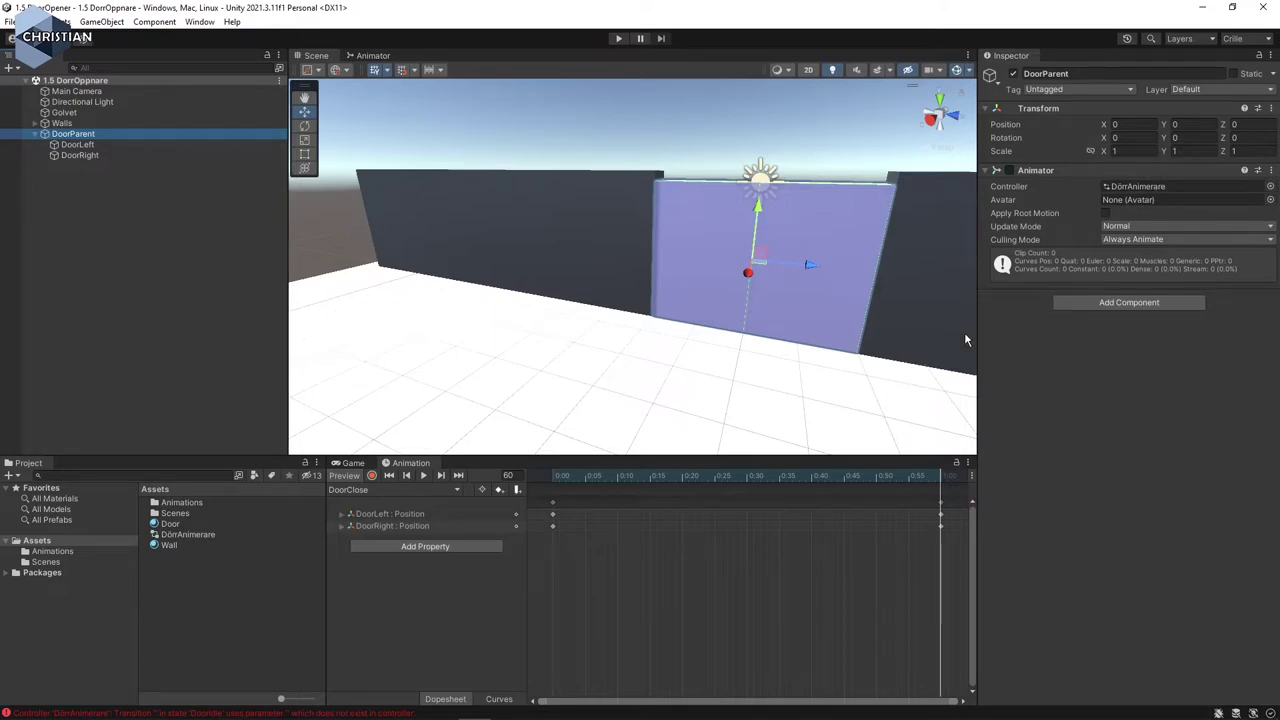
- Turn off Loop Time for the DoorClose and DoorOpen animation clips, leaving DoorIdle looping
{"action": "left_click", "coordinate": [53, 552]}
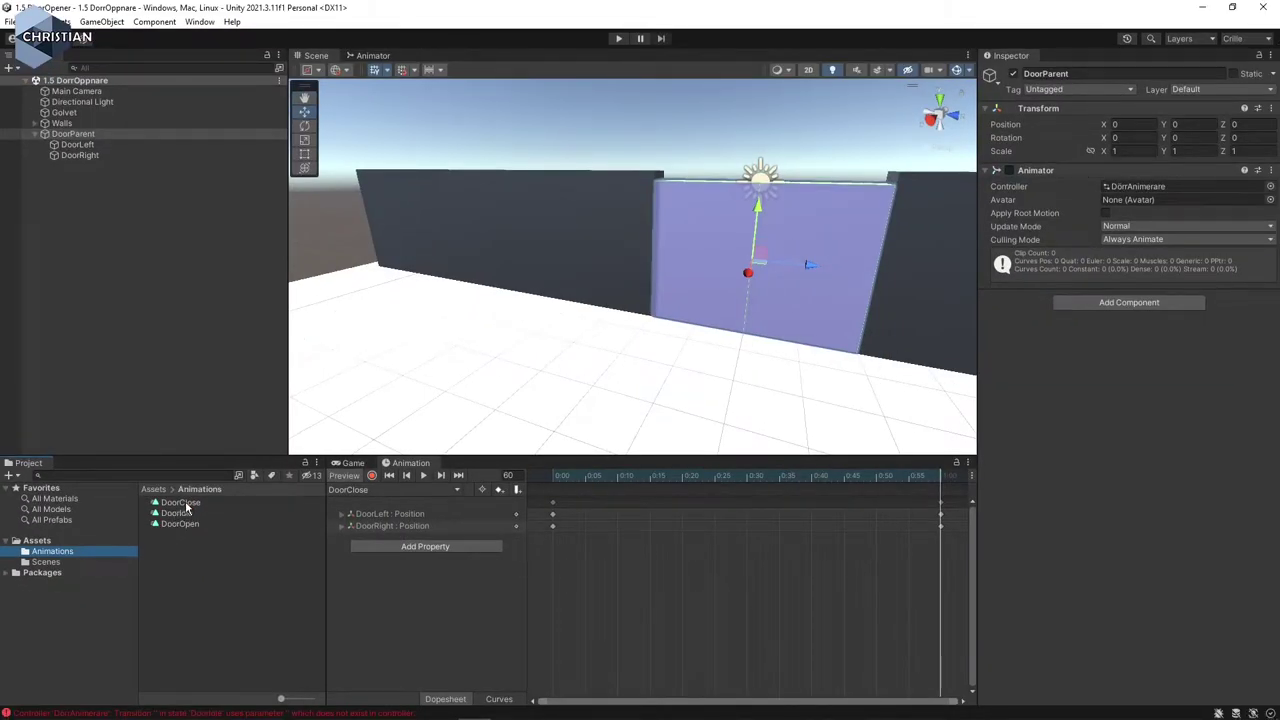
{"action": "left_click", "coordinate": [180, 502]}
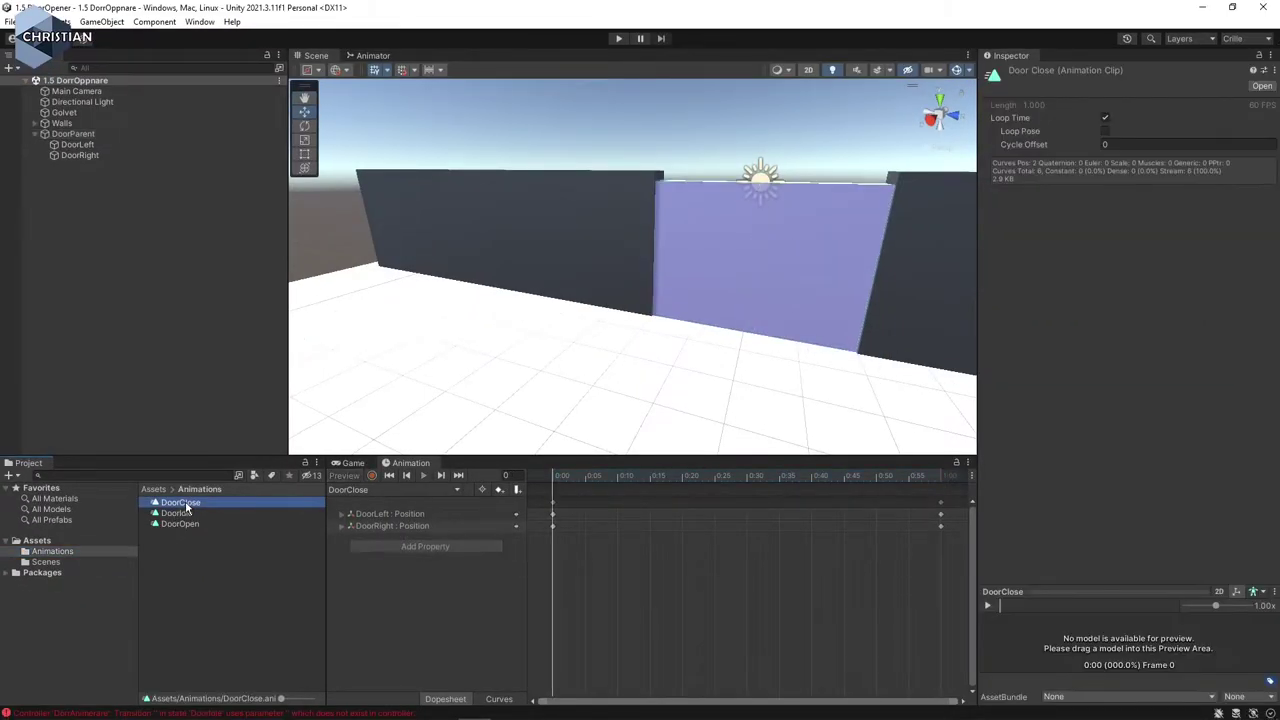
{"action": "left_click", "coordinate": [1106, 119]}
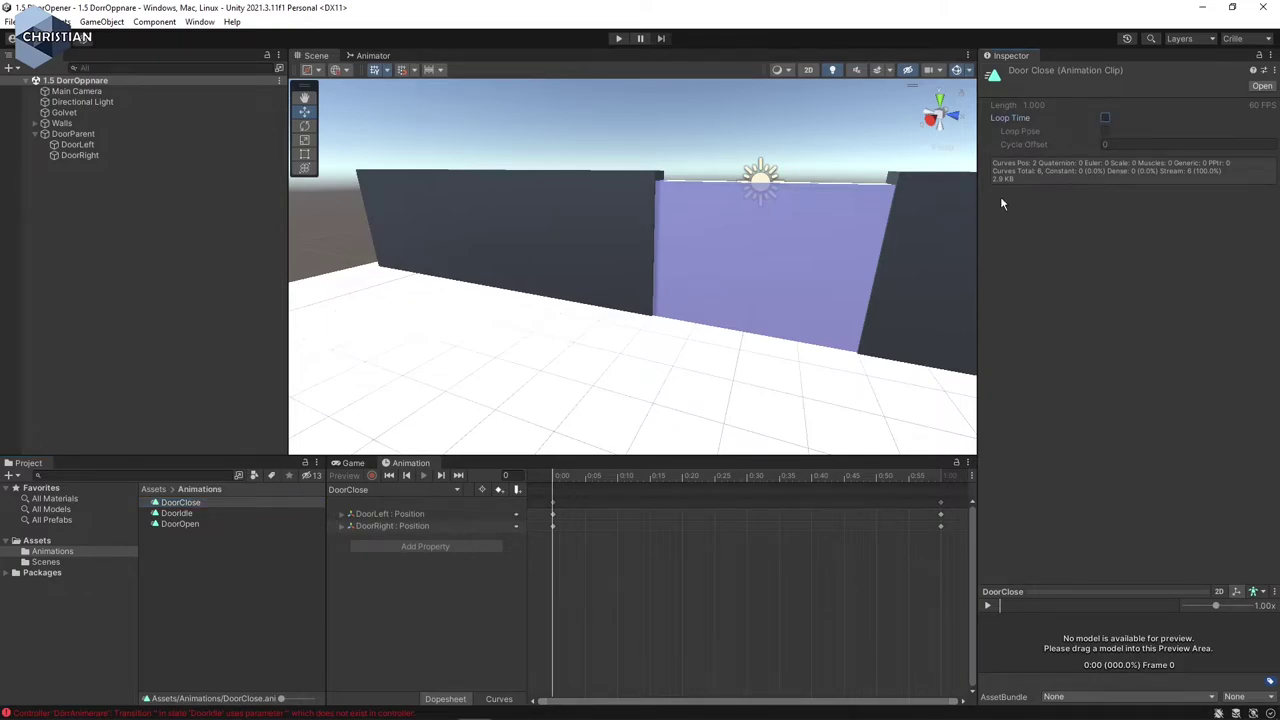
{"action": "left_click", "coordinate": [204, 525]}
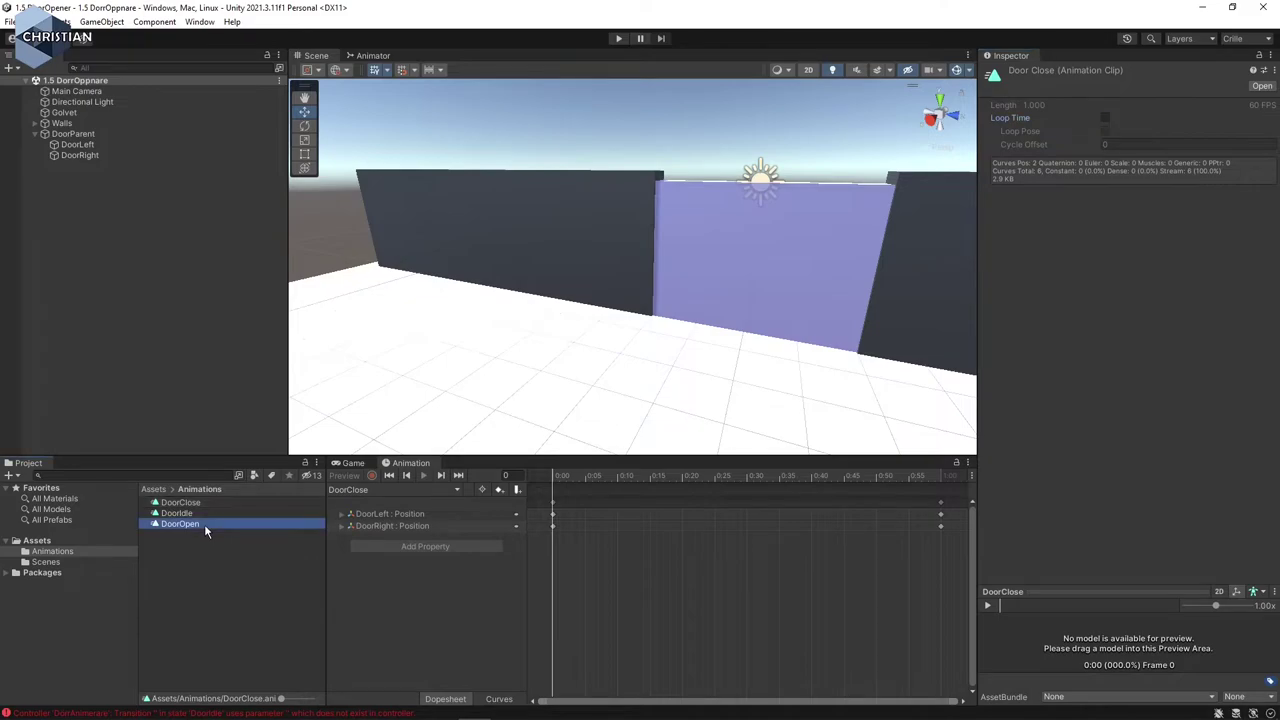
{"action": "left_click", "coordinate": [1108, 117]}
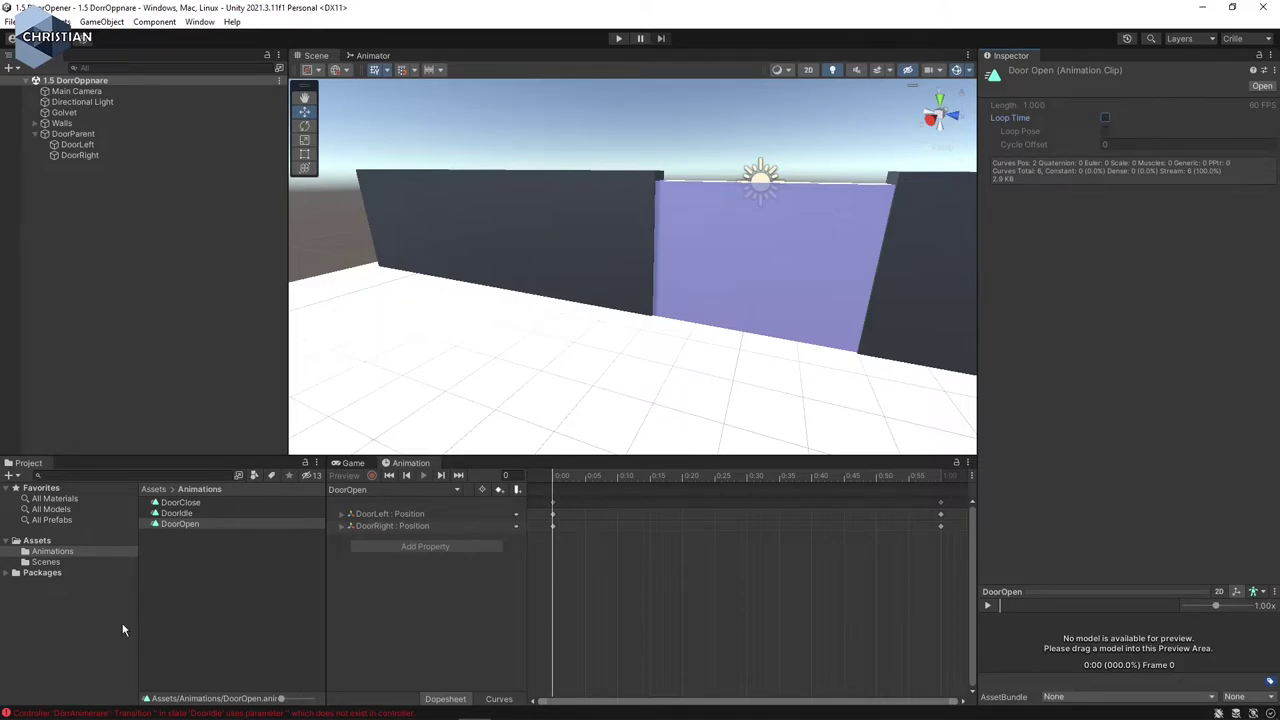
{"action": "left_click", "coordinate": [201, 516]}
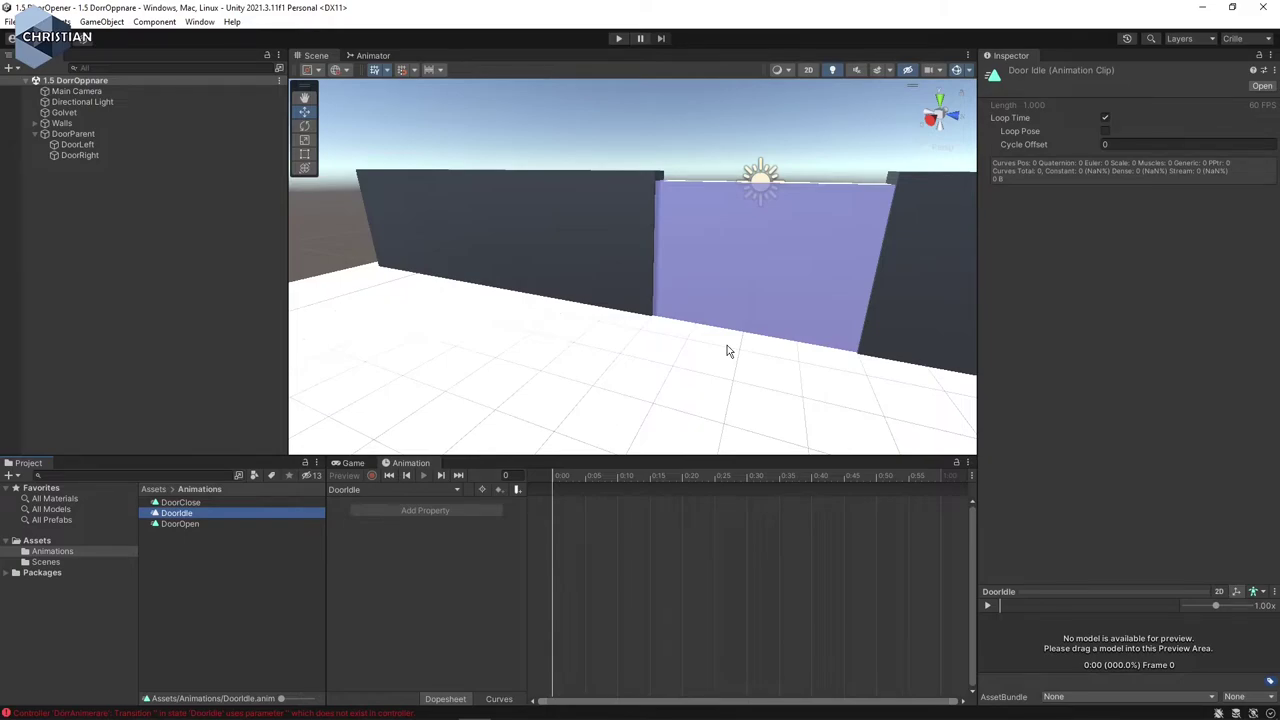
- Add a Box Collider component to DoorParent
{"action": "left_click", "coordinate": [96, 135]}
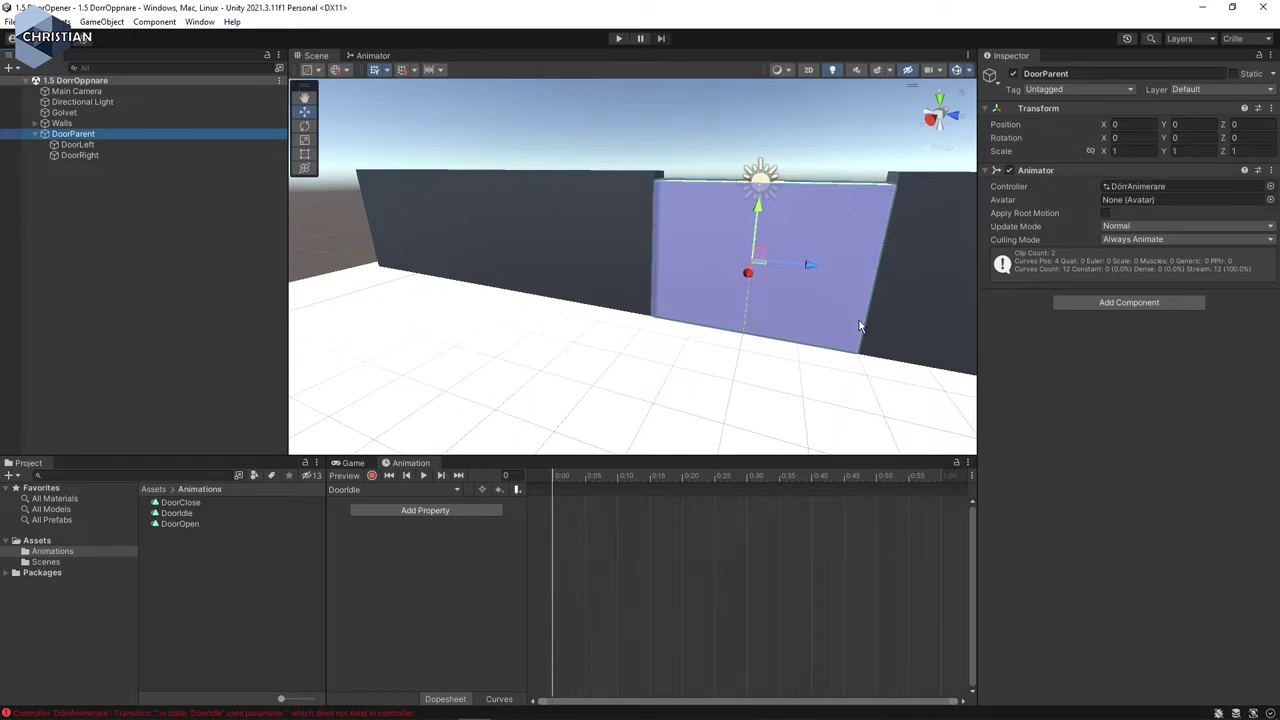
{"action": "left_click", "coordinate": [1121, 305]}
{"action": "type", "text": "r"}
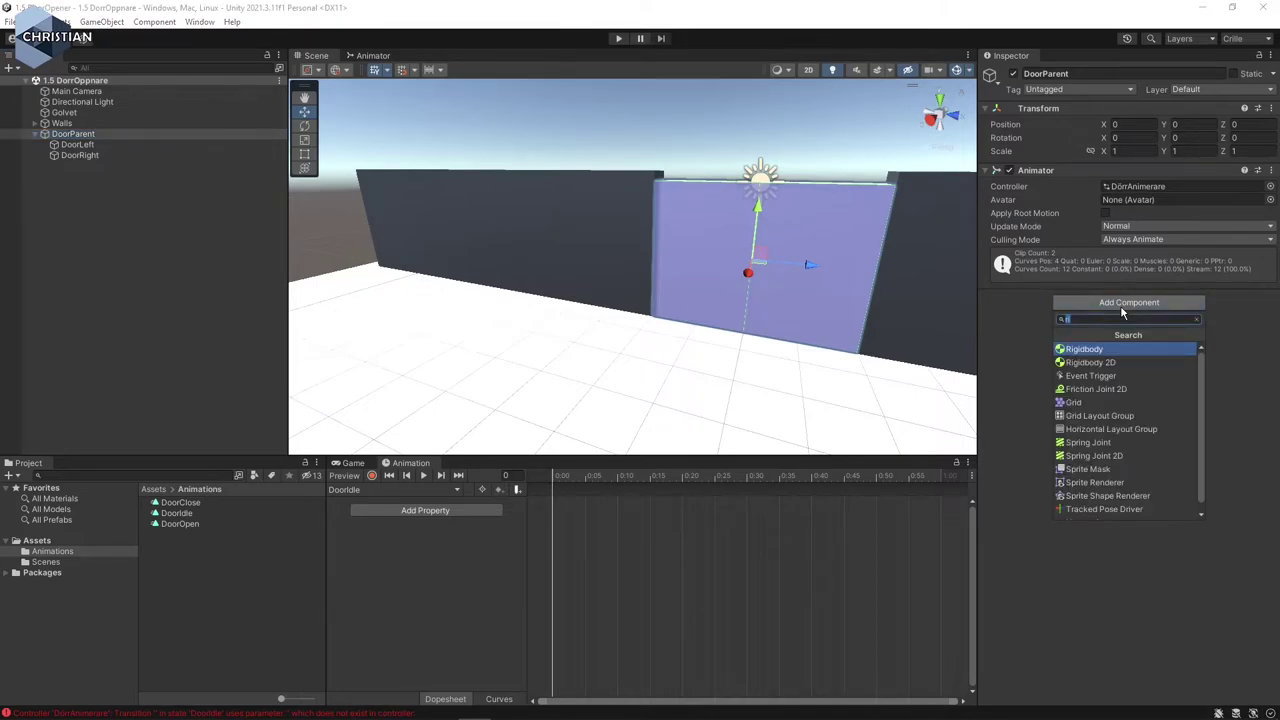
{"action": "type", "text": "bo"}
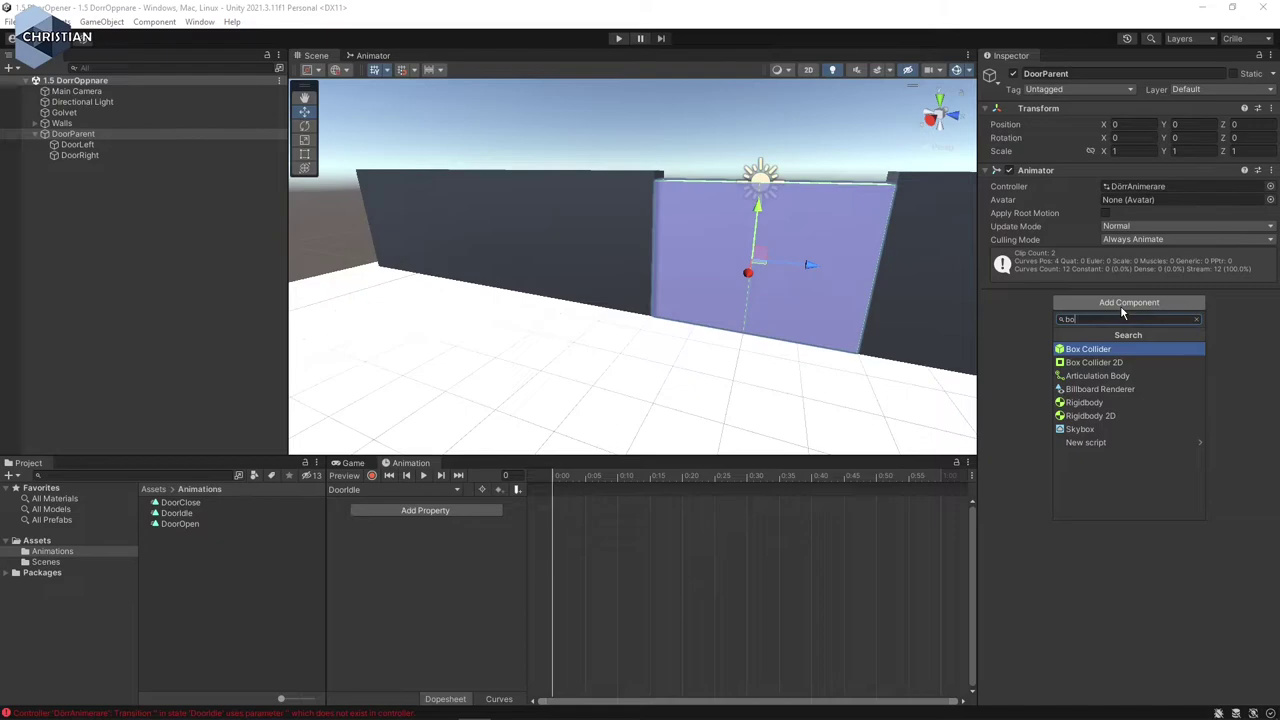
{"action": "left_click", "coordinate": [1100, 352]}
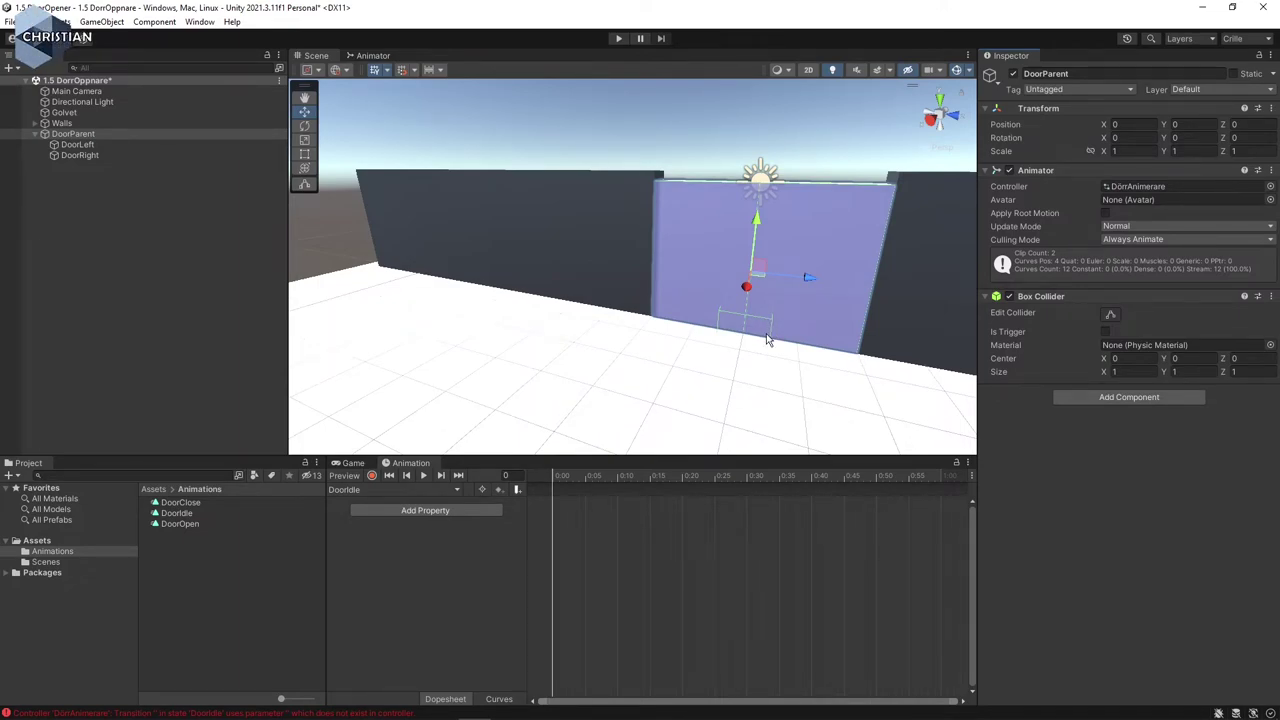
- Set the Box Collider's size to 5 in X and 7 in Z, and make it a trigger
{"action": "left_click", "coordinate": [1130, 376]}
{"action": "type", "text": "5"}
{"action": "key", "text": "Tab"}
{"action": "key", "text": "Tab"}
{"action": "type", "text": "7"}
{"action": "middle_click_drag", "start_coordinate": [906, 391], "coordinate": [851, 340]}
{"action": "scroll", "coordinate": [851, 345], "scroll_direction": "up", "scroll_amount": 2}
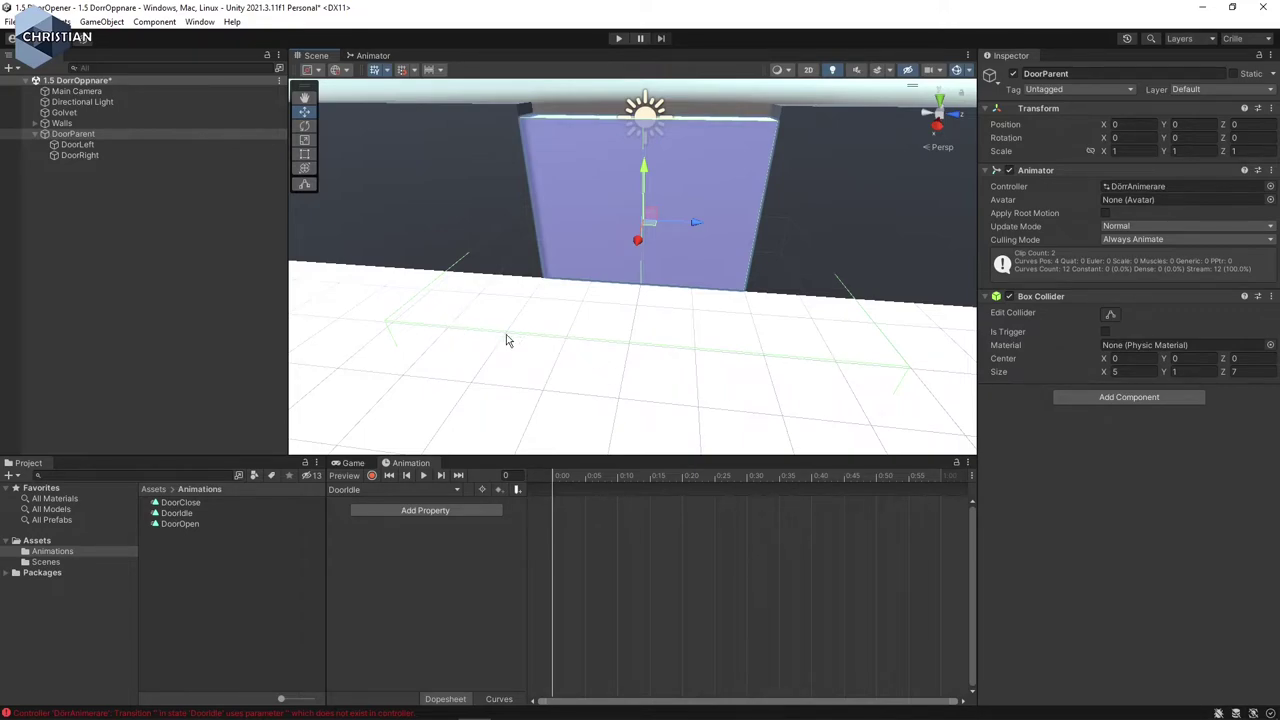
{"action": "left_click", "coordinate": [1106, 332]}
- Examine the console error and check the condition of the DoorIdle to DoorOpen transition in DörrAnimerare
{"action": "mouse_move", "coordinate": [160, 716]}
{"action": "left_click", "coordinate": [158, 716]}
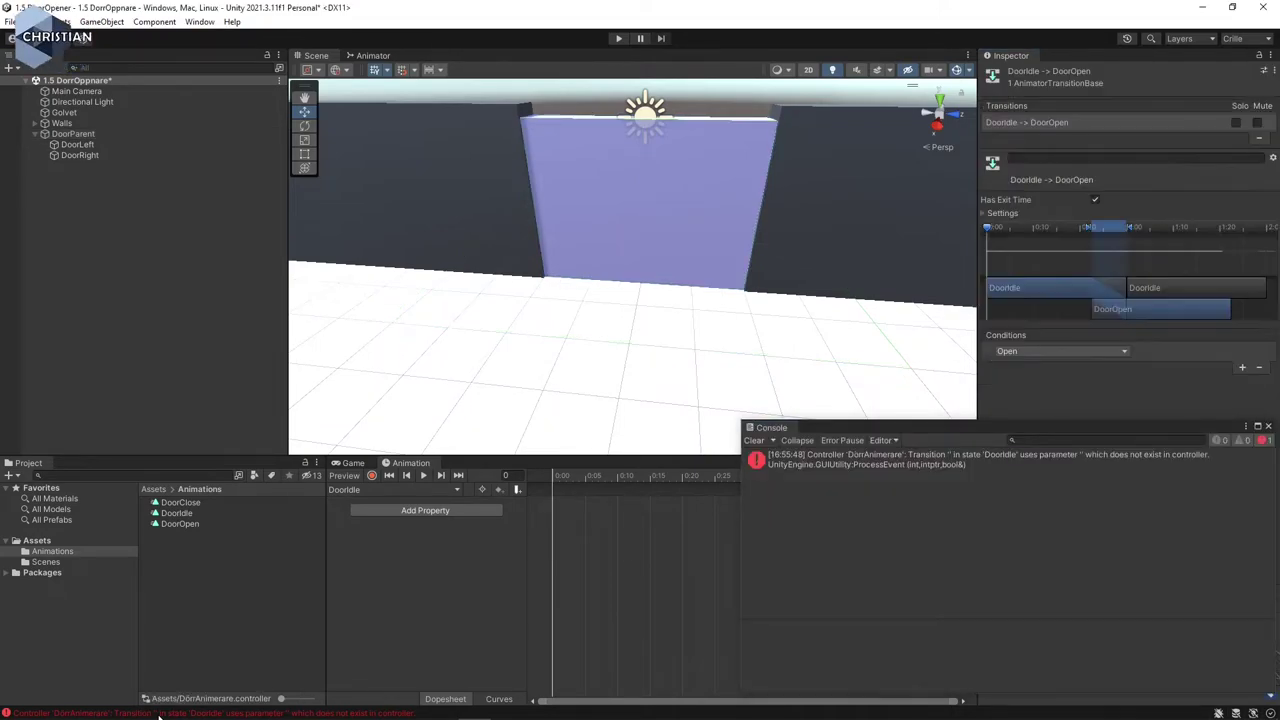
{"action": "left_click", "coordinate": [964, 466]}
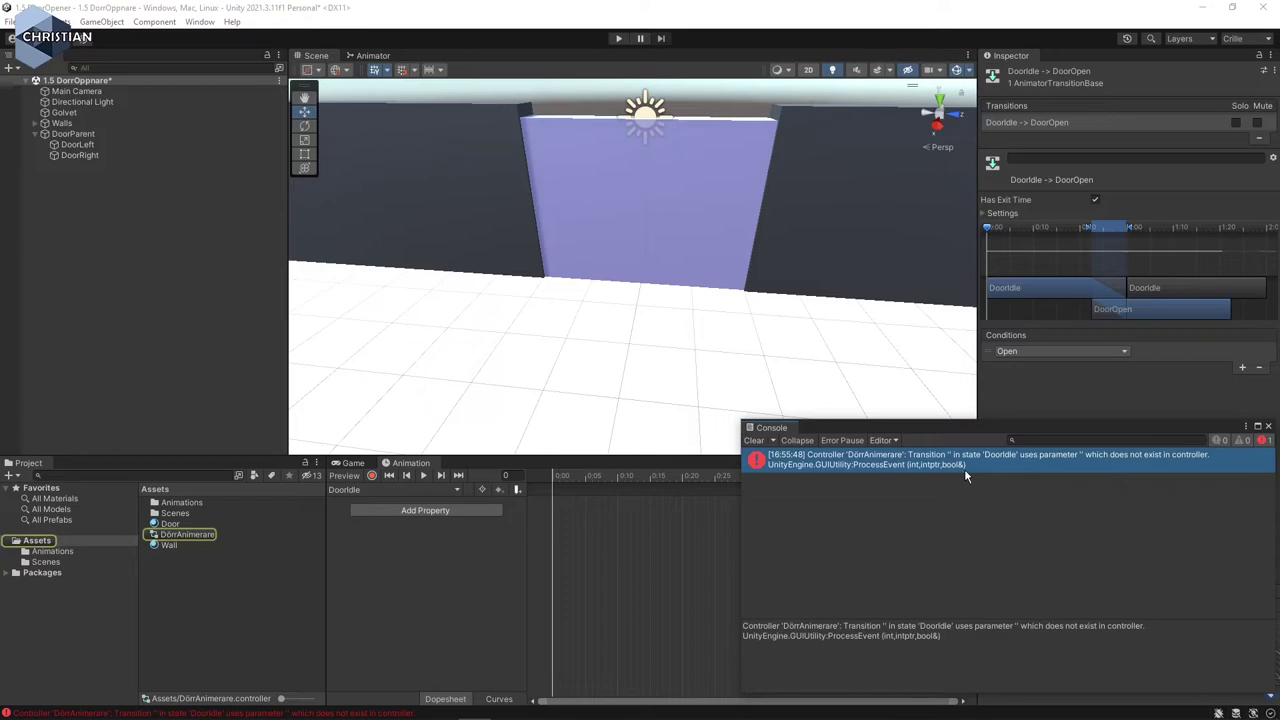
{"action": "left_click", "coordinate": [1270, 426]}
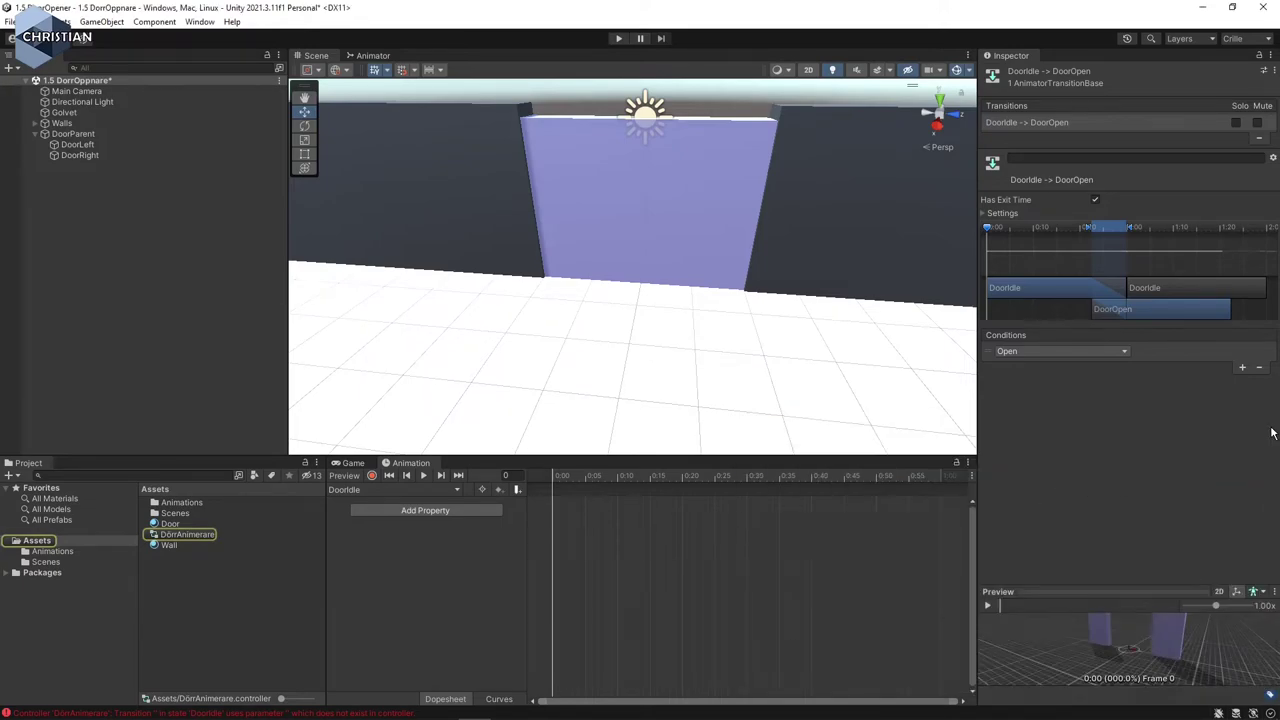
{"action": "double_click", "coordinate": [188, 535]}
{"action": "left_click", "coordinate": [816, 234]}
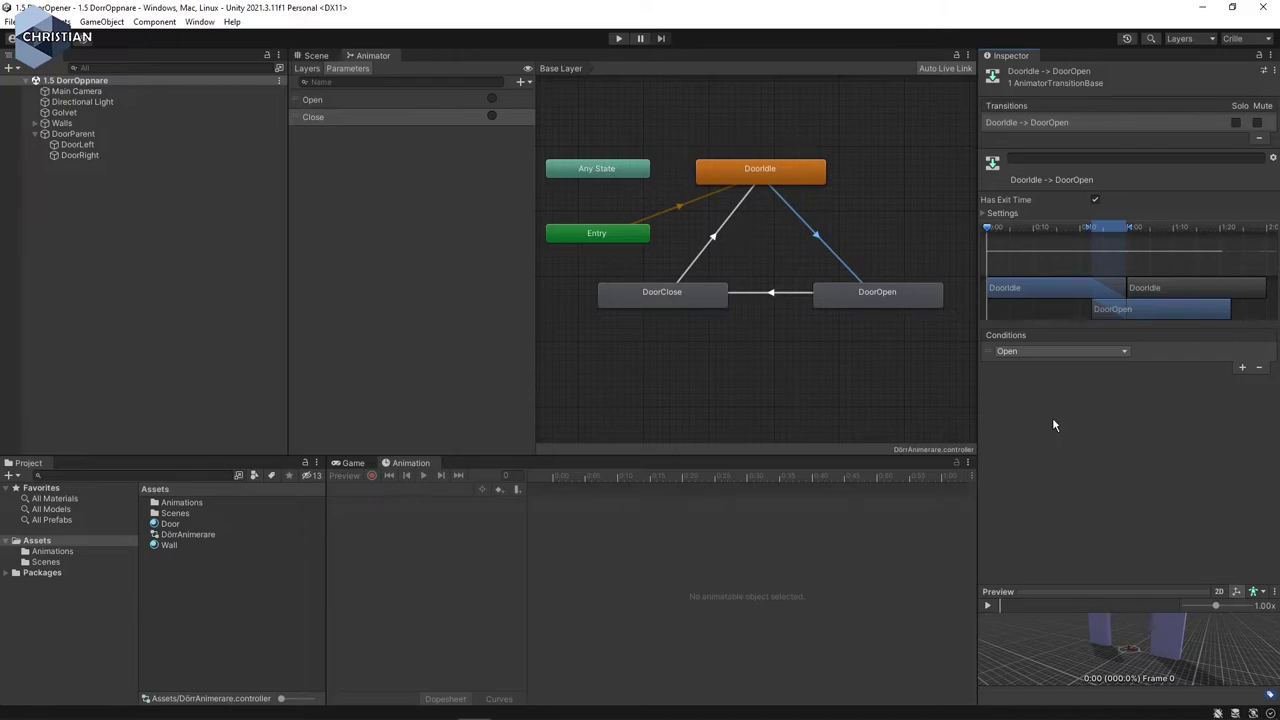
{"action": "left_click", "coordinate": [200, 535]}
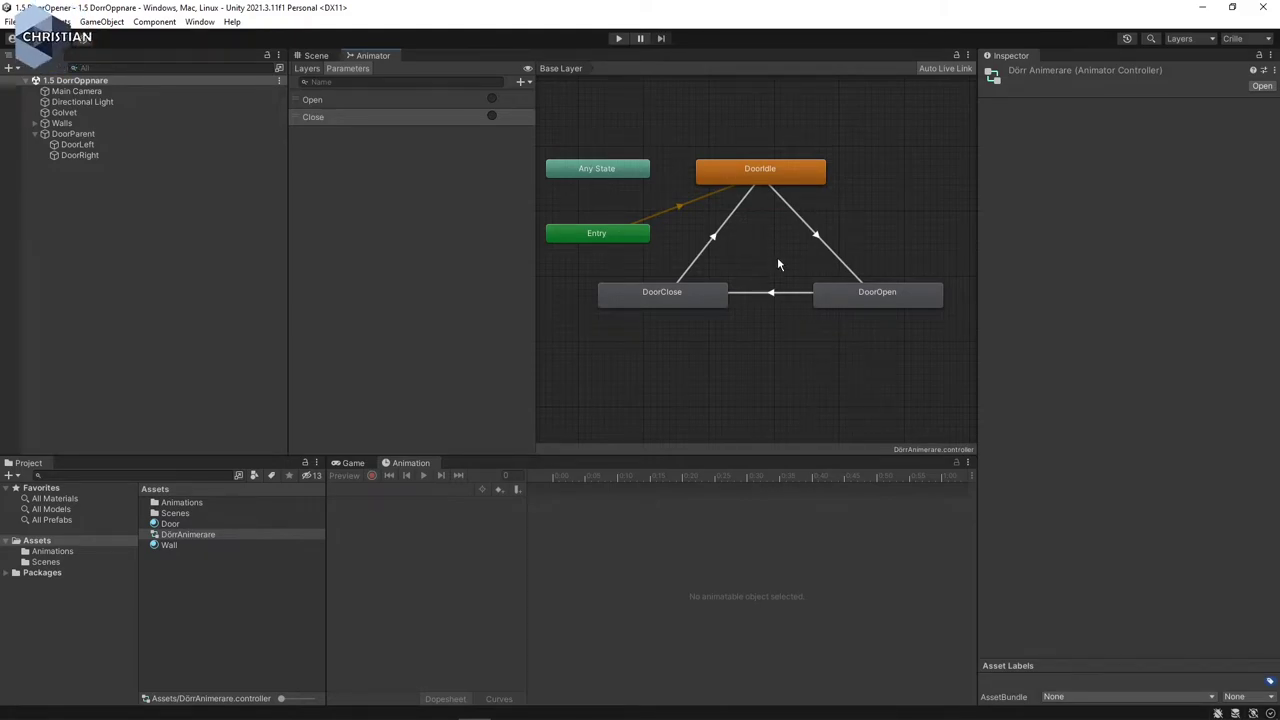
{"action": "left_click", "coordinate": [816, 240]}
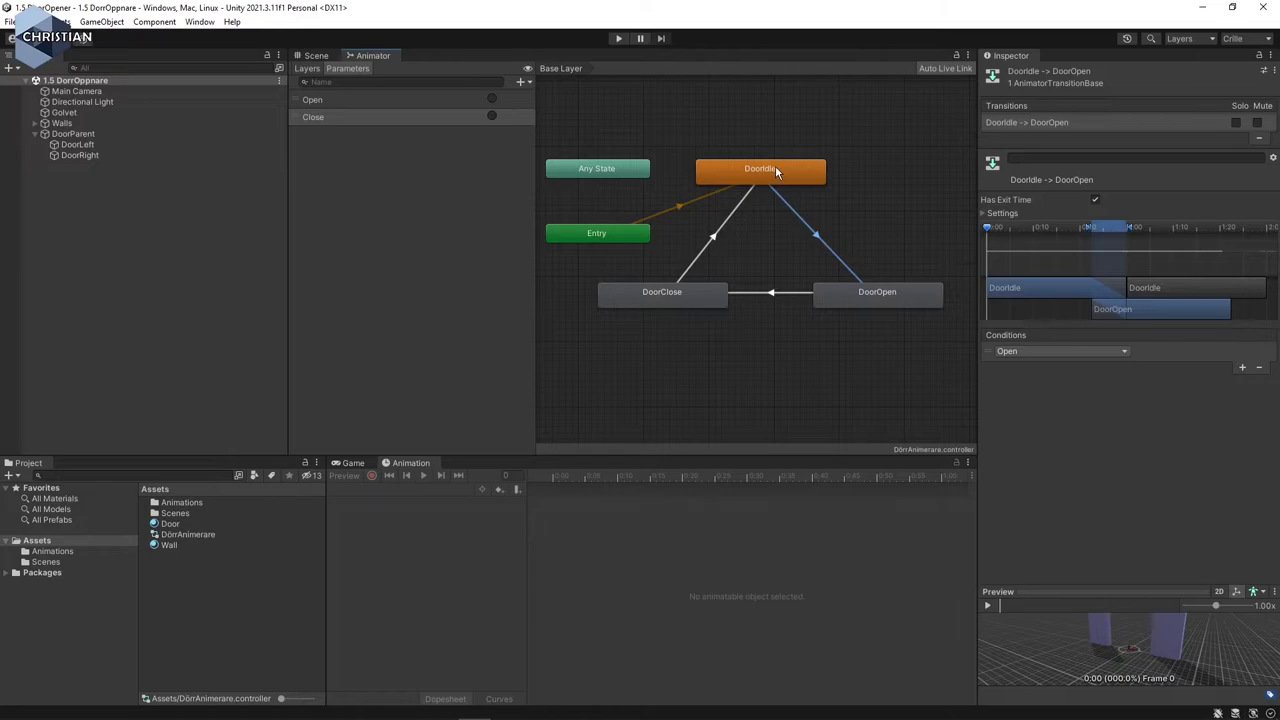
- Test the door in Play mode by firing the Open trigger and the Close trigger, and stop playback
{"action": "left_click", "coordinate": [616, 38]}
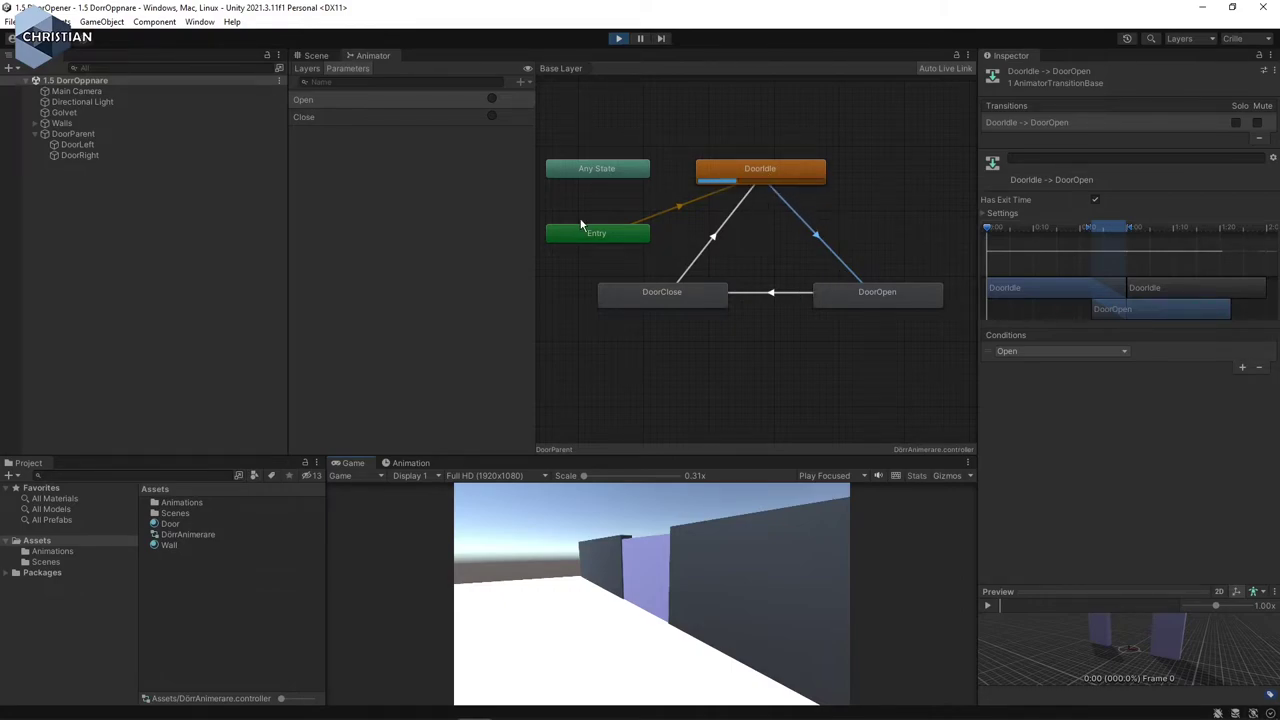
{"action": "left_click", "coordinate": [492, 100]}
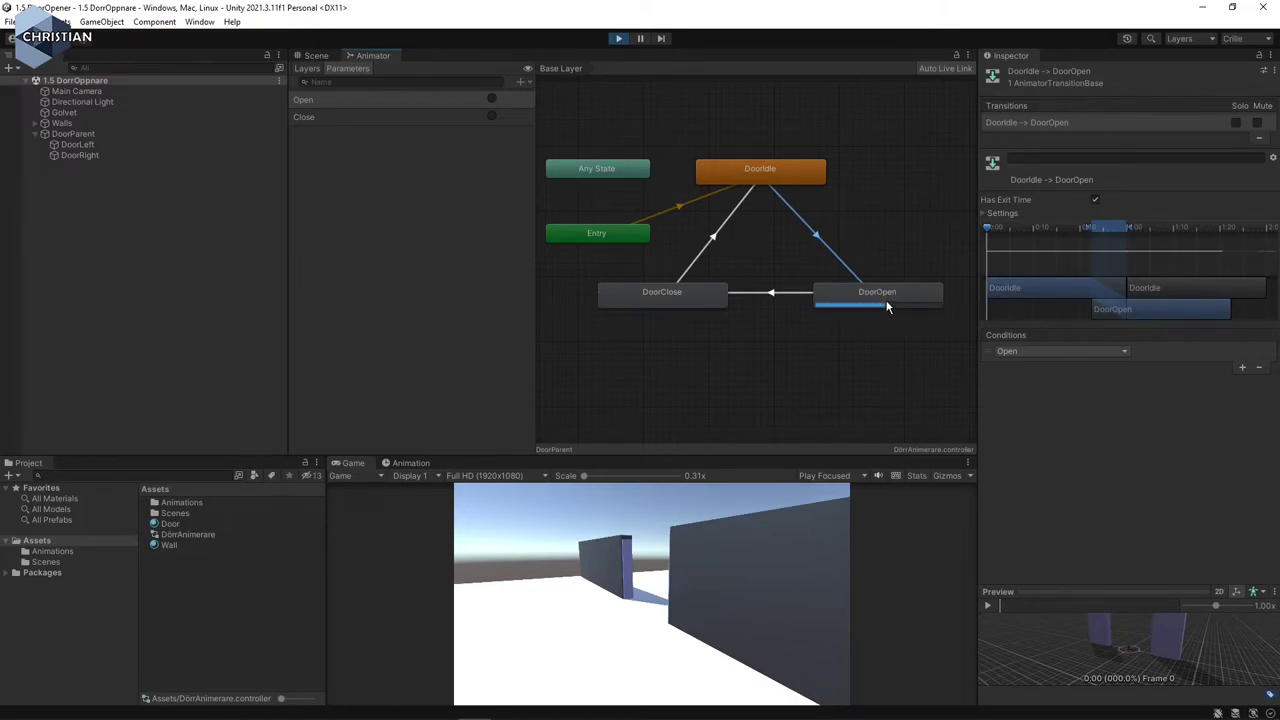
{"action": "left_click", "coordinate": [492, 118]}
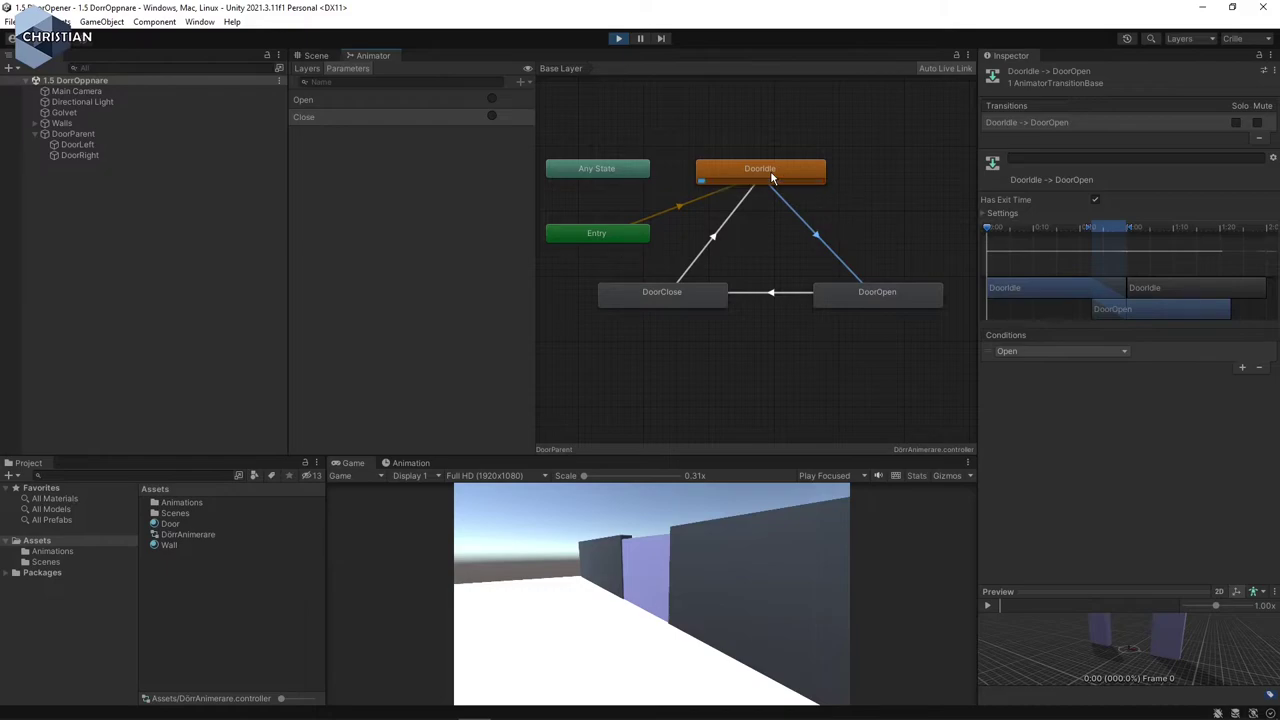
{"action": "left_click", "coordinate": [618, 38]}
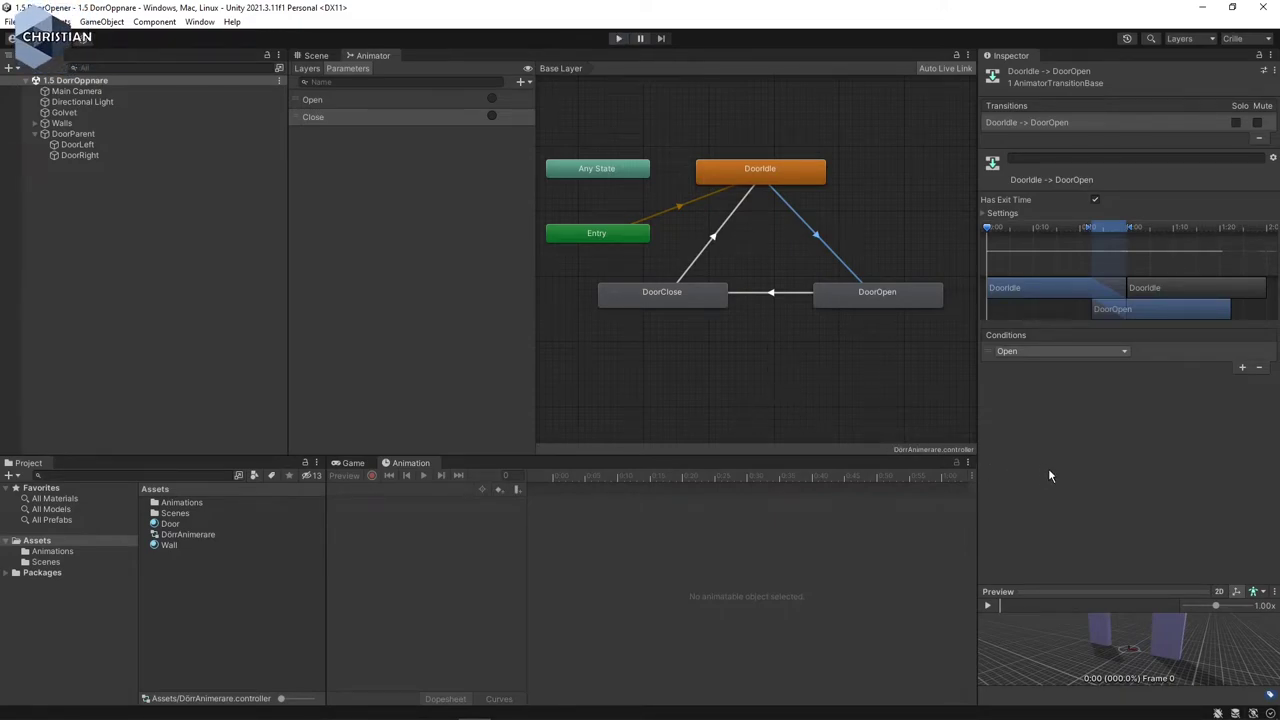
- Review DoorParent's components in the scene, and create a folder named Scripts in Assets
{"action": "left_click", "coordinate": [316, 56]}
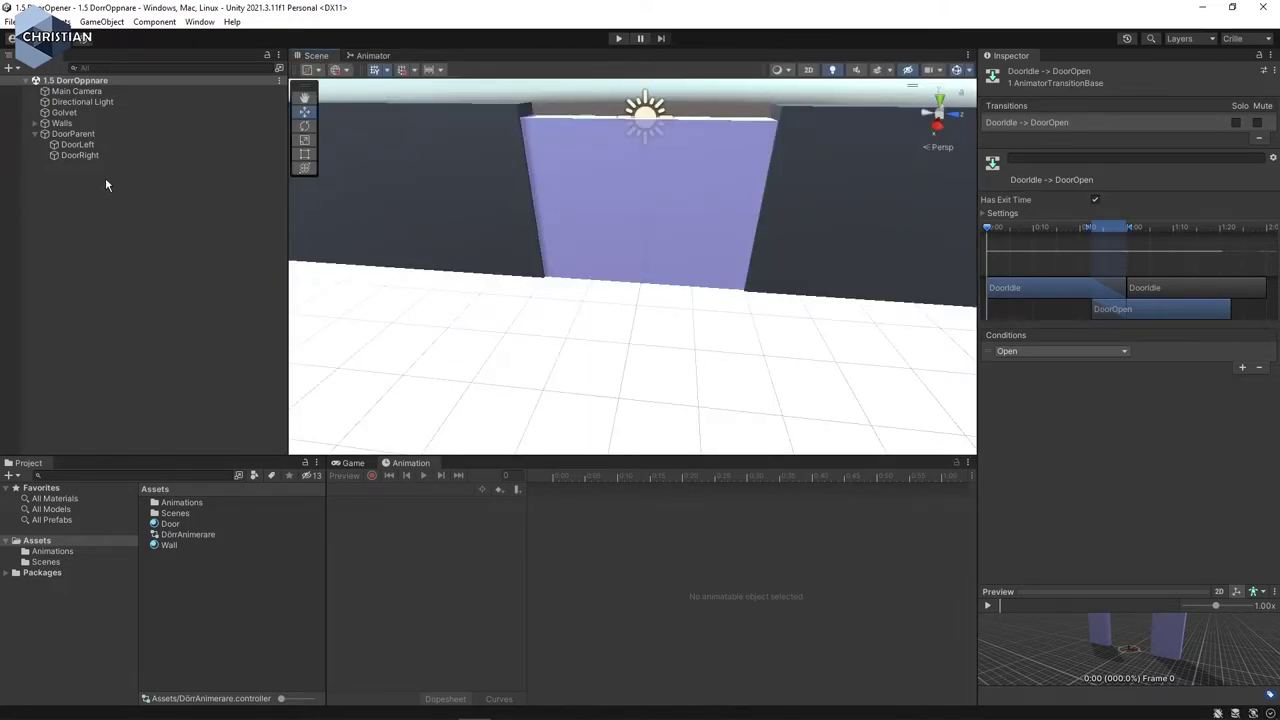
{"action": "left_click", "coordinate": [101, 135]}
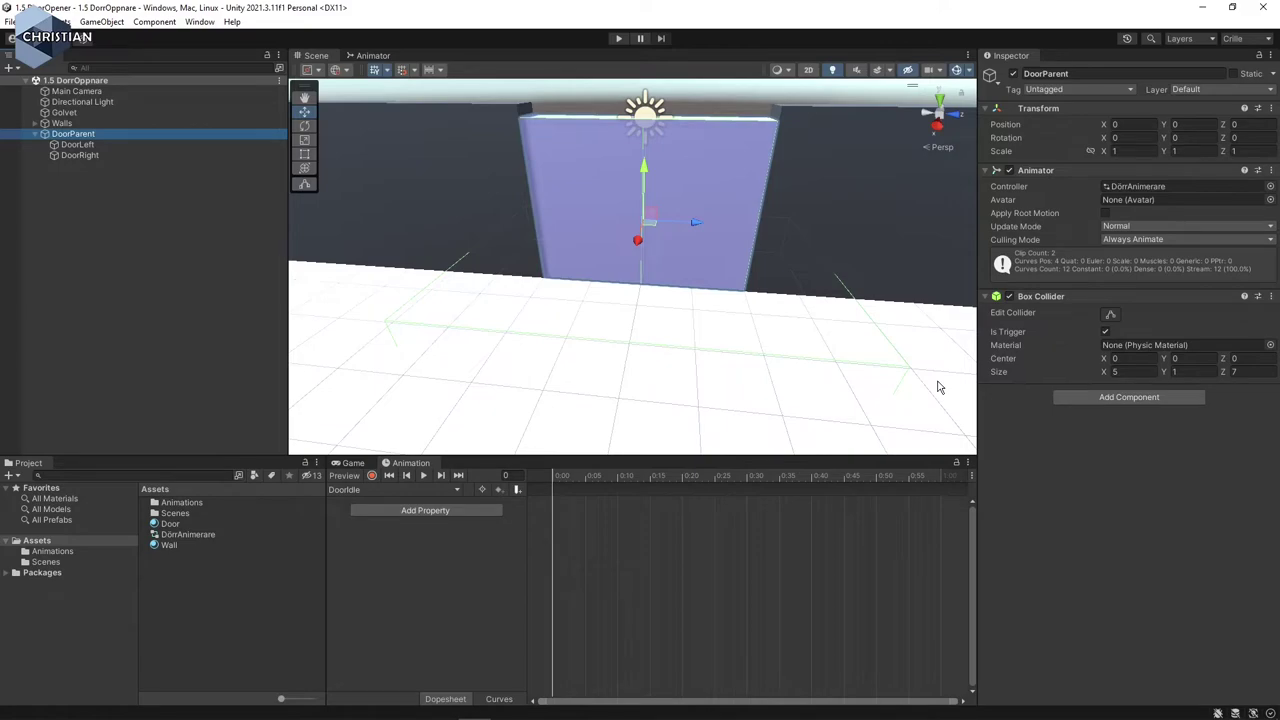
{"action": "left_click", "coordinate": [191, 594]}
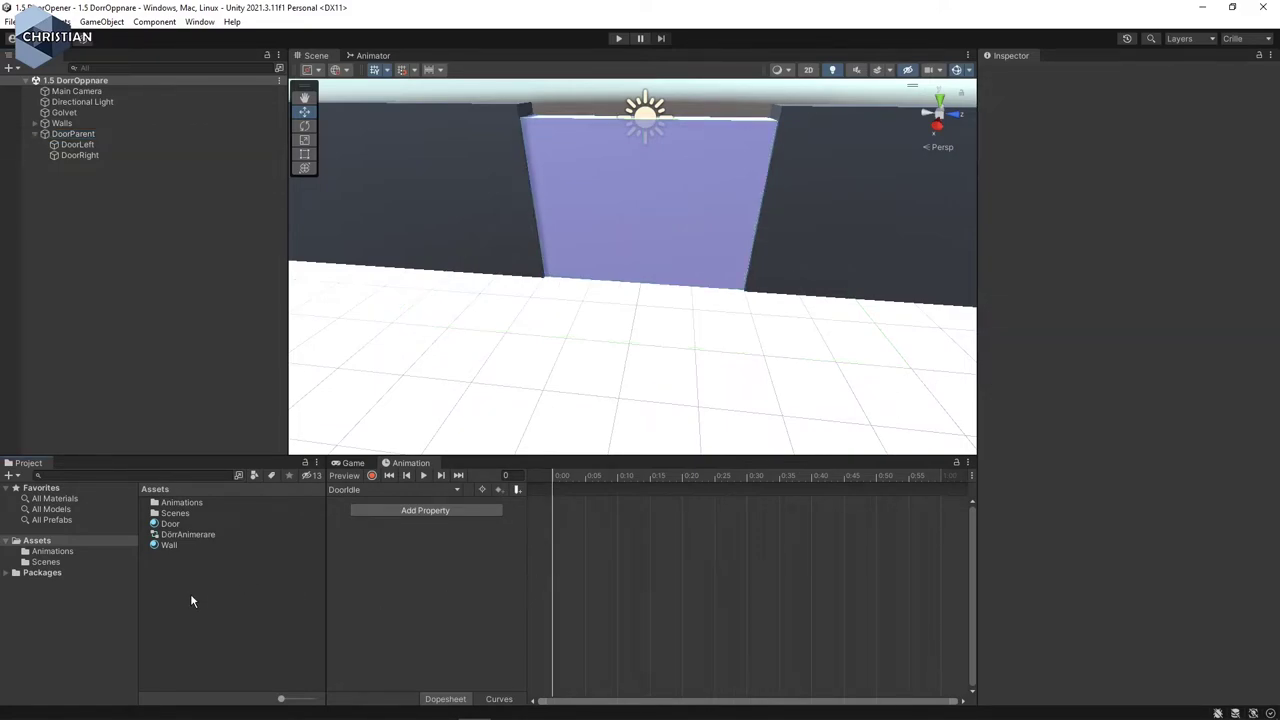
{"action": "right_click", "coordinate": [192, 600]}
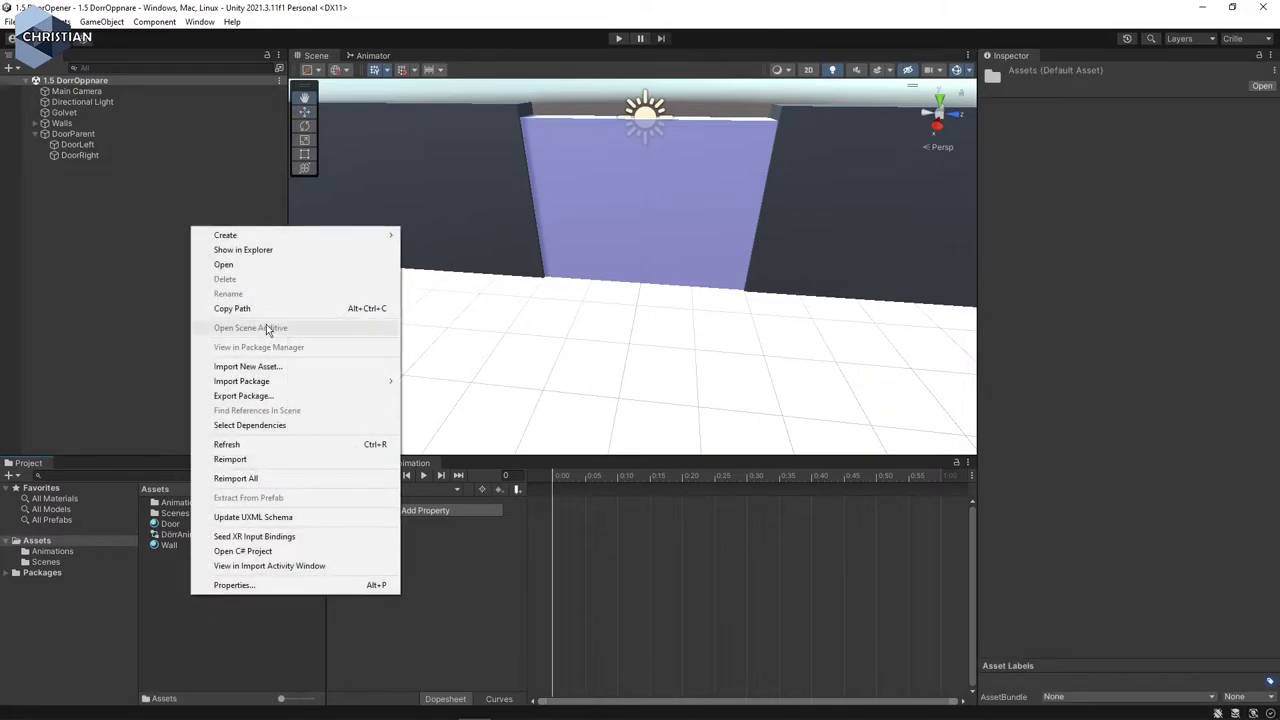
{"action": "mouse_move", "coordinate": [249, 240]}
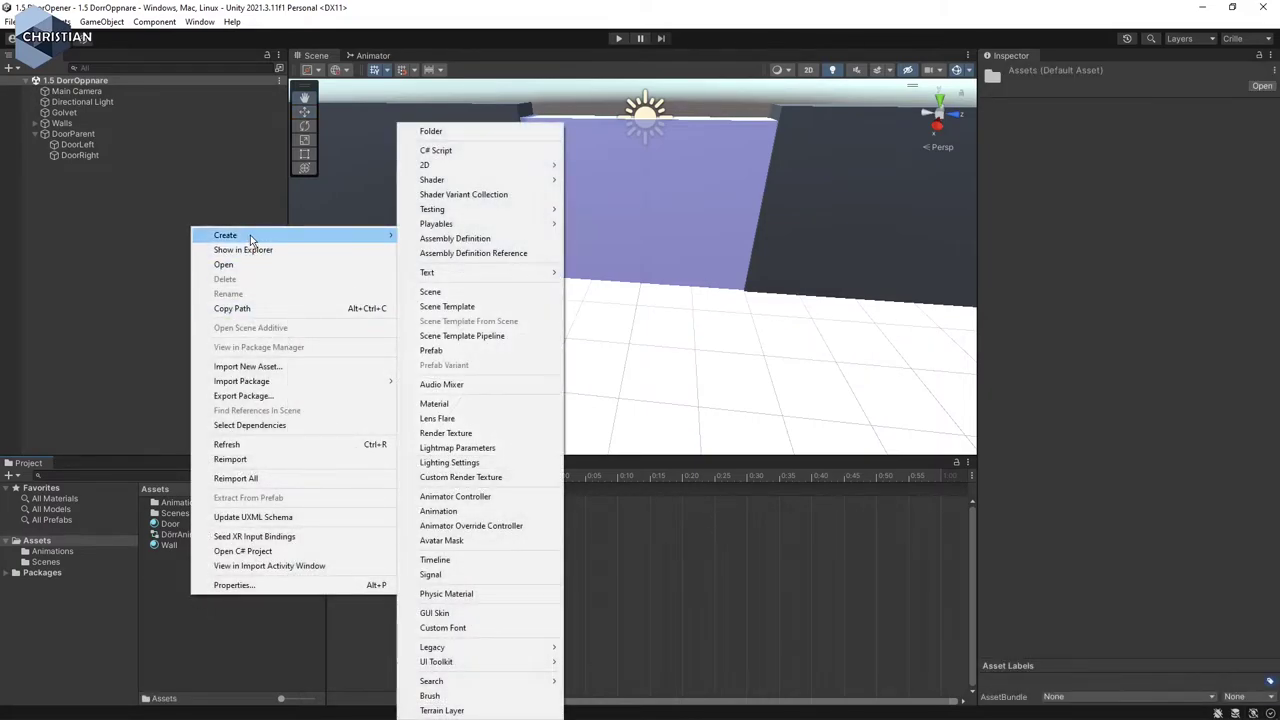
{"action": "left_click", "coordinate": [436, 140]}
{"action": "type", "text": "Scripts"}
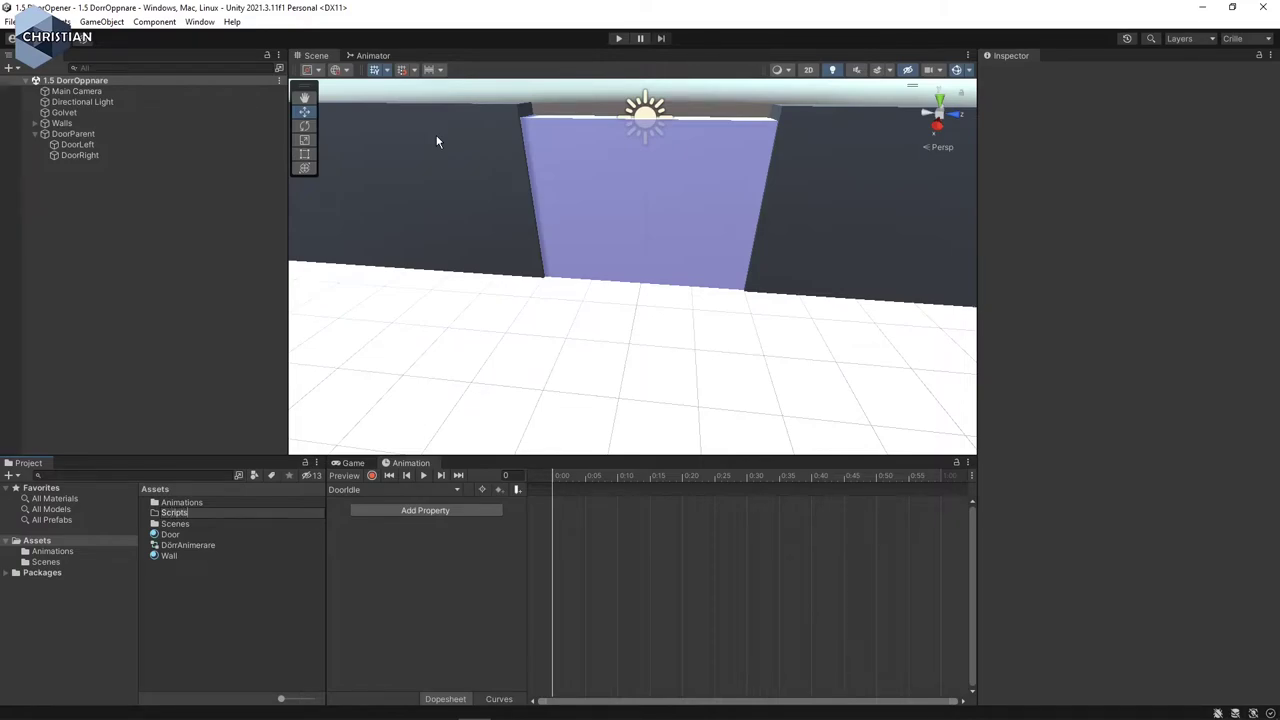
{"action": "key", "text": "Return"}
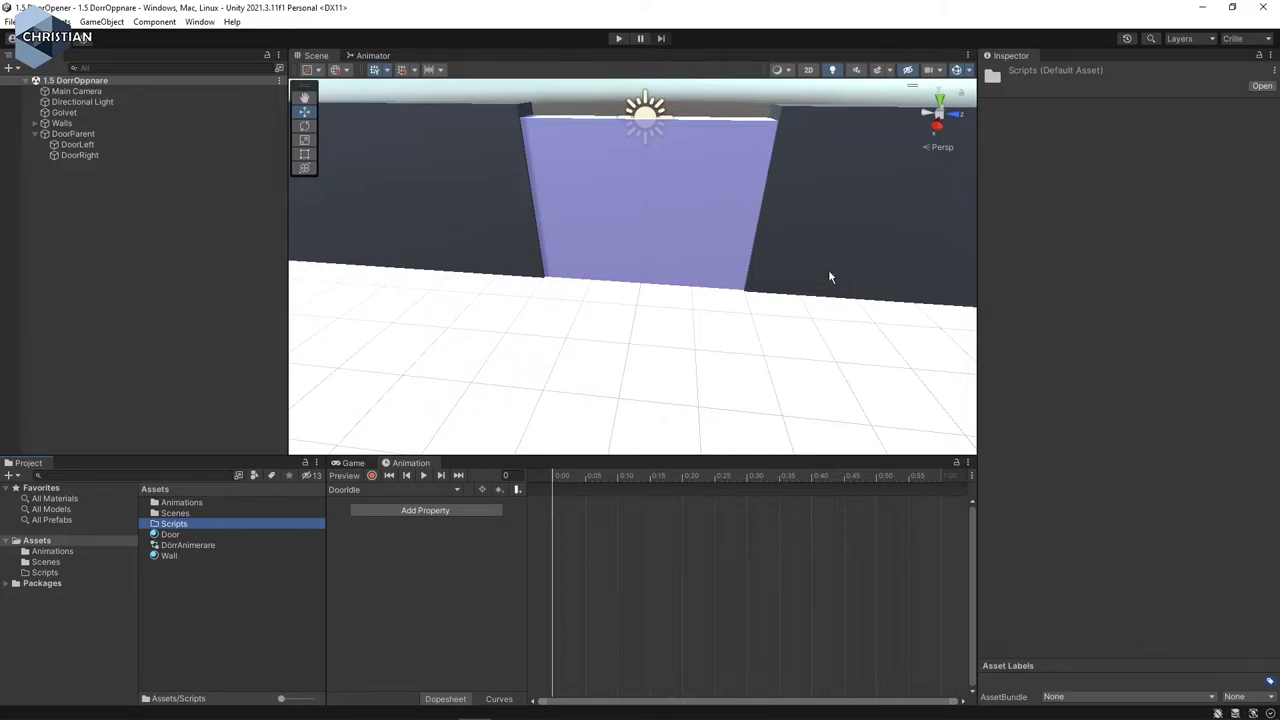
- Add a new script component named DoorController to DoorParent
{"action": "left_click", "coordinate": [82, 133]}
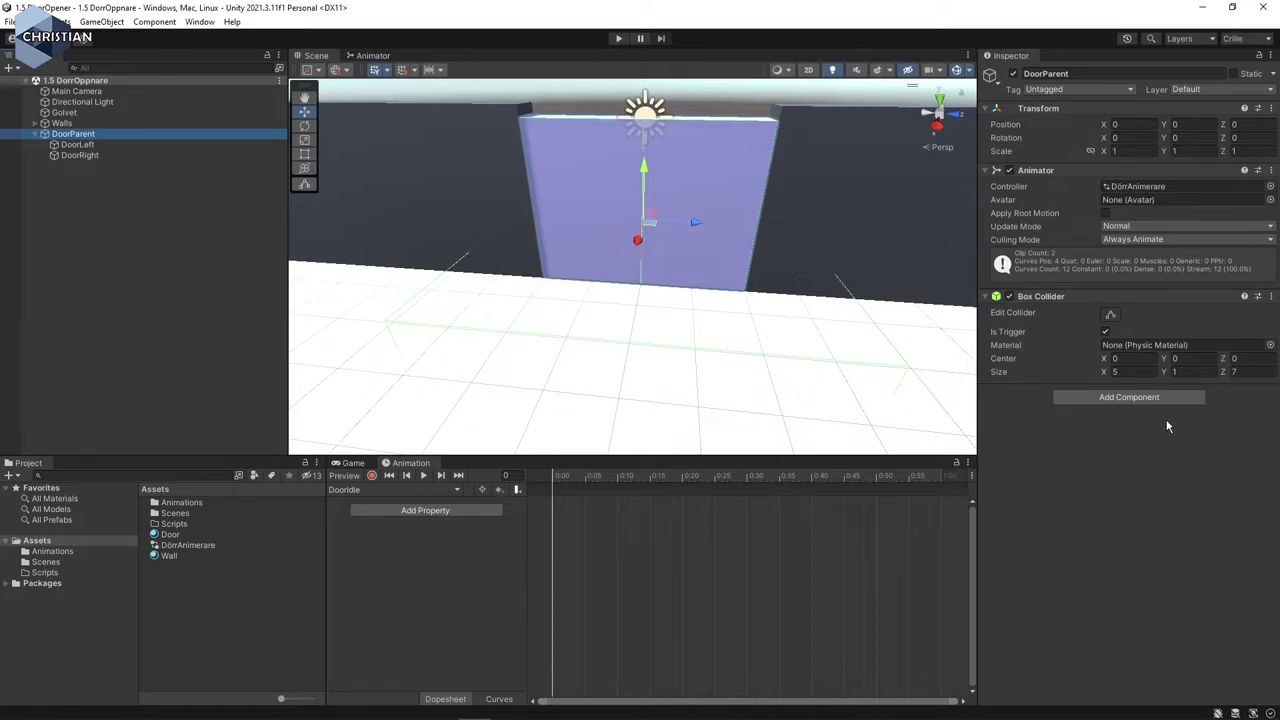
{"action": "left_click", "coordinate": [1140, 398]}
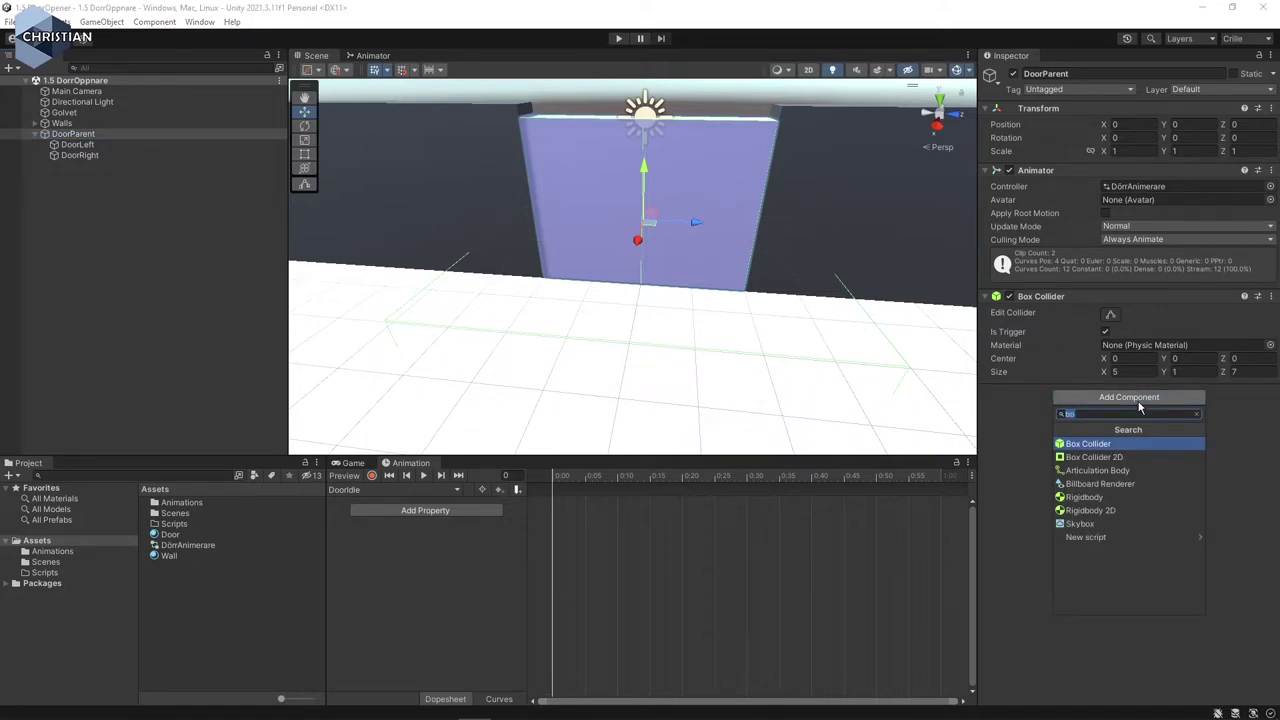
{"action": "type", "text": "DoorController"}
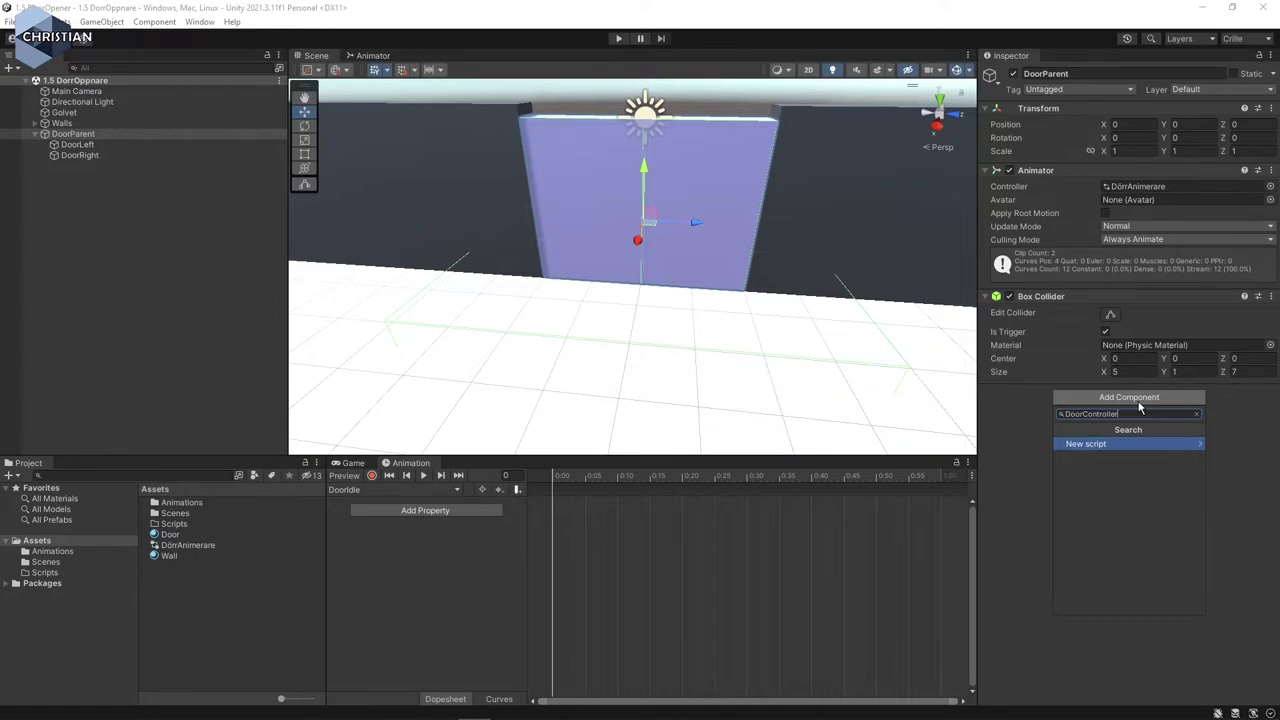
{"action": "key", "text": "Return"}
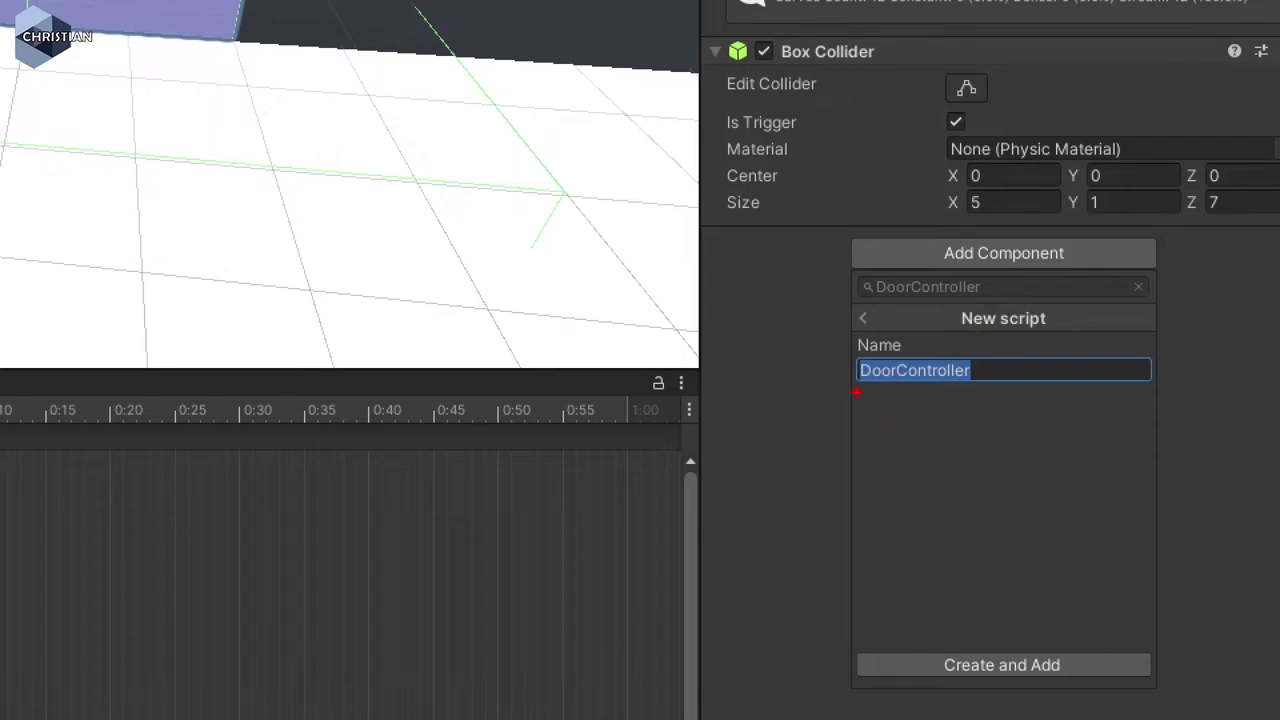
{"action": "mouse_move", "coordinate": [857, 381]}
{"action": "left_mouse_down"}
{"action": "mouse_move", "coordinate": [968, 394]}
{"action": "mouse_move", "coordinate": [1010, 380]}
{"action": "left_mouse_up"}
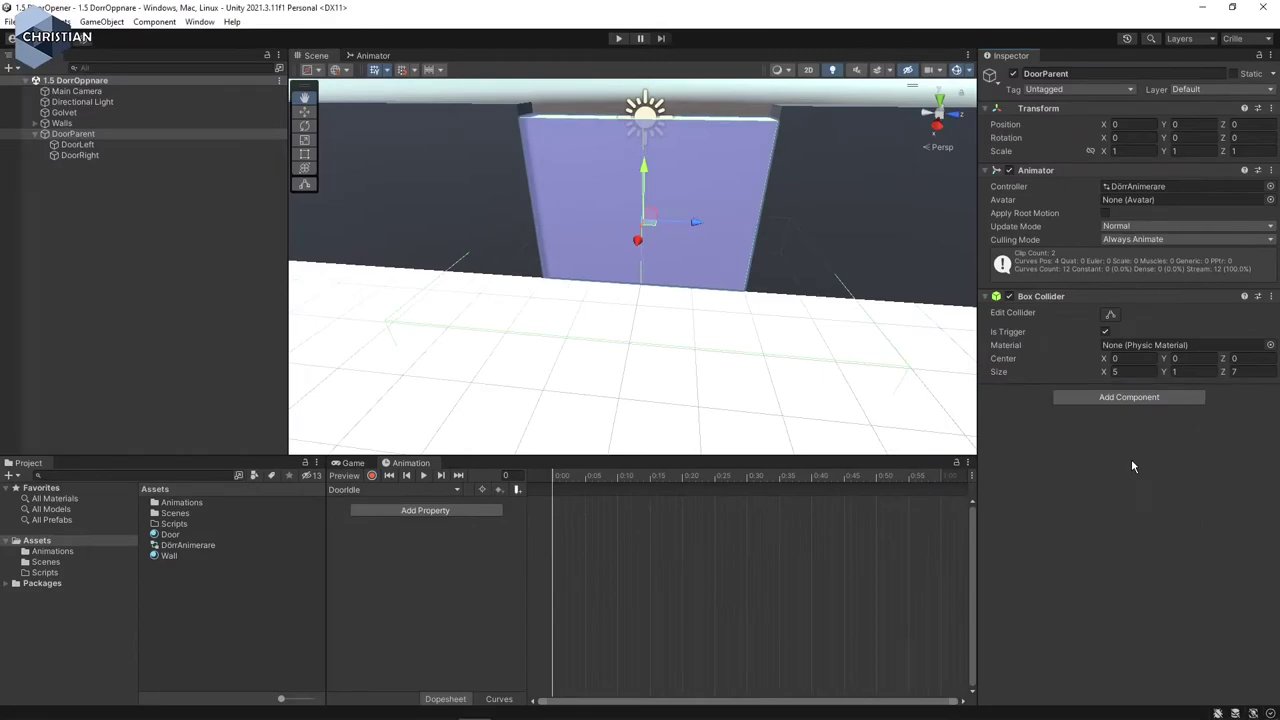
{"action": "left_click", "coordinate": [1160, 399]}
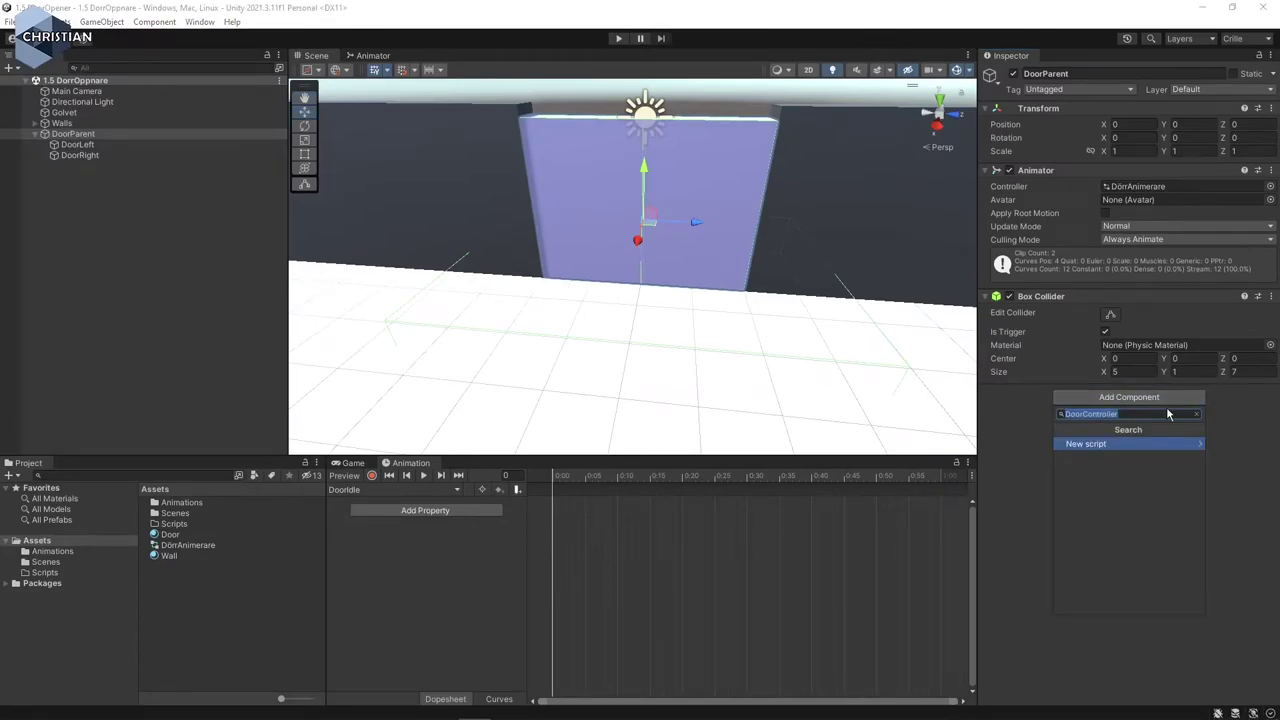
{"action": "left_click", "coordinate": [1107, 443]}
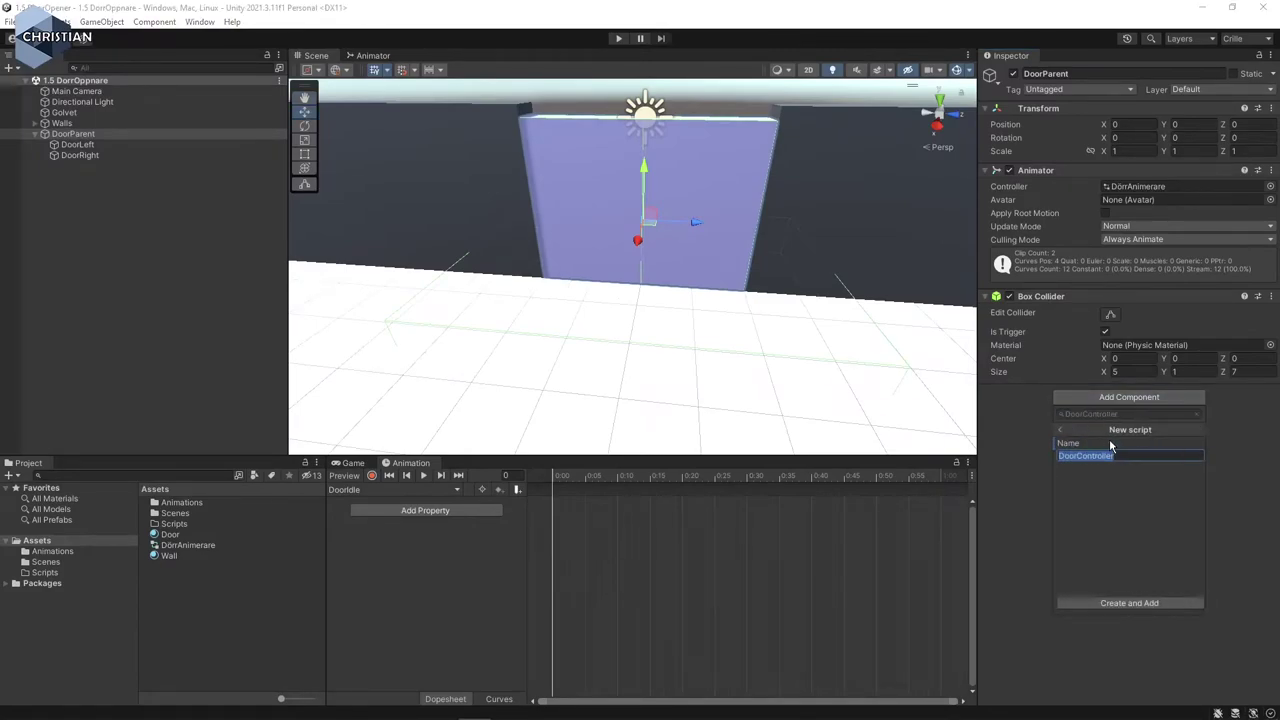
{"action": "left_click", "coordinate": [1146, 604]}
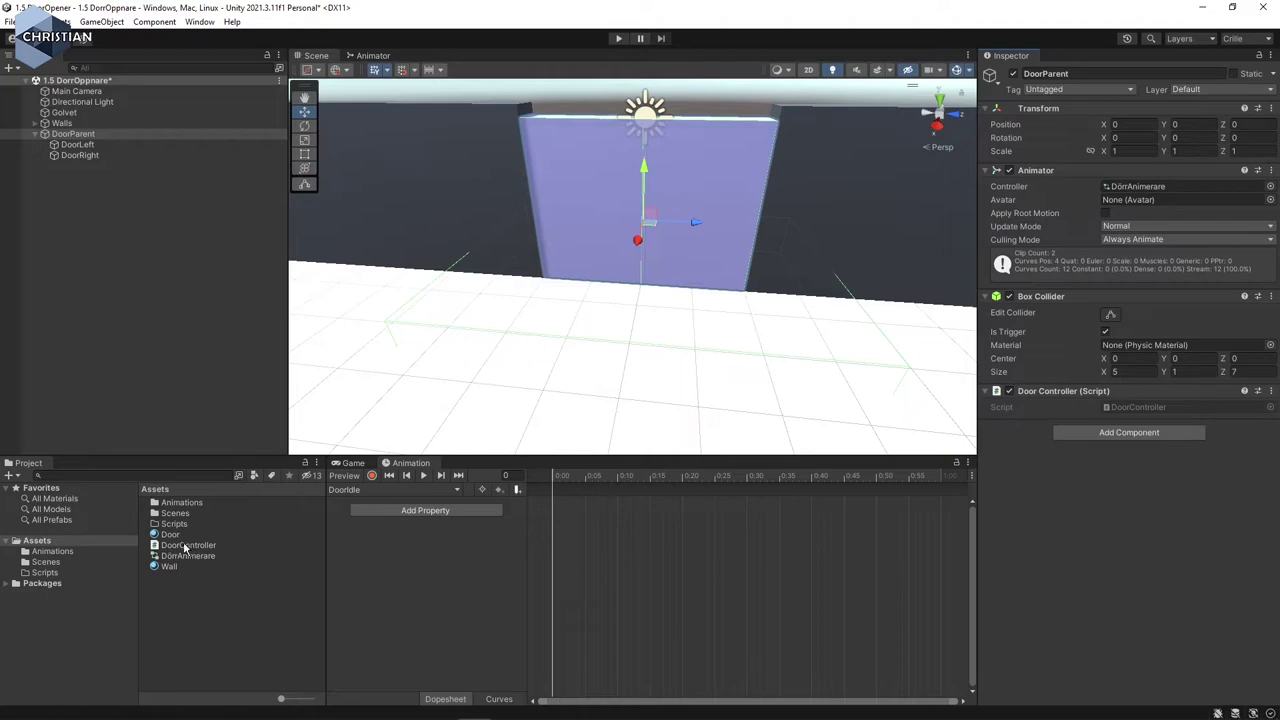
- Move the DoorController script from Assets into the Scripts folder and select it there
{"action": "left_click_drag", "start_coordinate": [175, 547], "coordinate": [180, 526]}
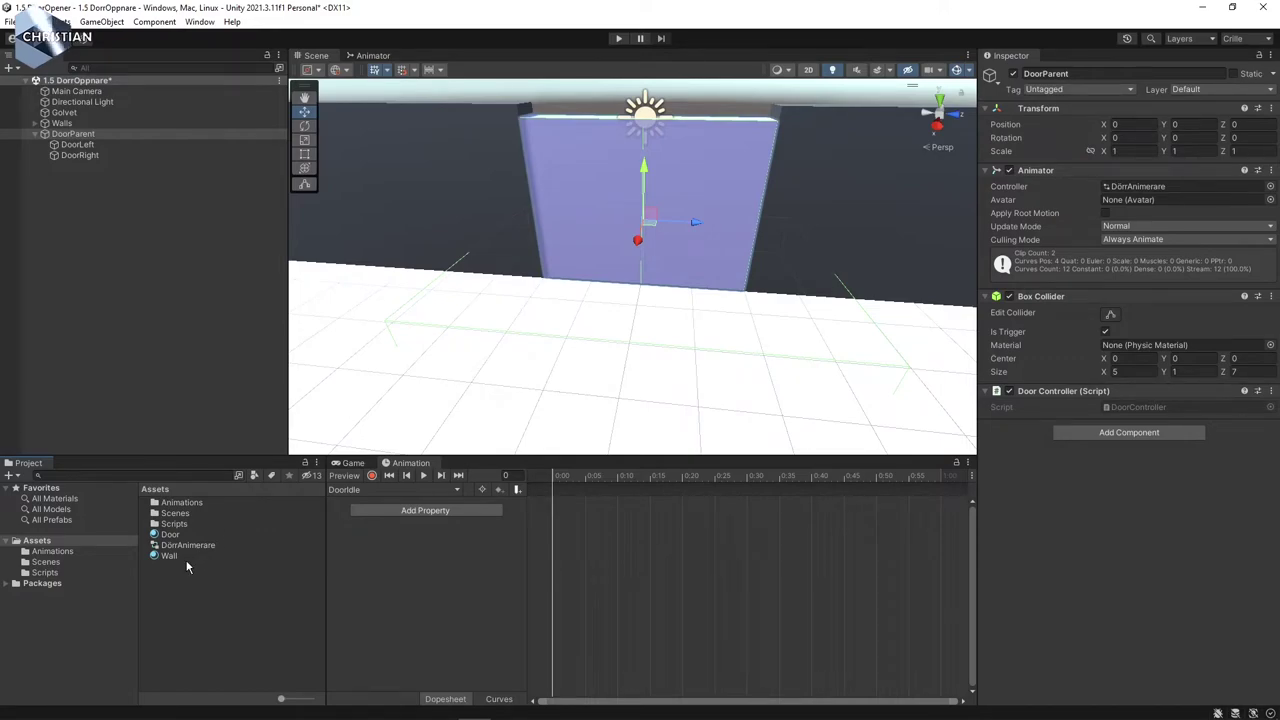
{"action": "left_click", "coordinate": [46, 573]}
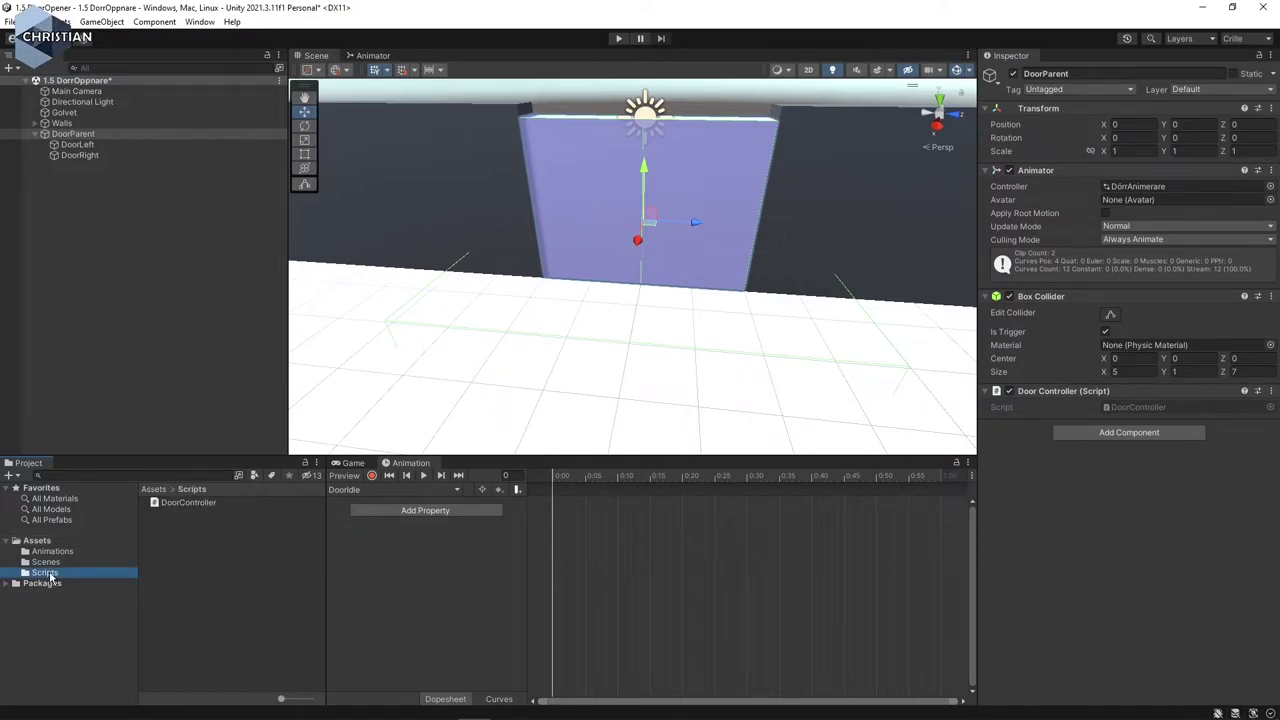
{"action": "left_click", "coordinate": [192, 504]}
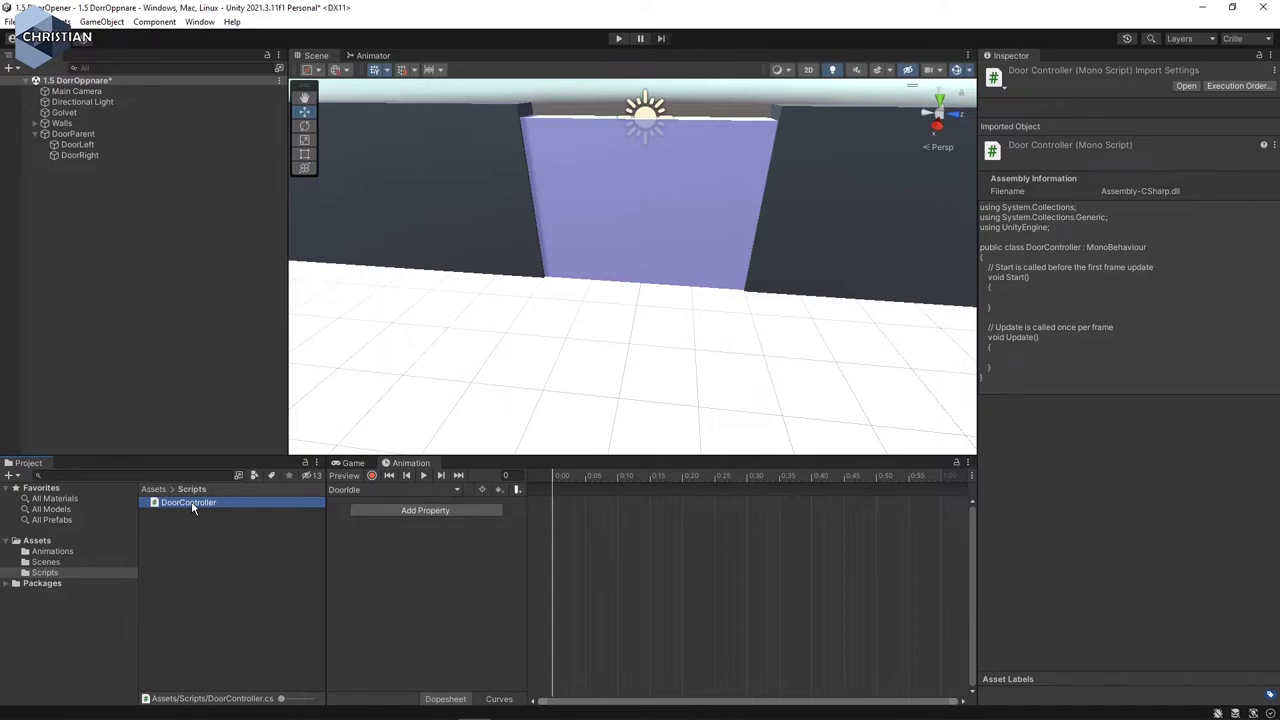
- Toggle the Open and Close trigger parameters on and off in the Animator, and return to the Scene view
{"action": "left_click", "coordinate": [372, 56]}
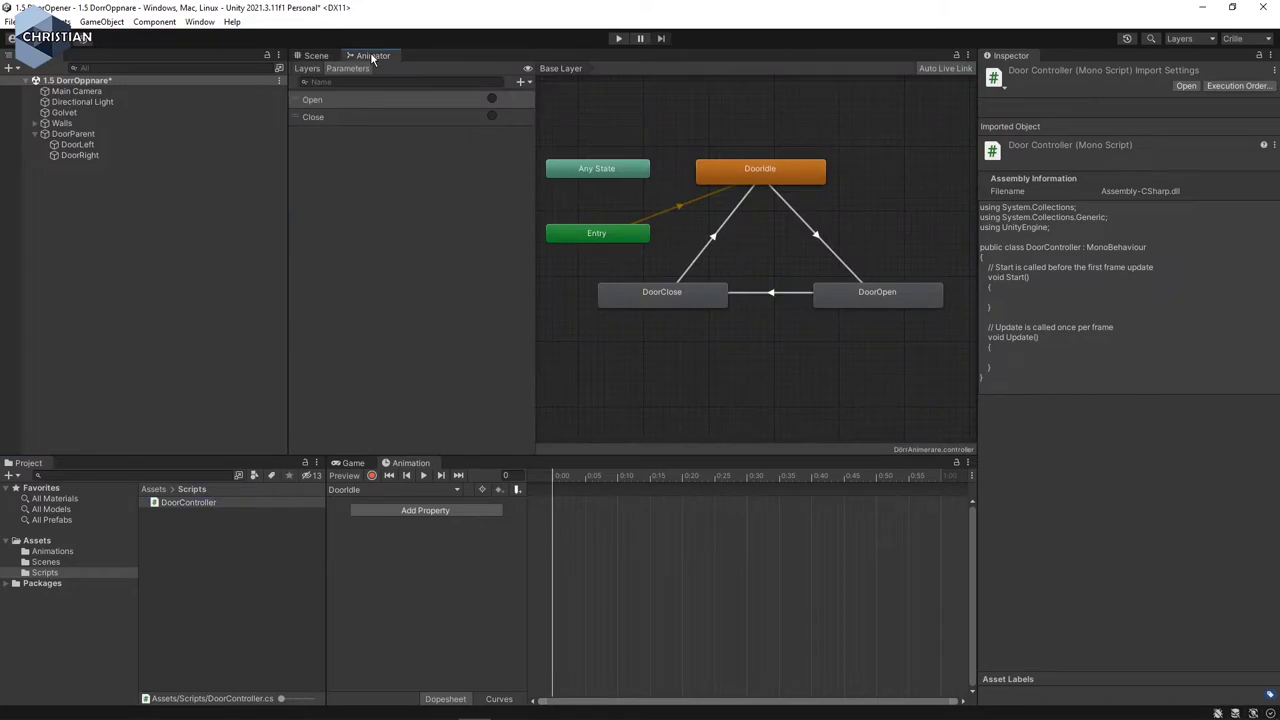
{"action": "left_click", "coordinate": [491, 117]}
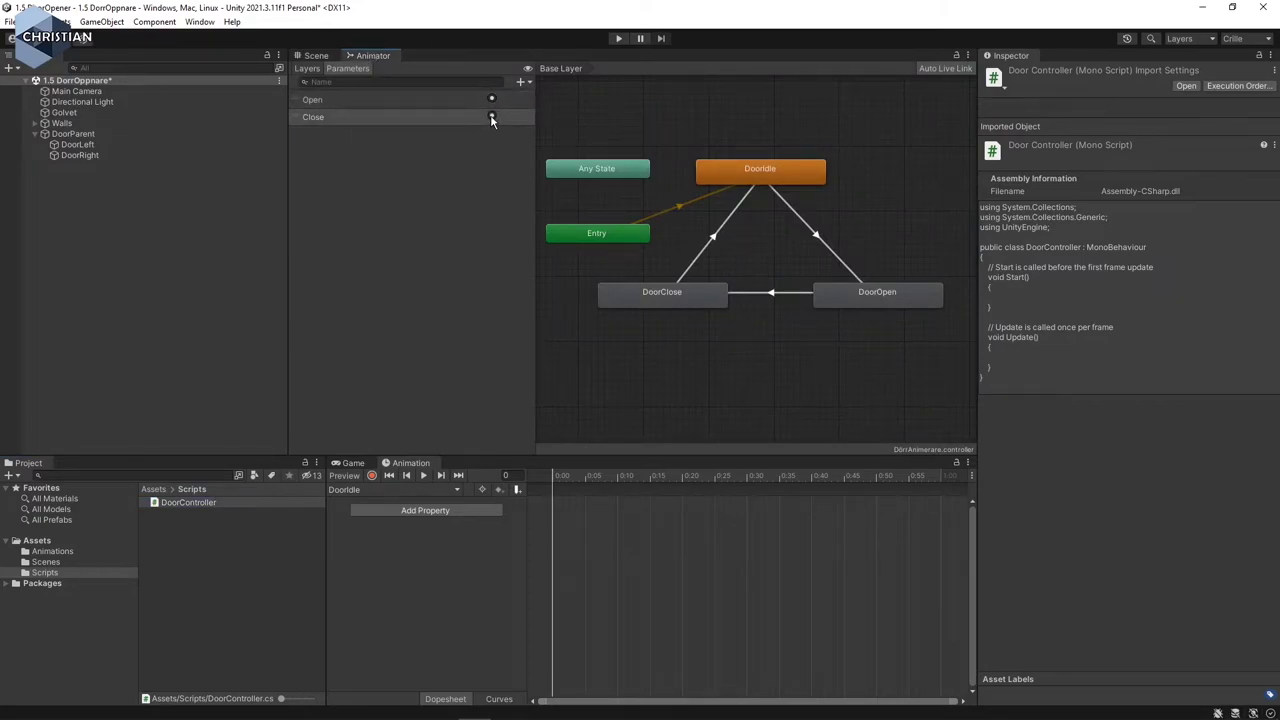
{"action": "left_click", "coordinate": [491, 116]}
{"action": "left_click", "coordinate": [491, 99]}
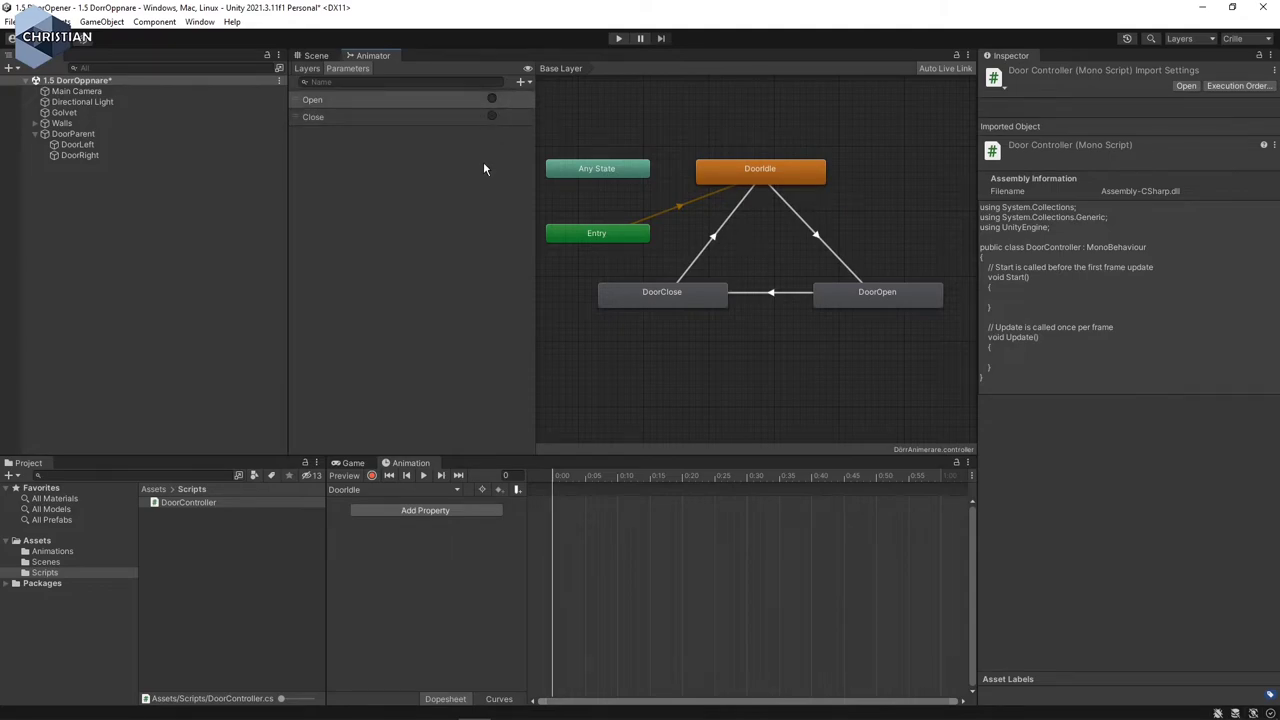
{"action": "left_click", "coordinate": [316, 56]}
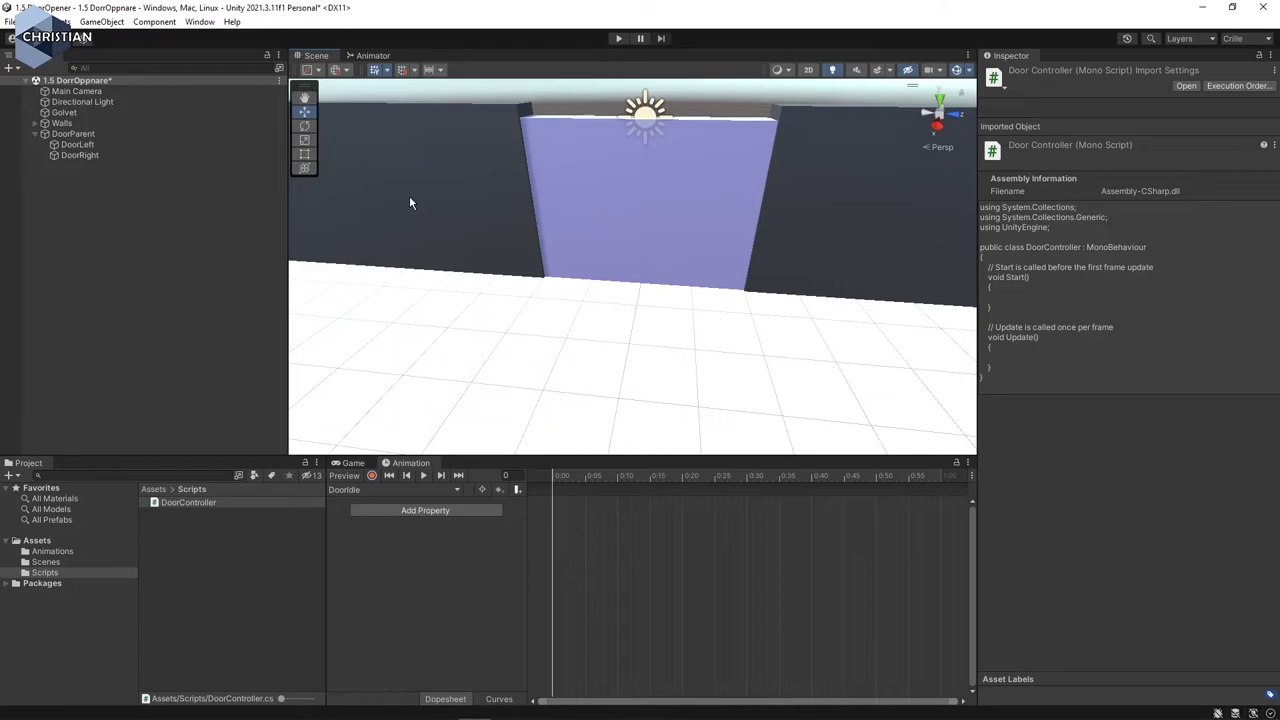
- Open the DoorController script in Visual Studio, ignoring the external modification of the solution
{"action": "left_click", "coordinate": [200, 503]}
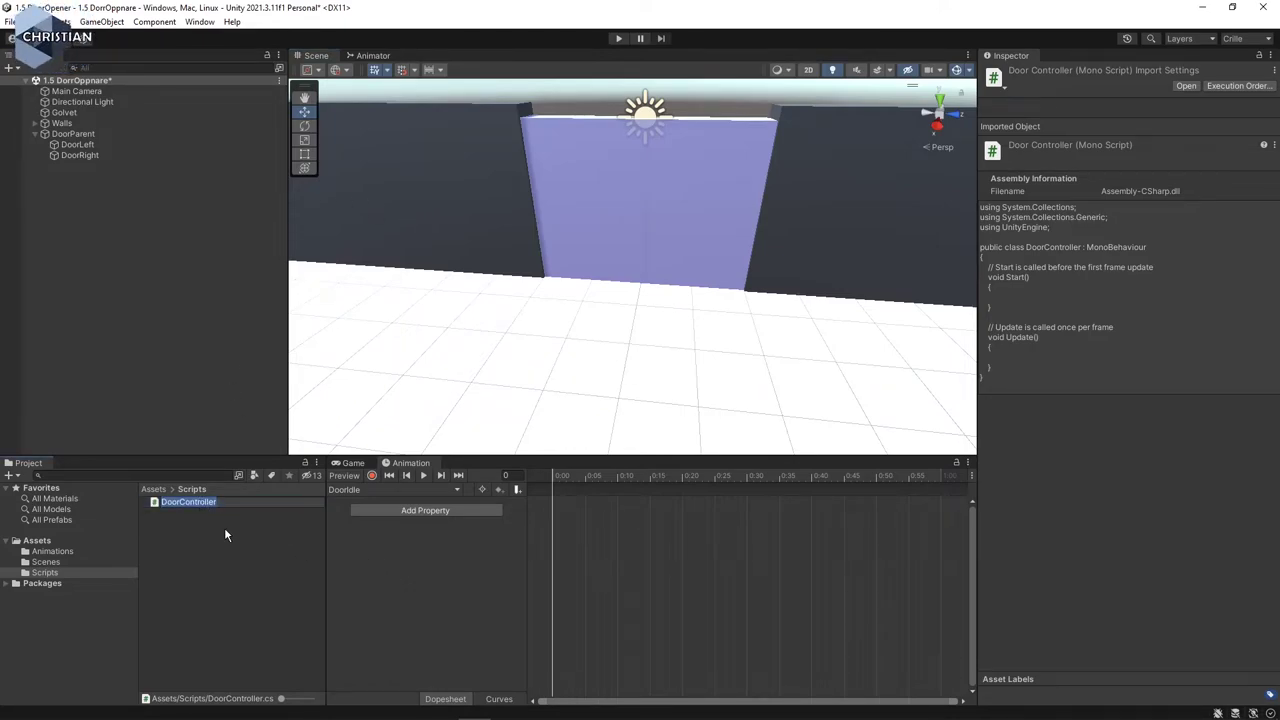
{"action": "key", "text": "Return"}
{"action": "double_click", "coordinate": [190, 502]}
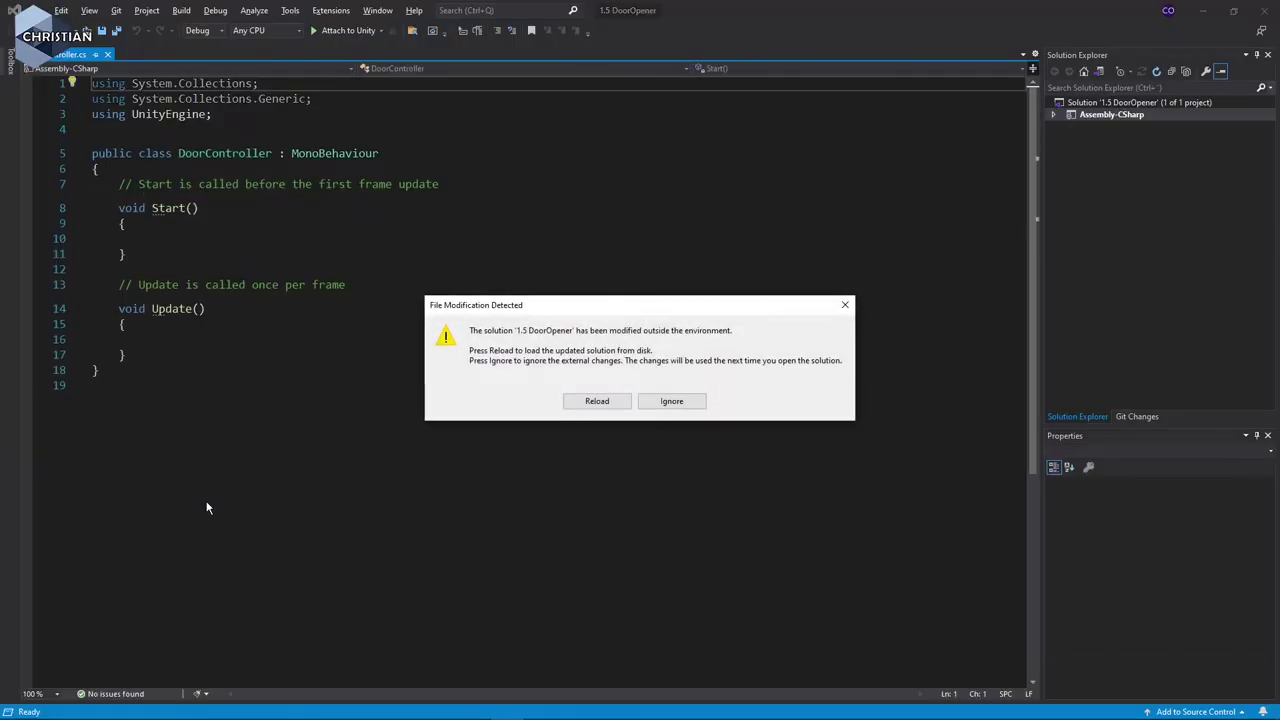
{"action": "left_click", "coordinate": [686, 404]}
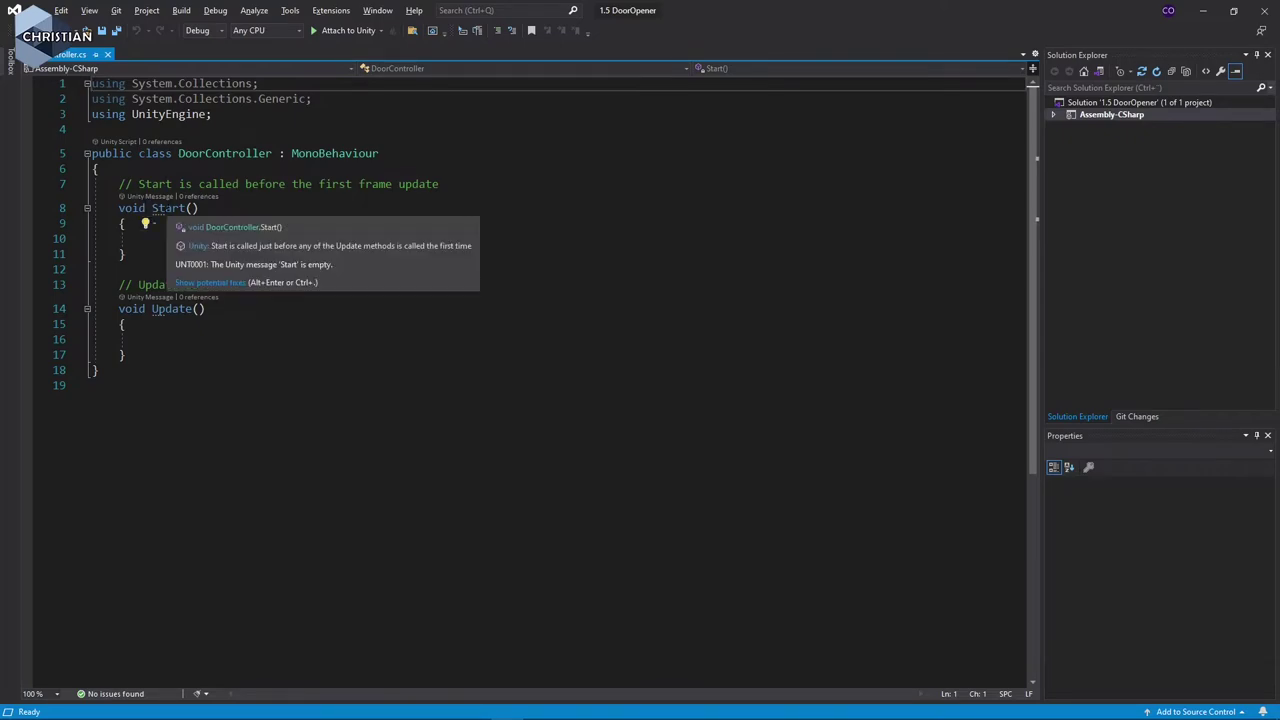
- Delete the Update method and its comment from the DoorController class
{"action": "mouse_move", "coordinate": [180, 310]}
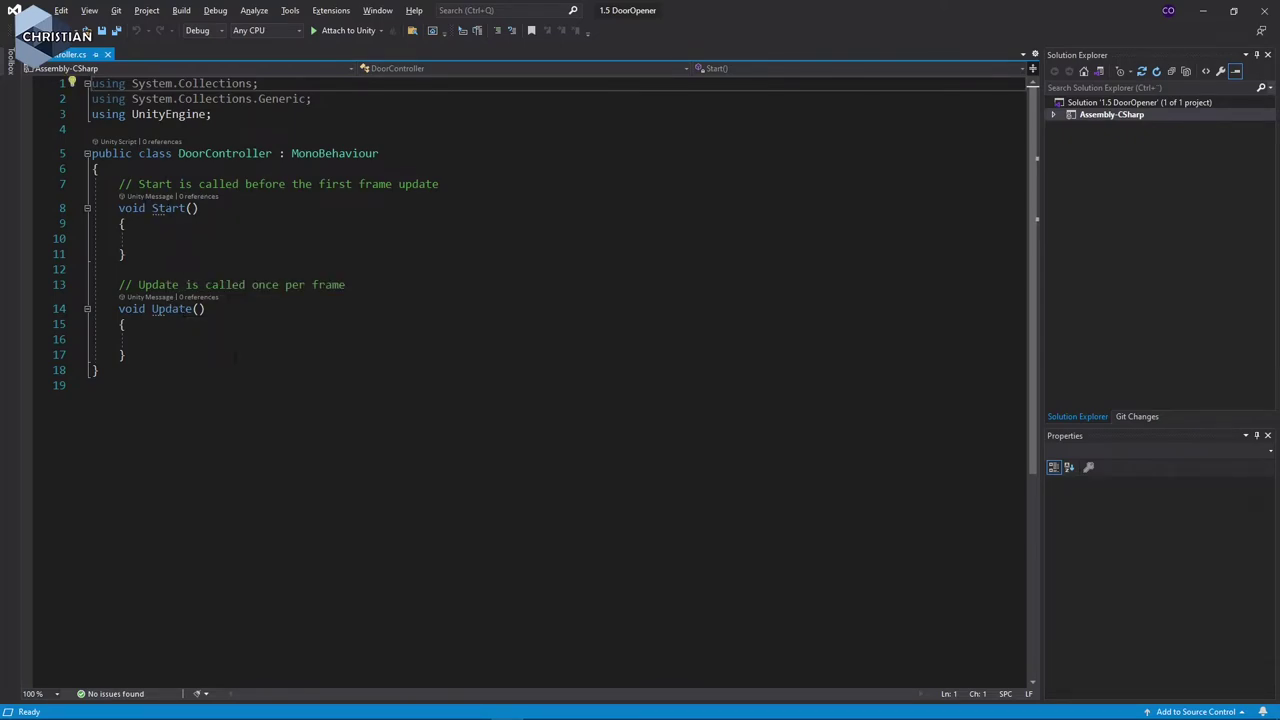
{"action": "left_click_drag", "start_coordinate": [135, 355], "coordinate": [36, 287]}
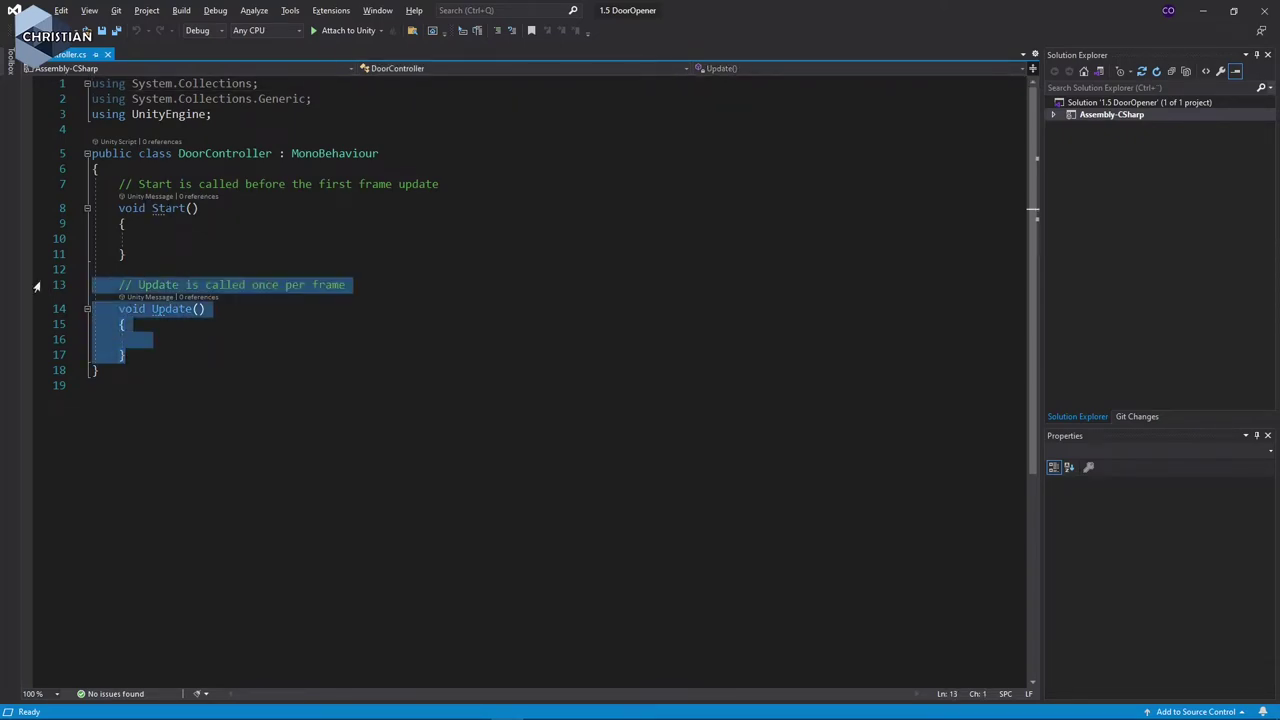
{"action": "key", "text": "BackSpace"}
{"action": "key", "text": "BackSpace"}
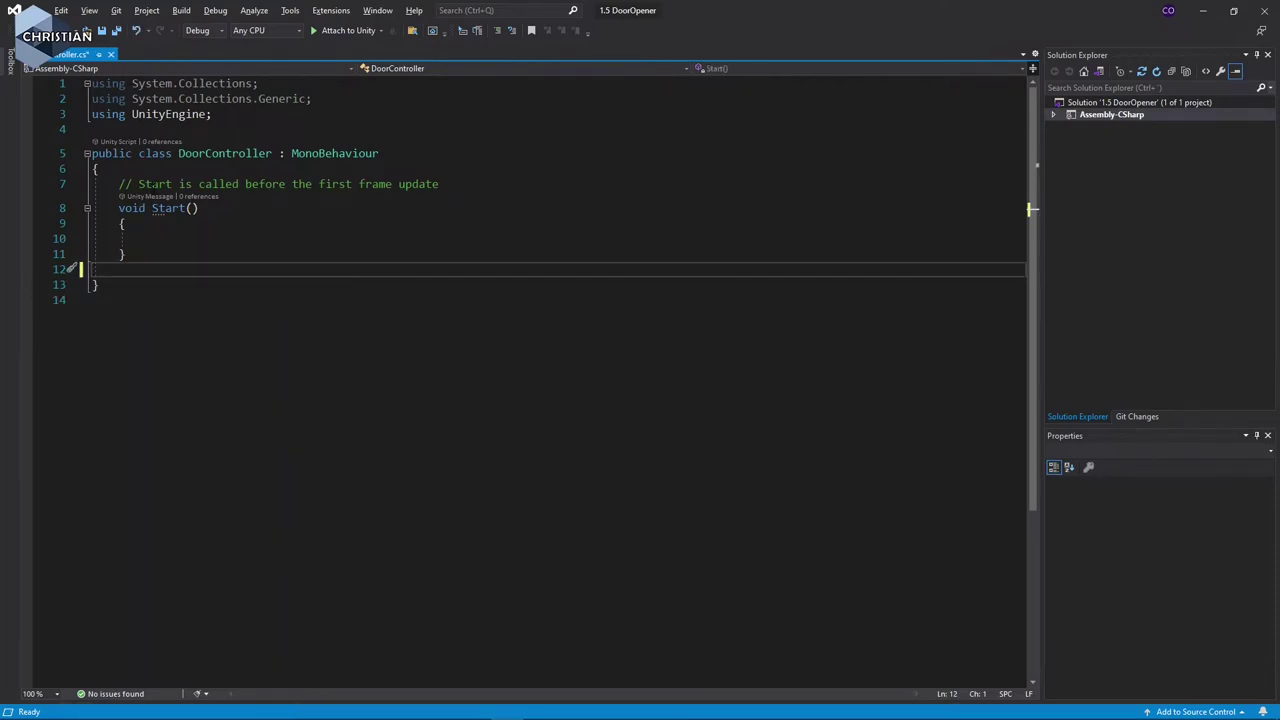